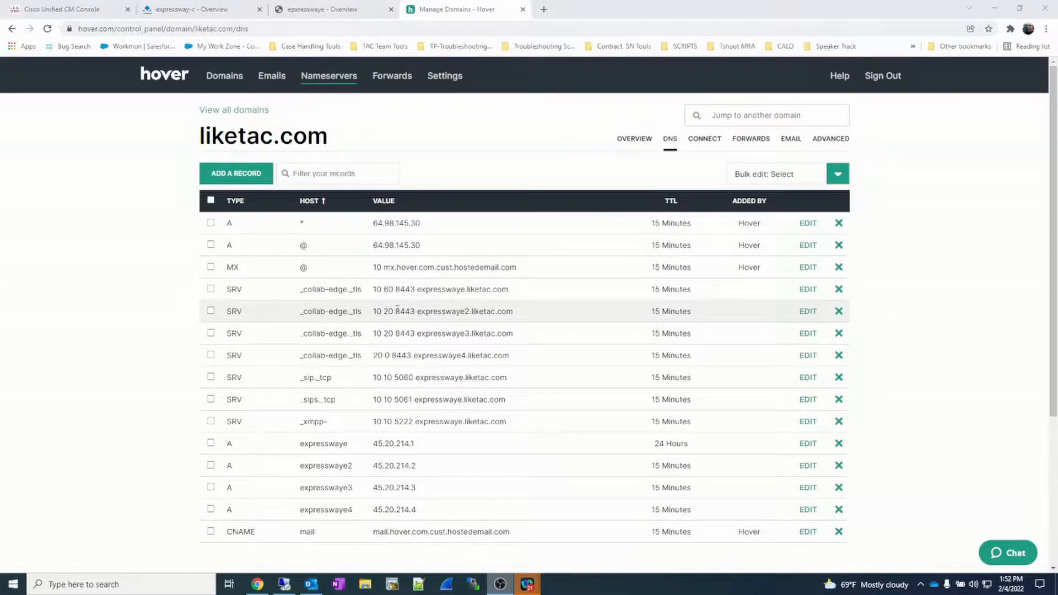
- Review the _sip._tcp SRV record and the first _collab-edge._tls SRV record in the liketac.com public DNS list
{"action": "left_click_drag", "start_coordinate": [522, 378], "coordinate": [333, 389]}
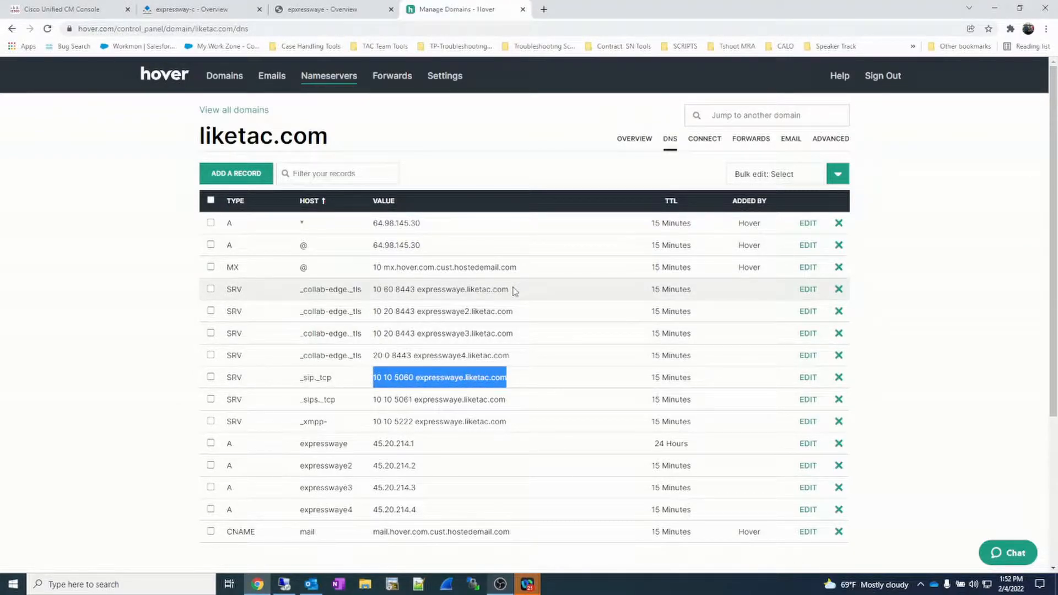
{"action": "left_click_drag", "start_coordinate": [514, 291], "coordinate": [386, 290]}
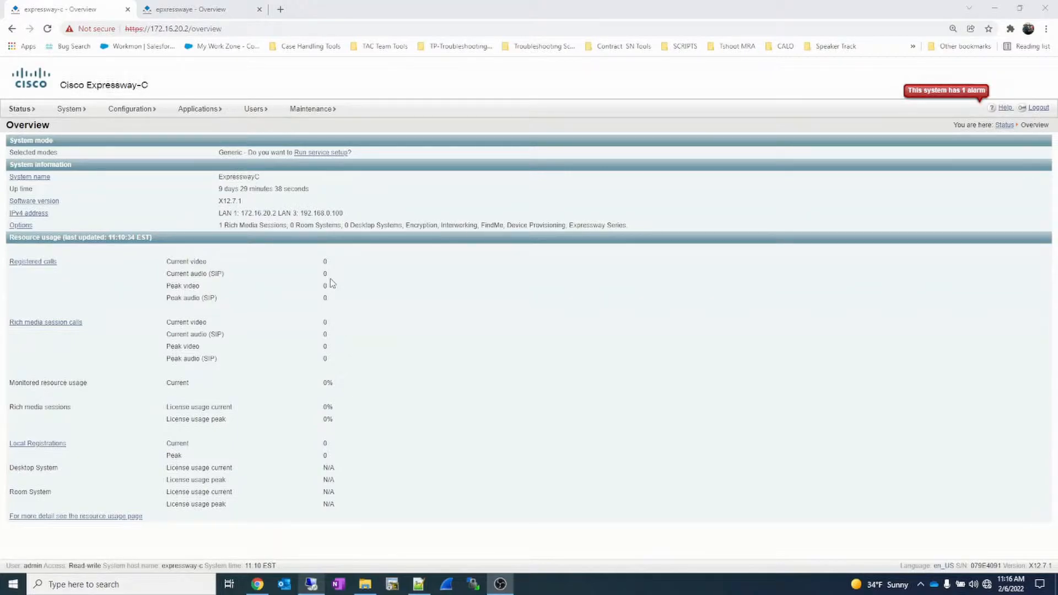
- Open the Expressway-C DNS settings and check its system host name and domain name
{"action": "mouse_move", "coordinate": [65, 112]}
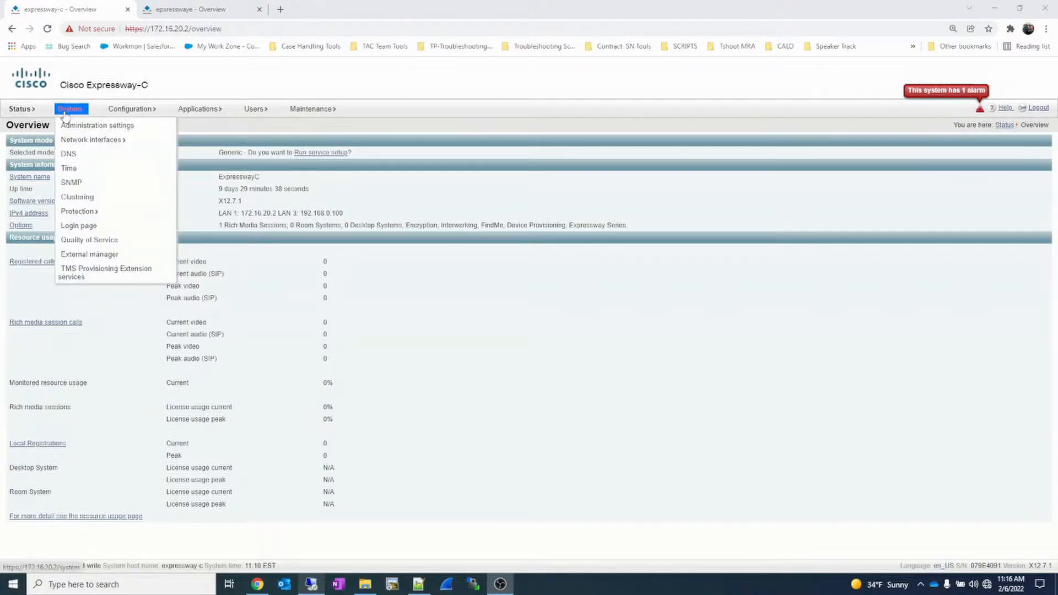
{"action": "left_click", "coordinate": [69, 155]}
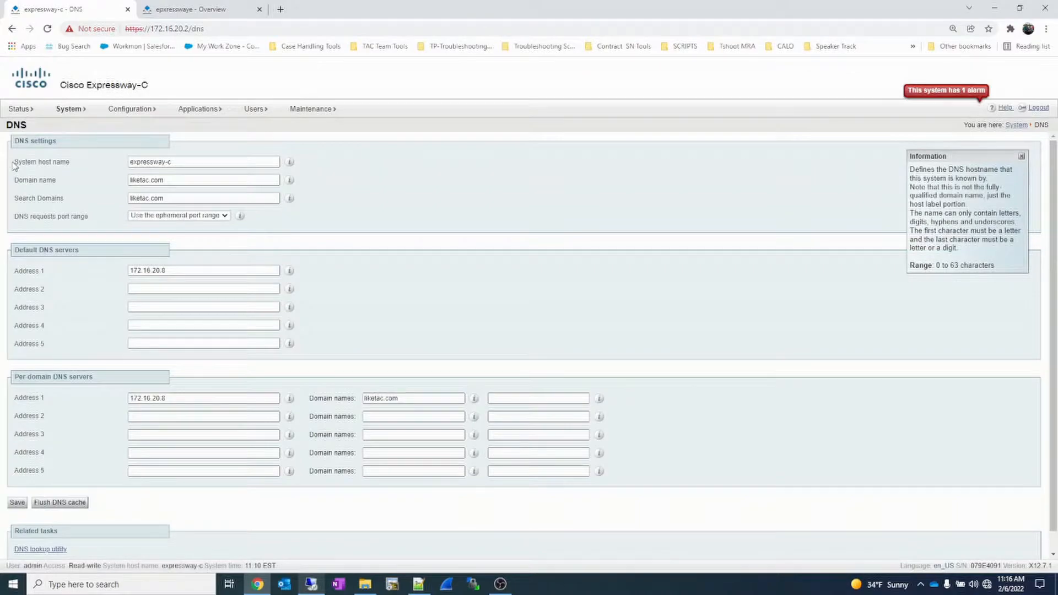
{"action": "left_click_drag", "start_coordinate": [14, 162], "coordinate": [106, 165]}
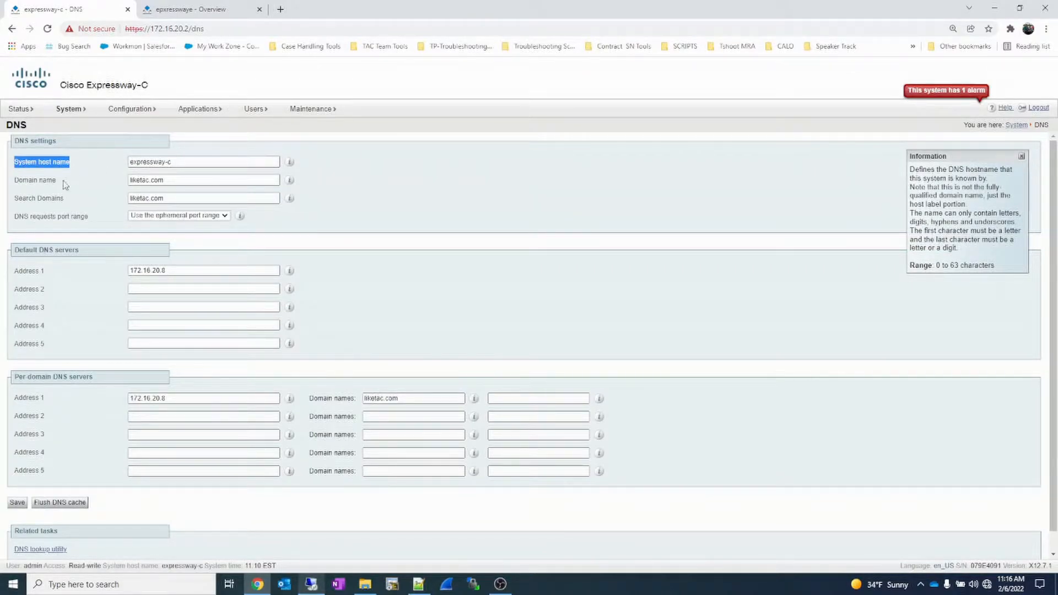
{"action": "left_click_drag", "start_coordinate": [14, 180], "coordinate": [59, 182]}
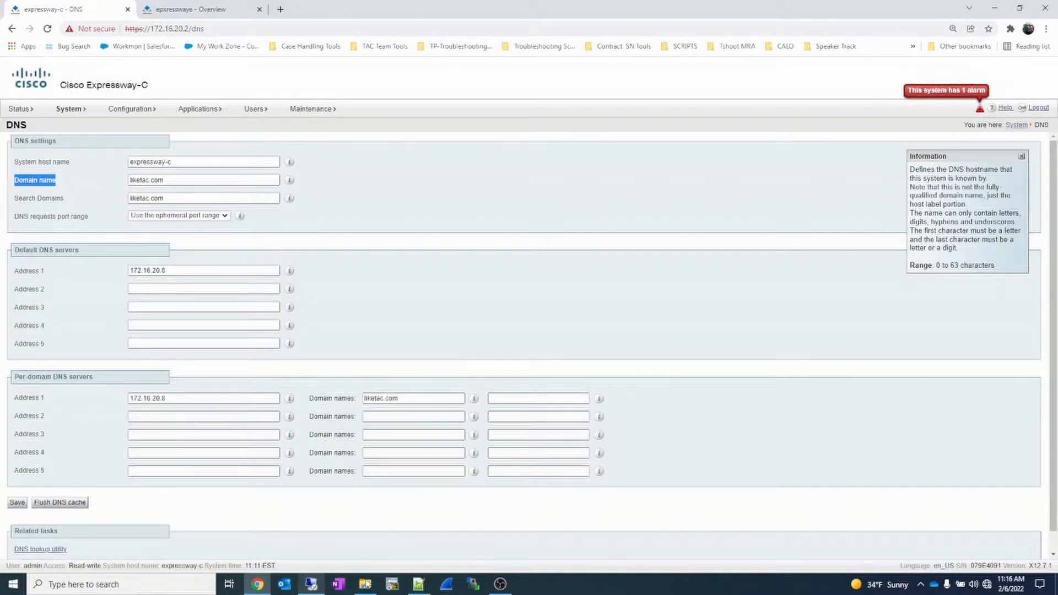
- Switch to DNS Manager on the 172.16.20.8 server and start a new host (A) record named expressway-c in the liketac.com zone
{"action": "mouse_move", "coordinate": [366, 583]}
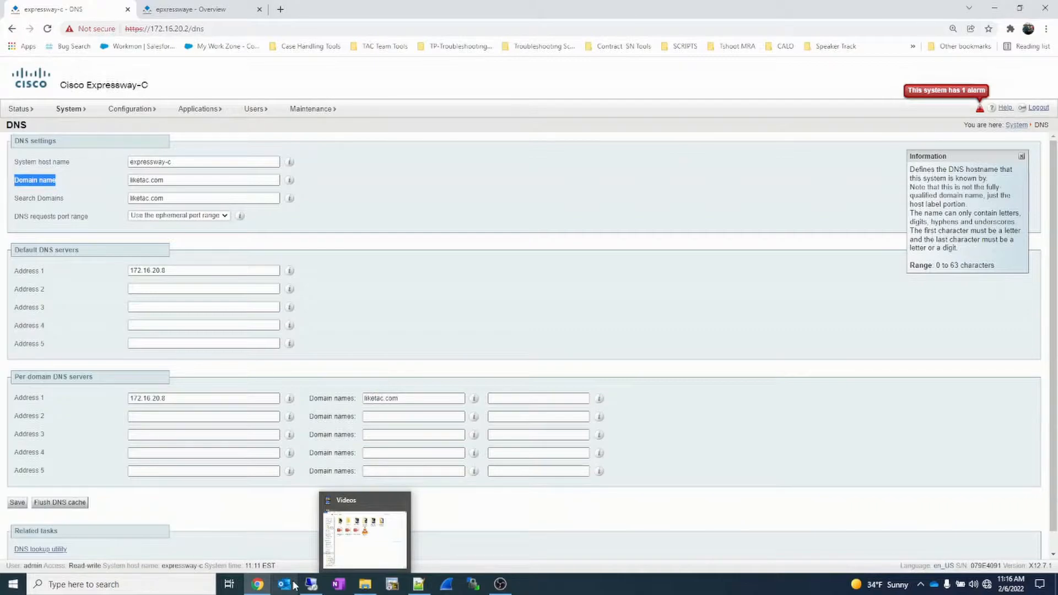
{"action": "left_click", "coordinate": [311, 583]}
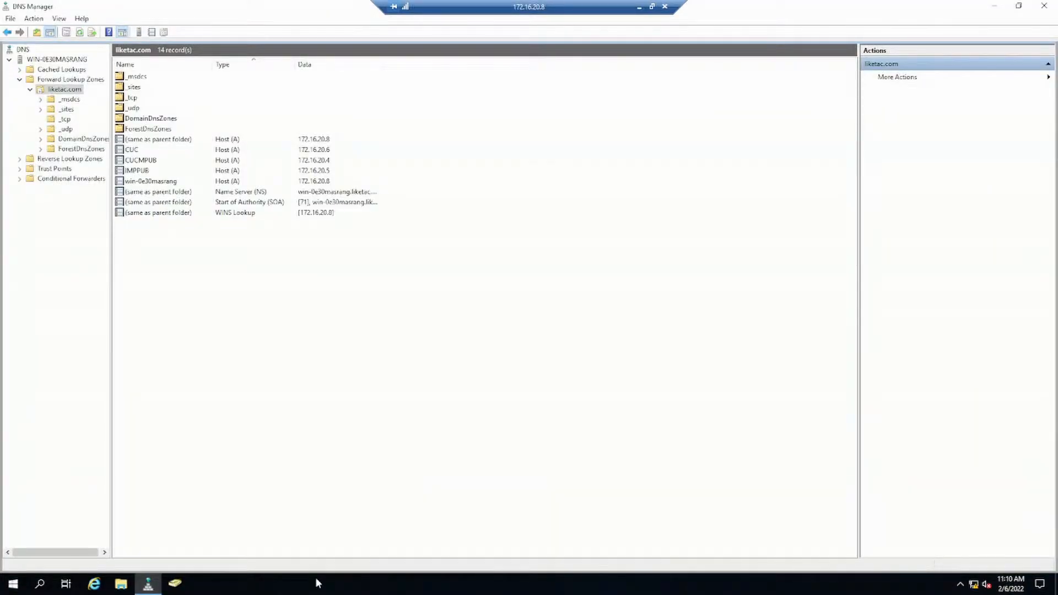
{"action": "left_click", "coordinate": [63, 91]}
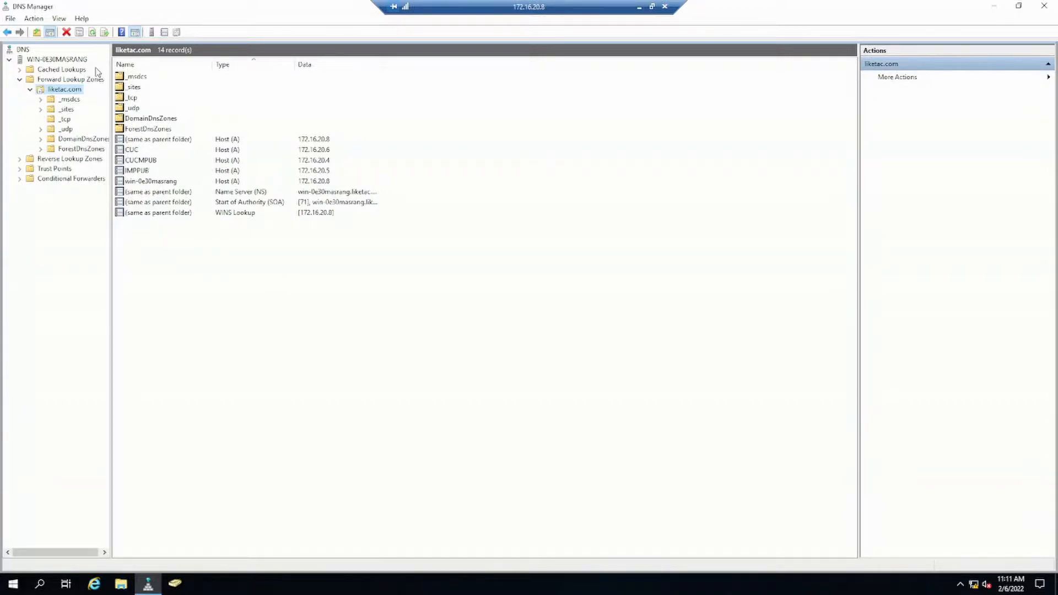
{"action": "left_click", "coordinate": [34, 19]}
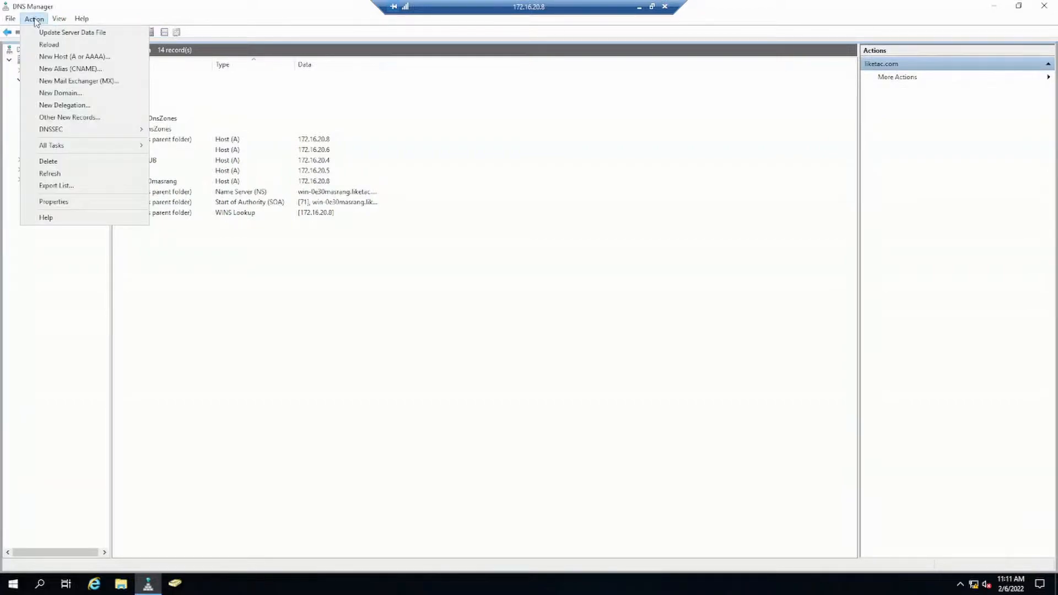
{"action": "left_click", "coordinate": [68, 57]}
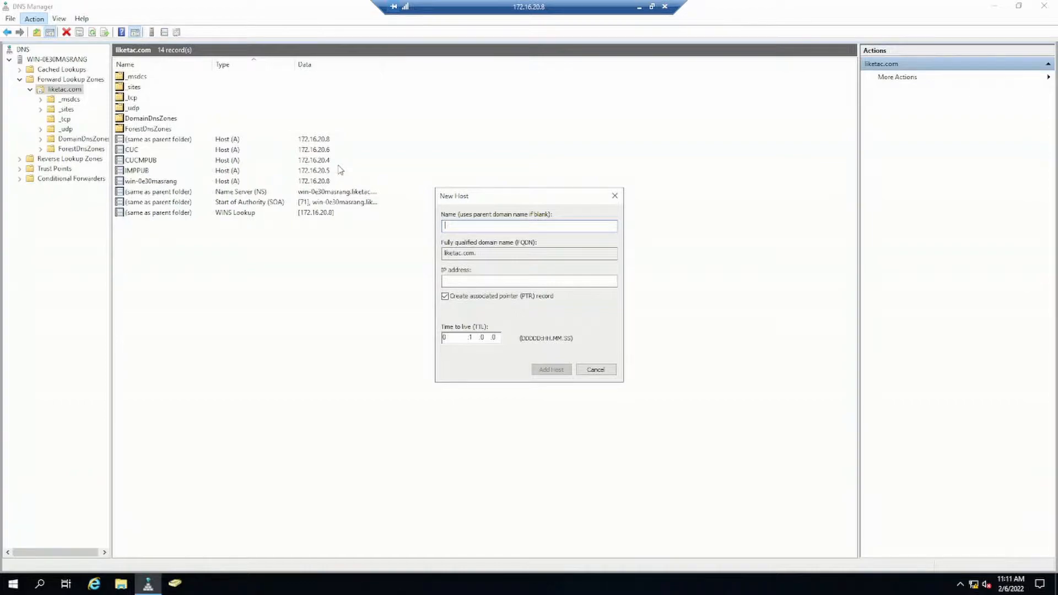
{"action": "type", "text": "expressway-c"}
{"action": "left_click_drag", "start_coordinate": [546, 254], "coordinate": [444, 253]}
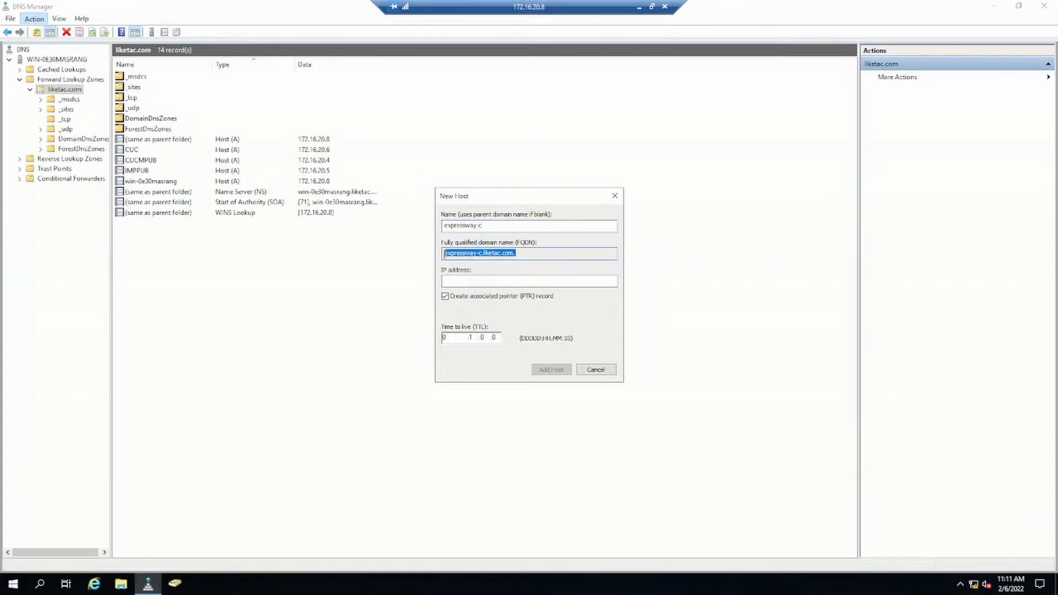
- Assign IP address 172.16.20.2 to the expressway-c host, add the record and close the New Host dialog
{"action": "left_click", "coordinate": [452, 279]}
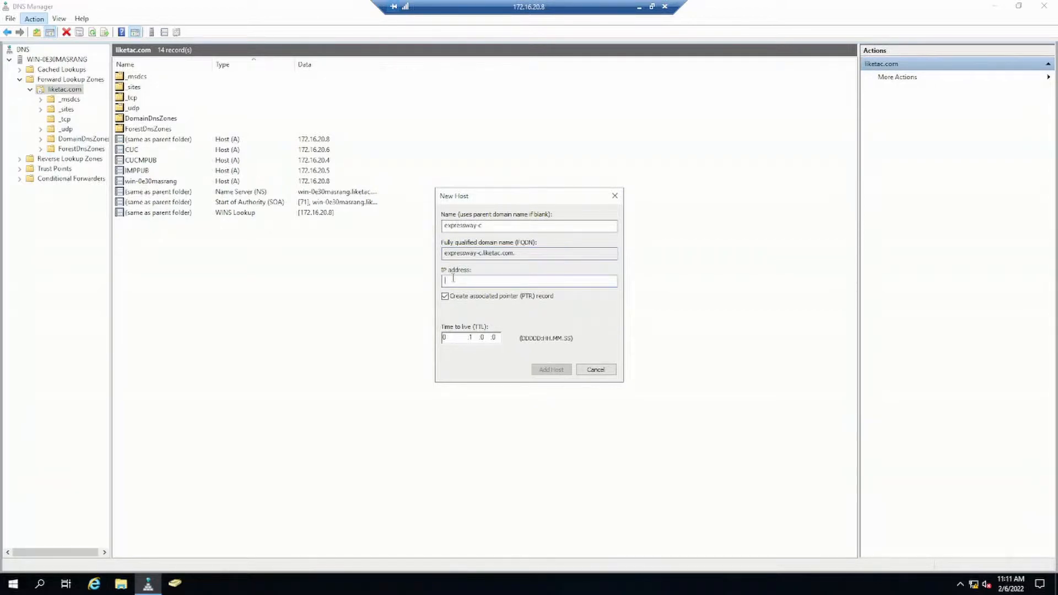
{"action": "type", "text": "172.16.20.2"}
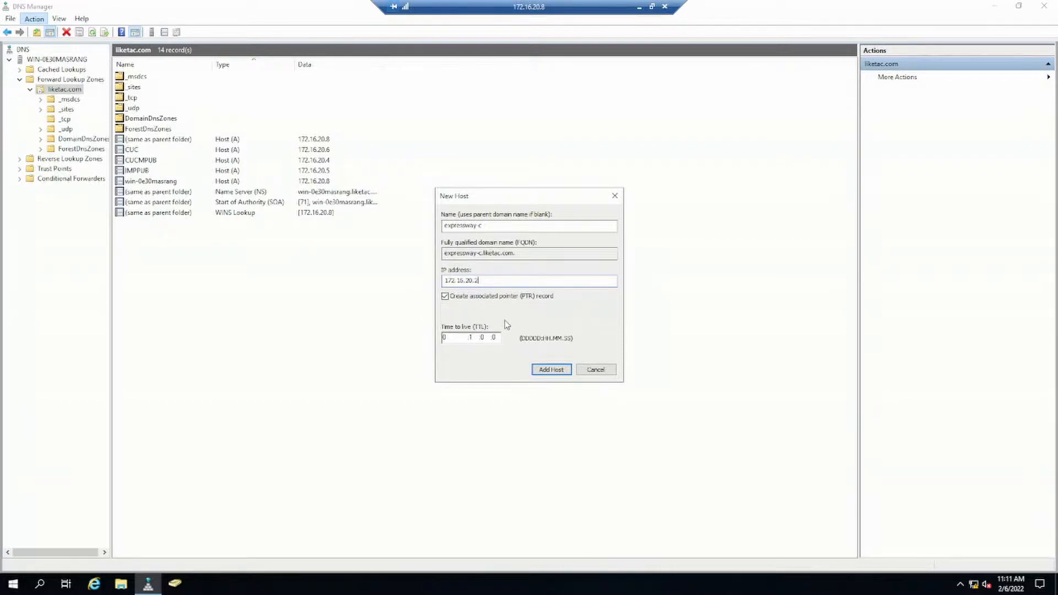
{"action": "left_click", "coordinate": [545, 371]}
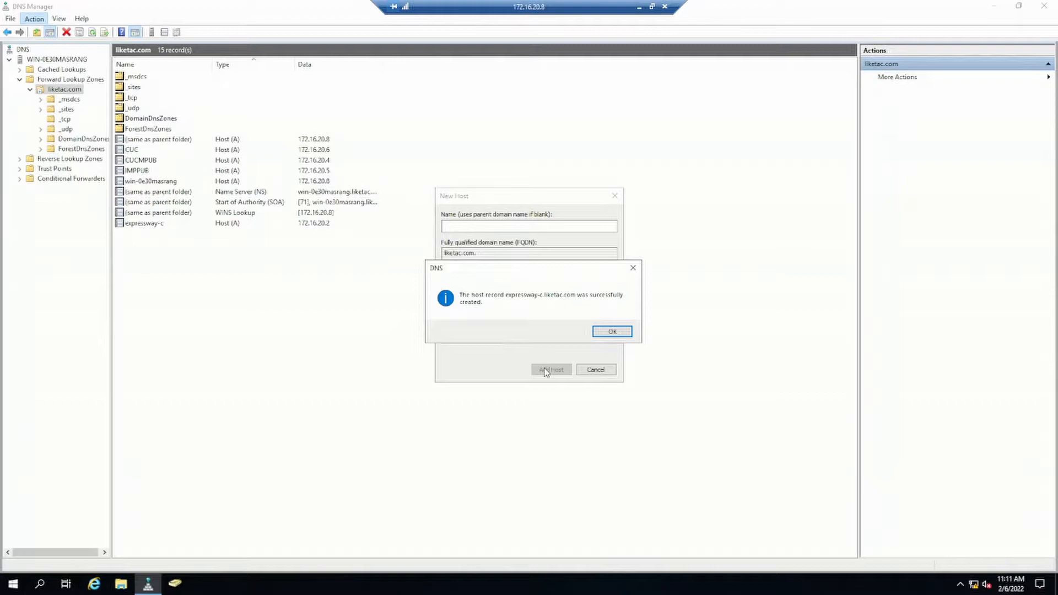
{"action": "left_click", "coordinate": [611, 333]}
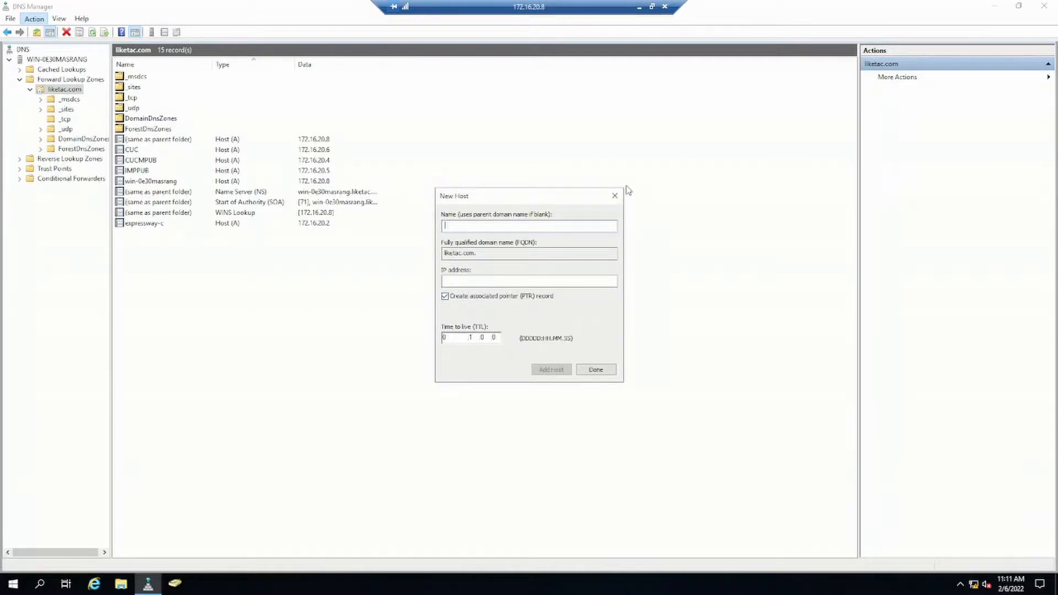
{"action": "left_click", "coordinate": [614, 196]}
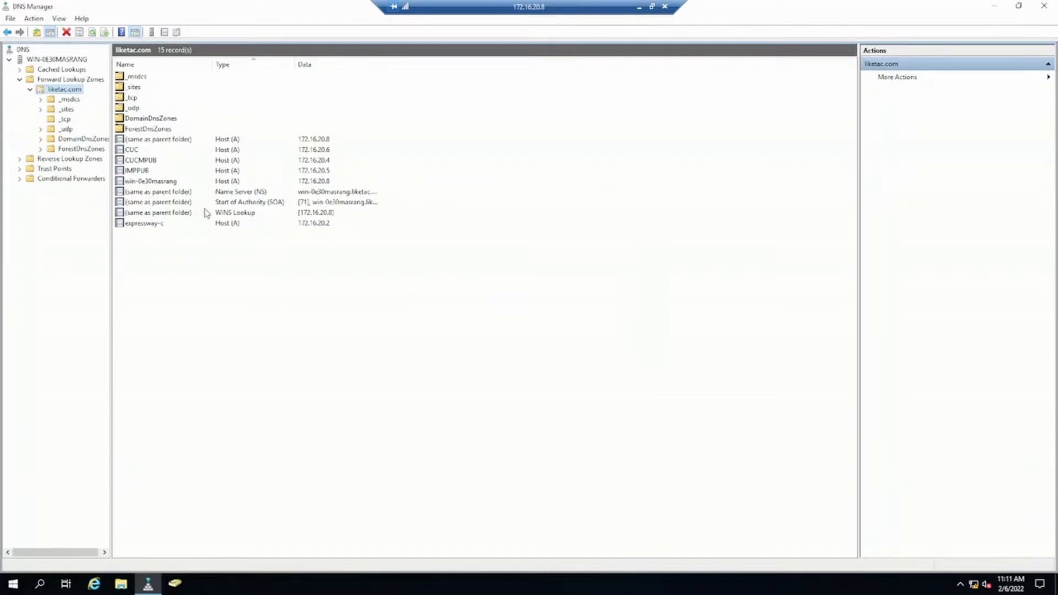
{"action": "left_click", "coordinate": [165, 226]}
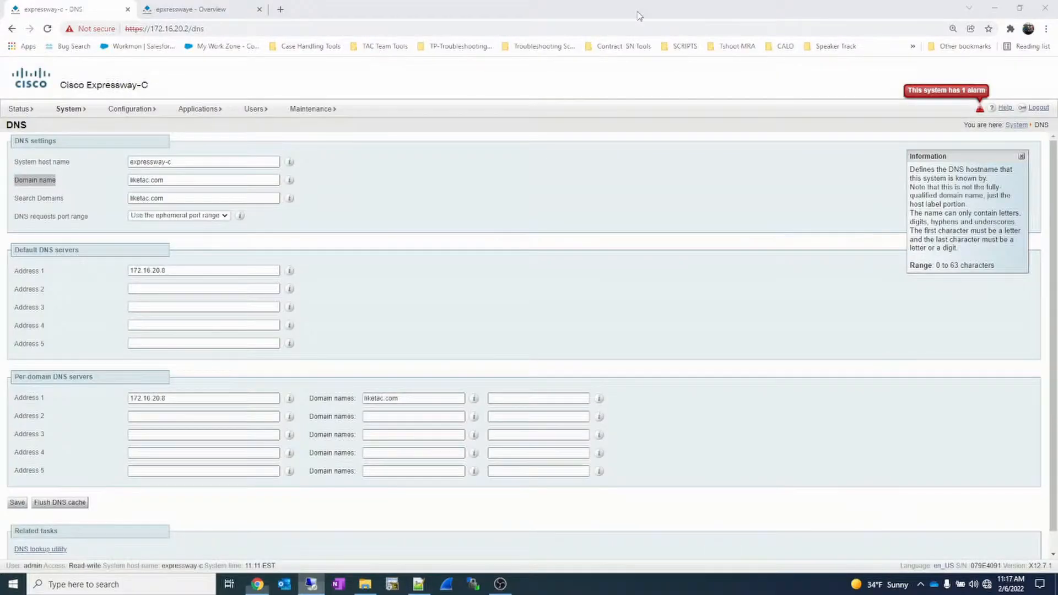
- Switch to the Expressway-E web interface in the browser and open its DNS settings to check the host and domain names
{"action": "left_click", "coordinate": [218, 13]}
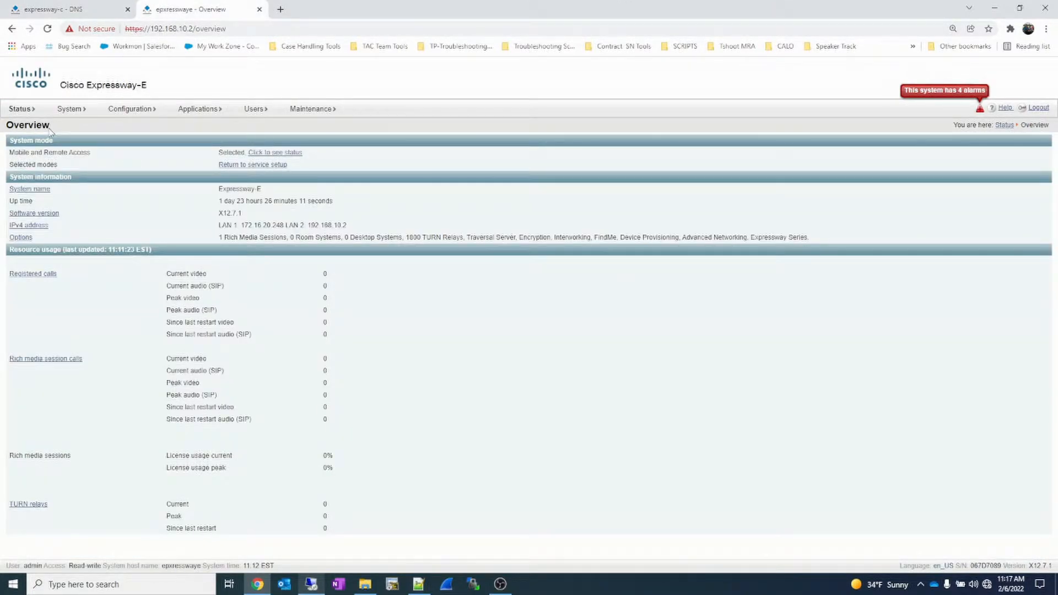
{"action": "left_click", "coordinate": [74, 116]}
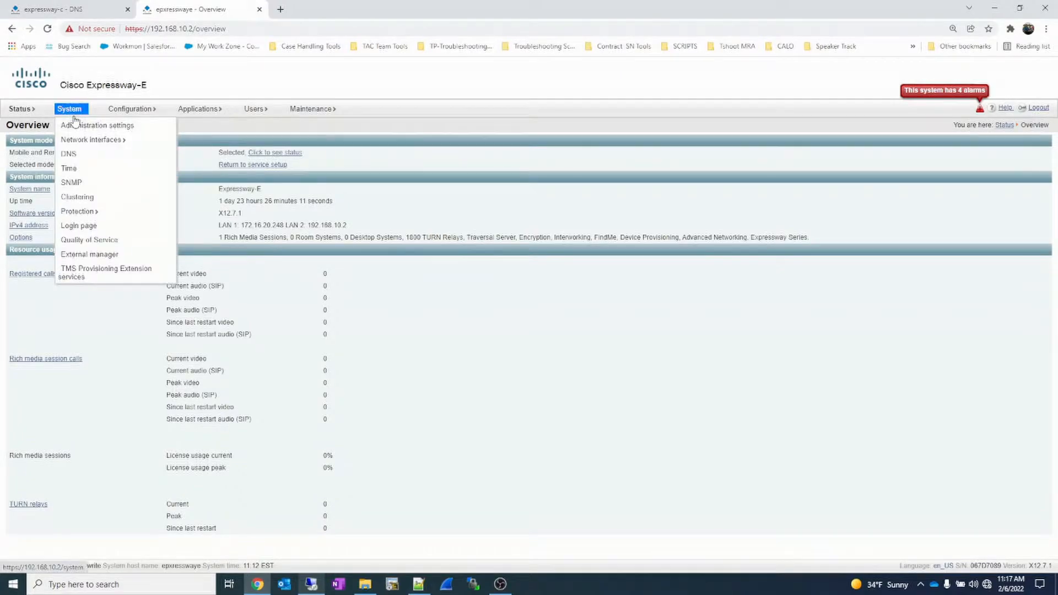
{"action": "left_click", "coordinate": [73, 152]}
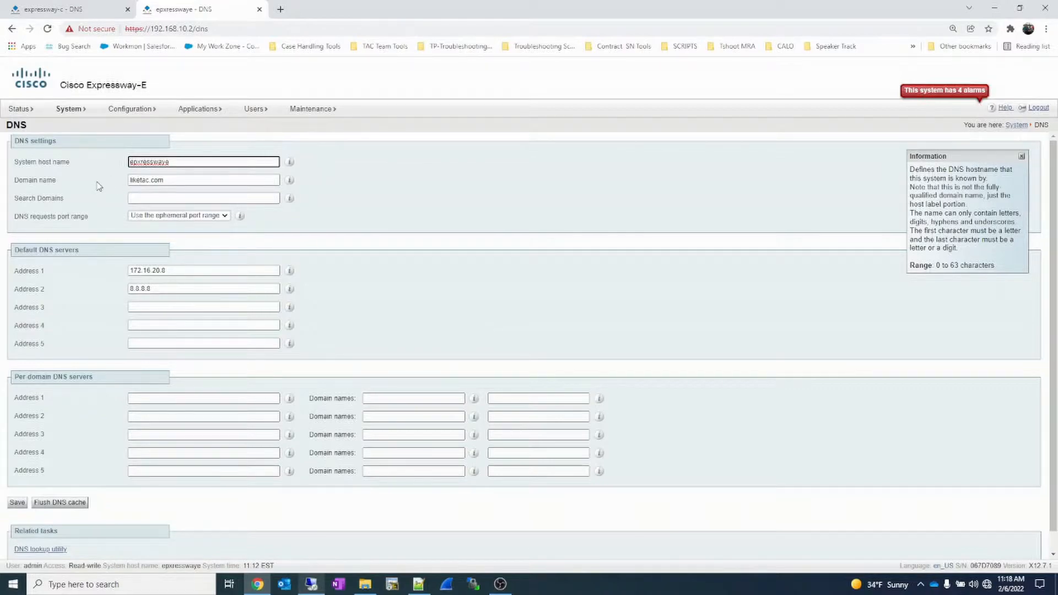
- Return to DNS Manager and start another new host (A) record named expresswaye in the liketac.com zone
{"action": "left_click", "coordinate": [312, 586]}
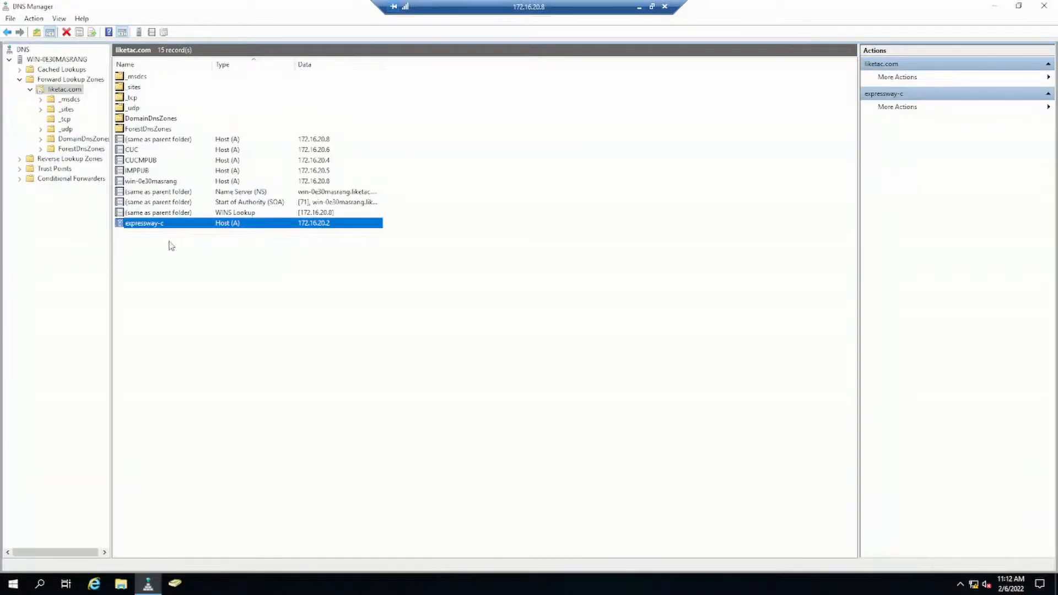
{"action": "left_click", "coordinate": [42, 39]}
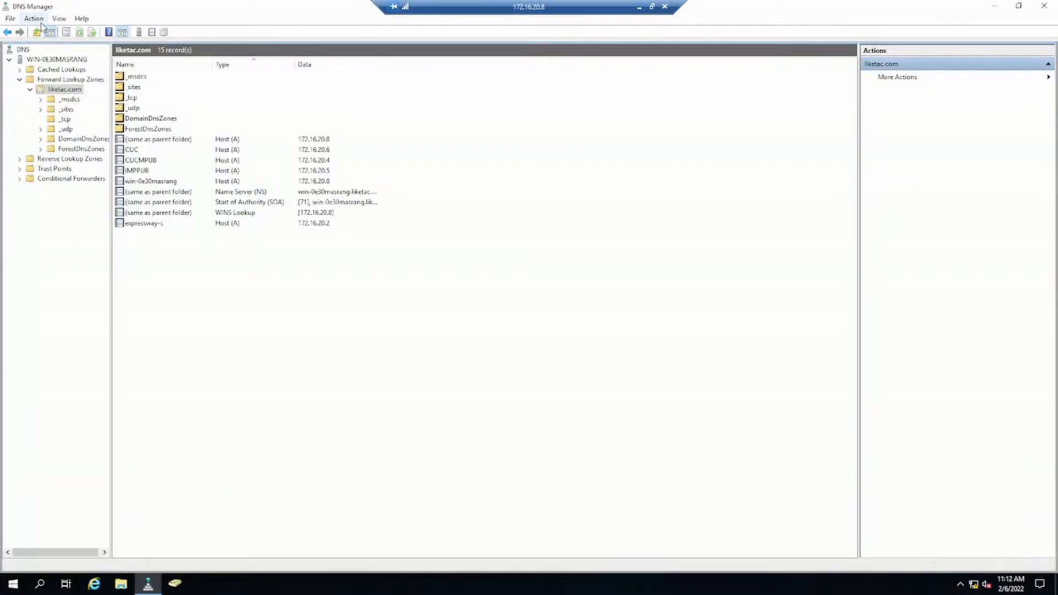
{"action": "left_click", "coordinate": [41, 21]}
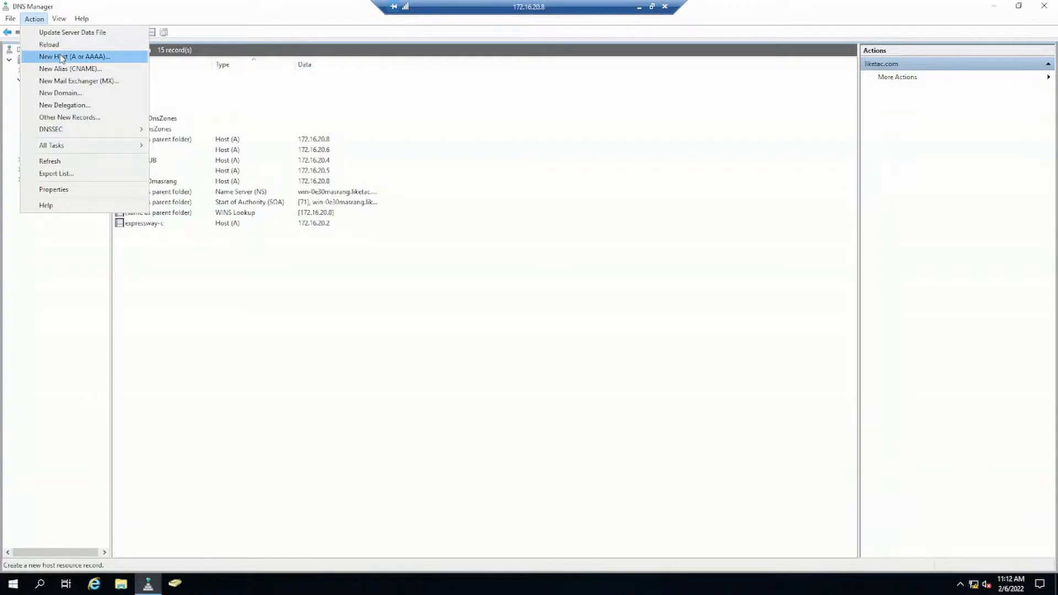
{"action": "left_click", "coordinate": [62, 56]}
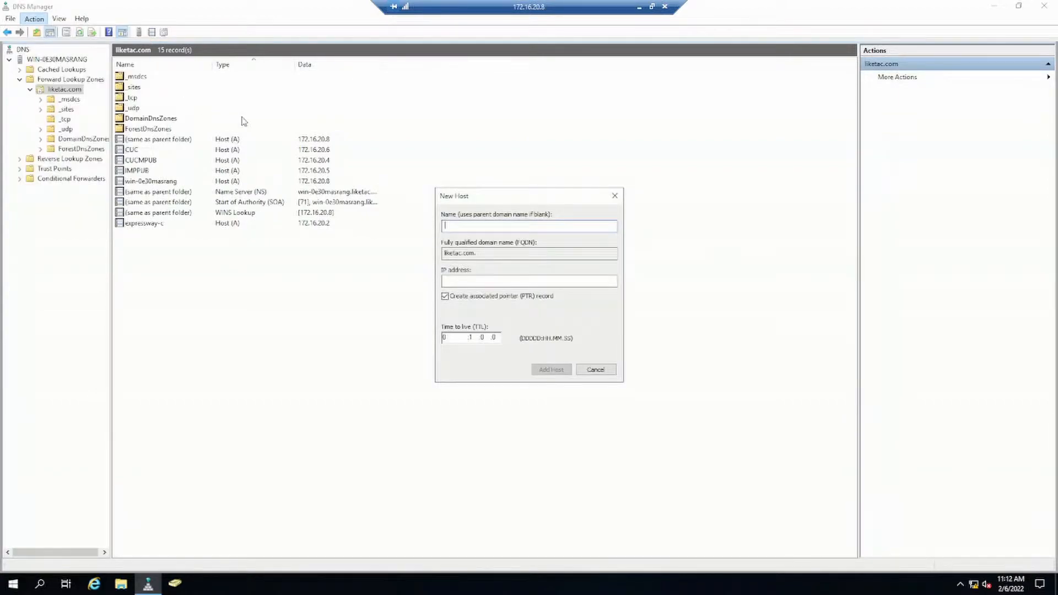
{"action": "type", "text": "expresswaye"}
{"action": "left_click_drag", "start_coordinate": [543, 253], "coordinate": [445, 251]}
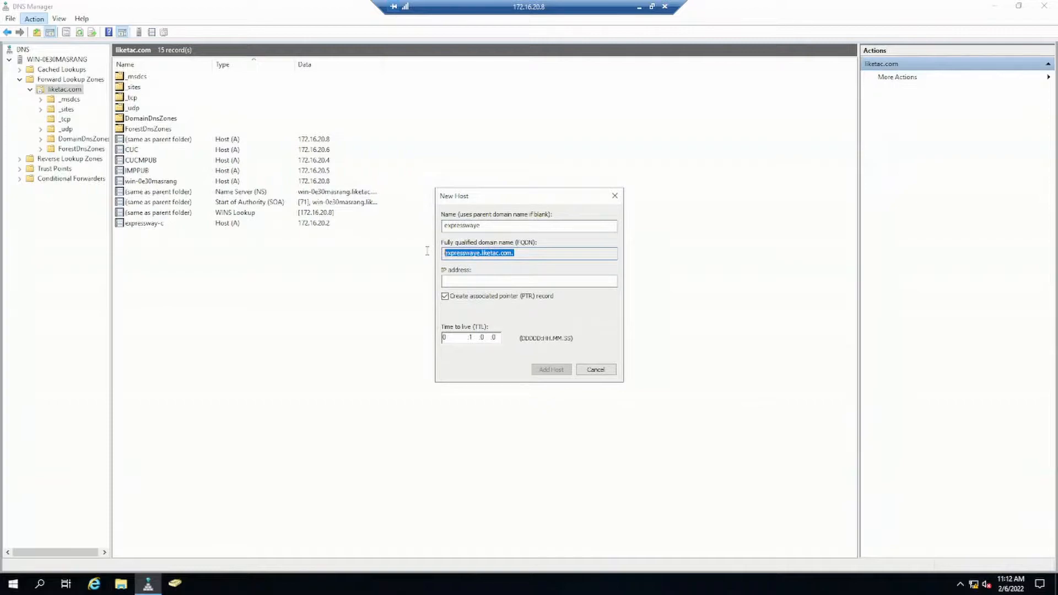
- Assign IP address 172.16.20.248 to the expresswaye host, add the record and close the New Host dialog
{"action": "left_click", "coordinate": [452, 282]}
{"action": "type", "text": "1"}
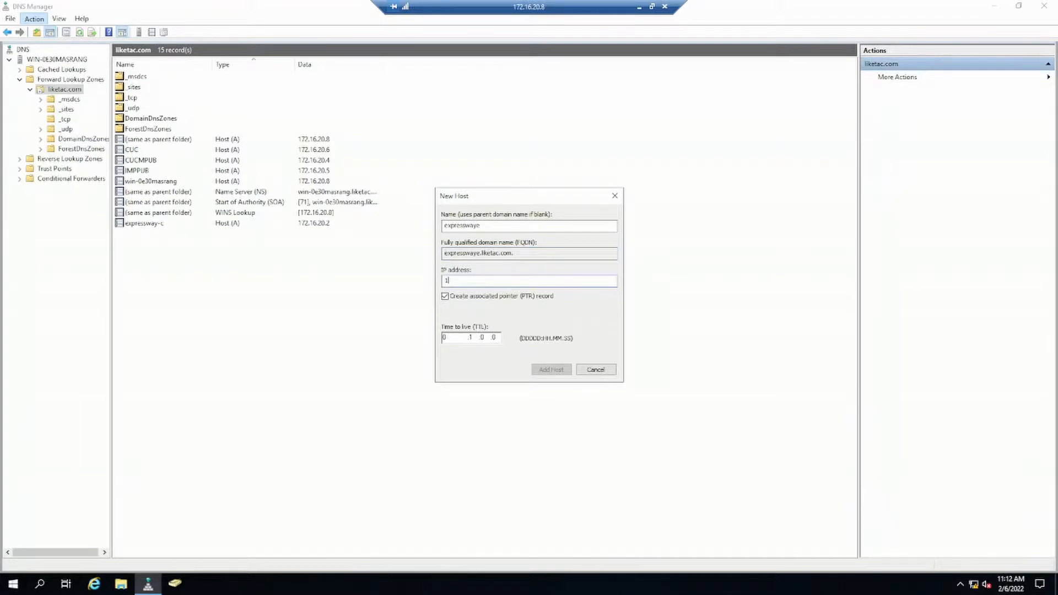
{"action": "type", "text": "72.16.20.248"}
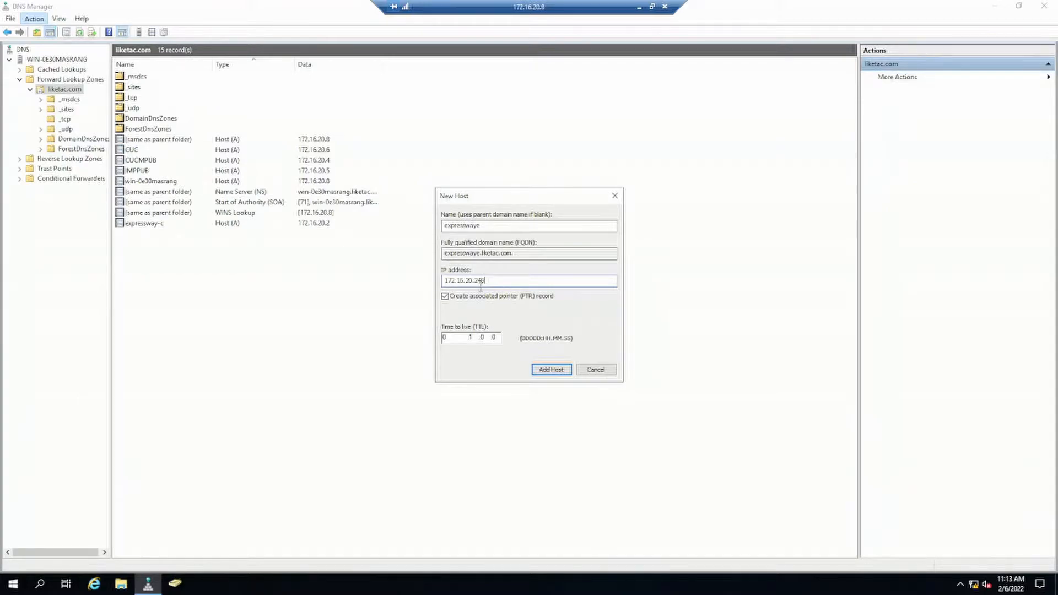
{"action": "left_click", "coordinate": [566, 371]}
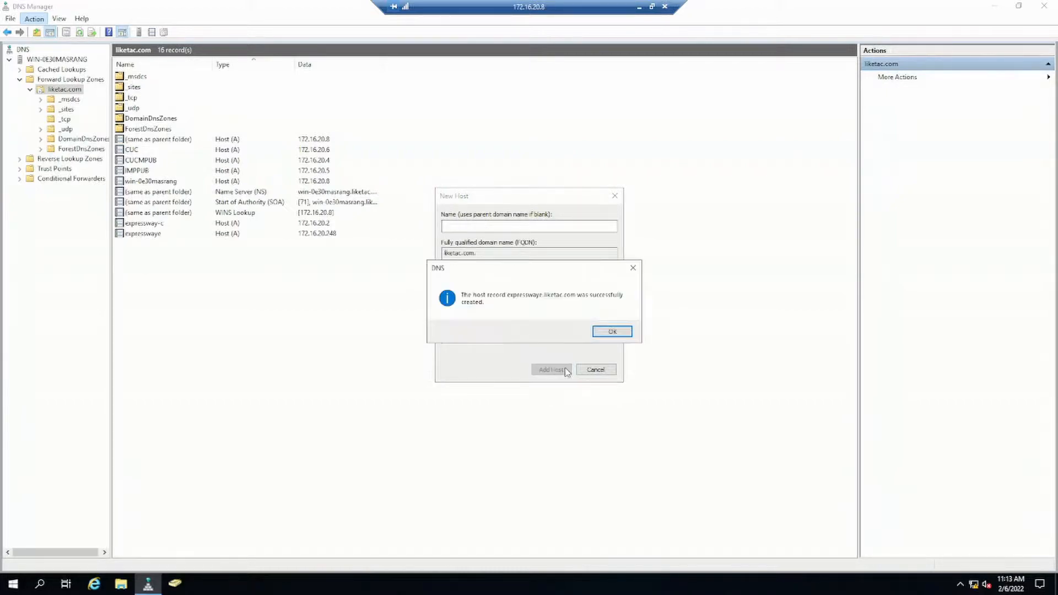
{"action": "left_click", "coordinate": [612, 331]}
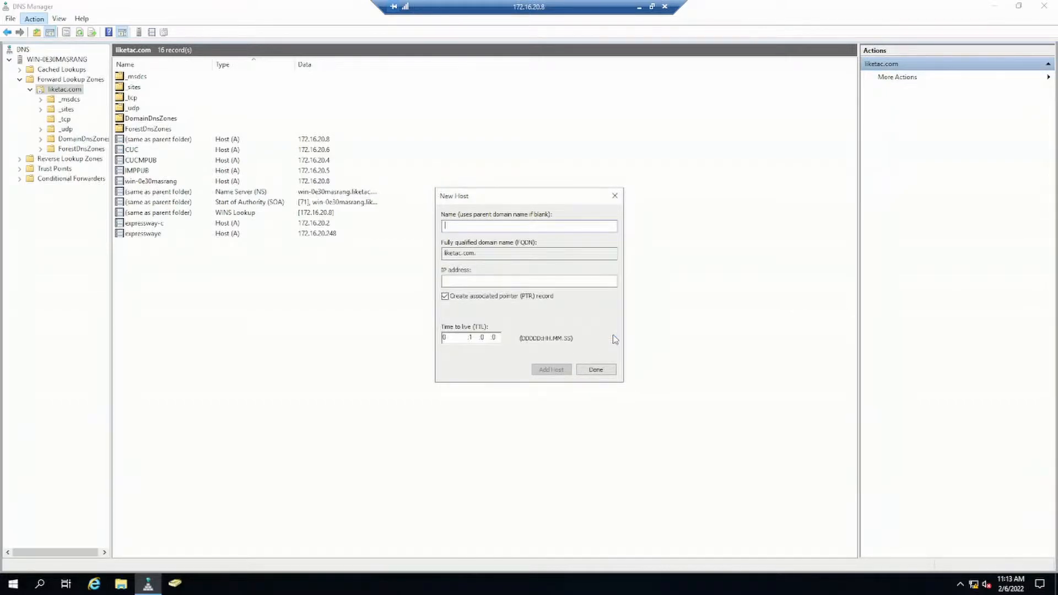
{"action": "left_click", "coordinate": [614, 197]}
{"action": "left_click", "coordinate": [313, 236]}
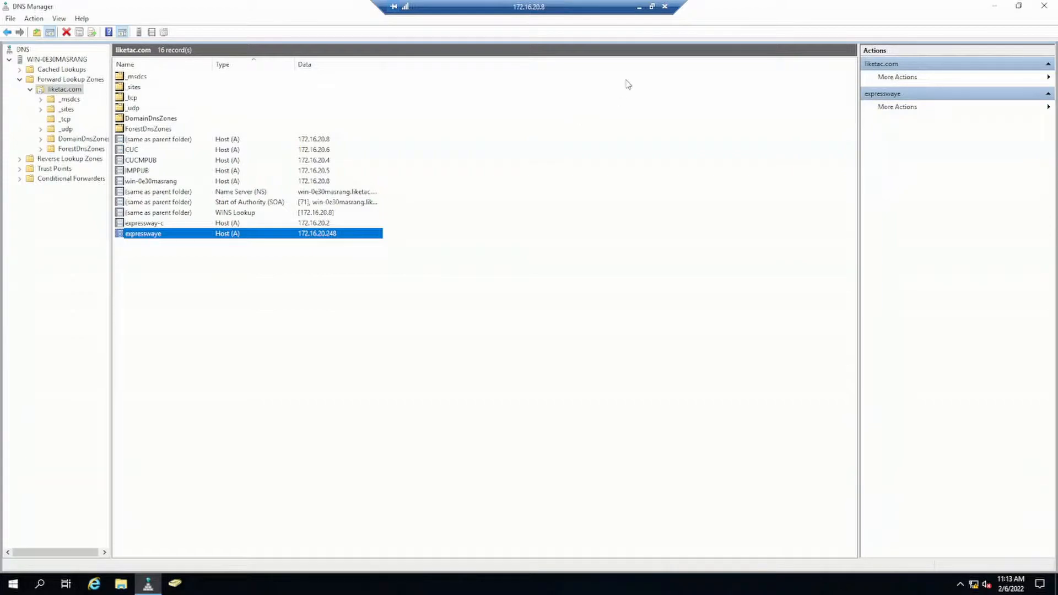
- Switch from DNS Manager to the Expressway-C web interface in the browser and open its DNS lookup utility
{"action": "left_click", "coordinate": [639, 7]}
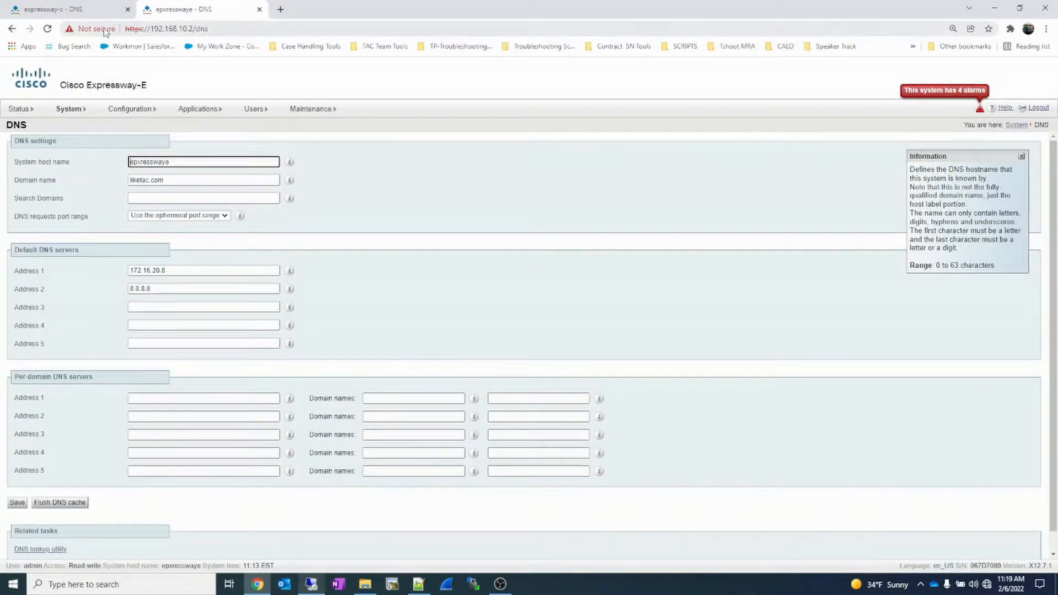
{"action": "left_click", "coordinate": [55, 9]}
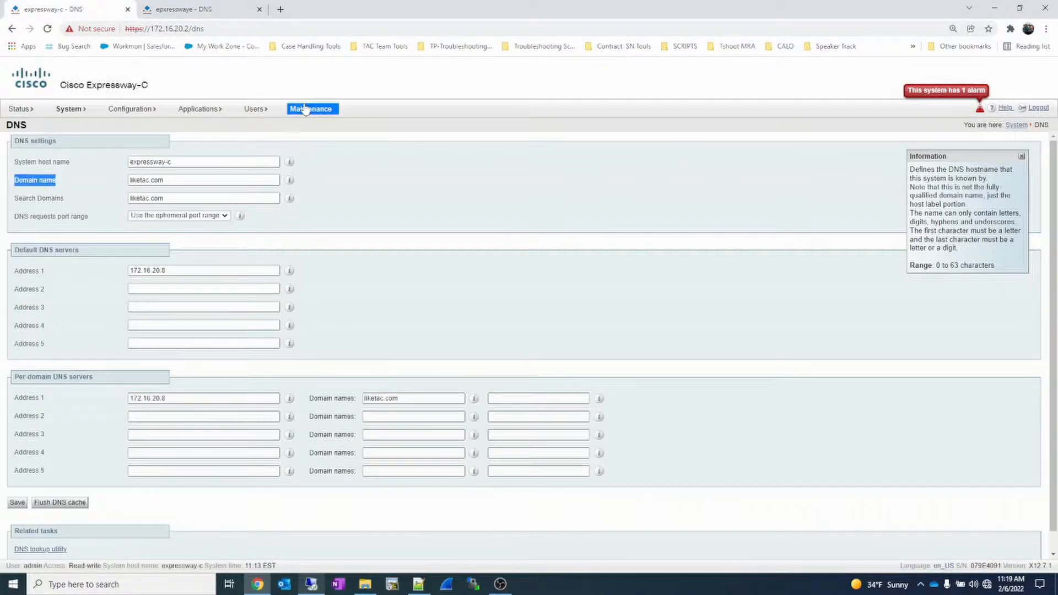
{"action": "mouse_move", "coordinate": [305, 111]}
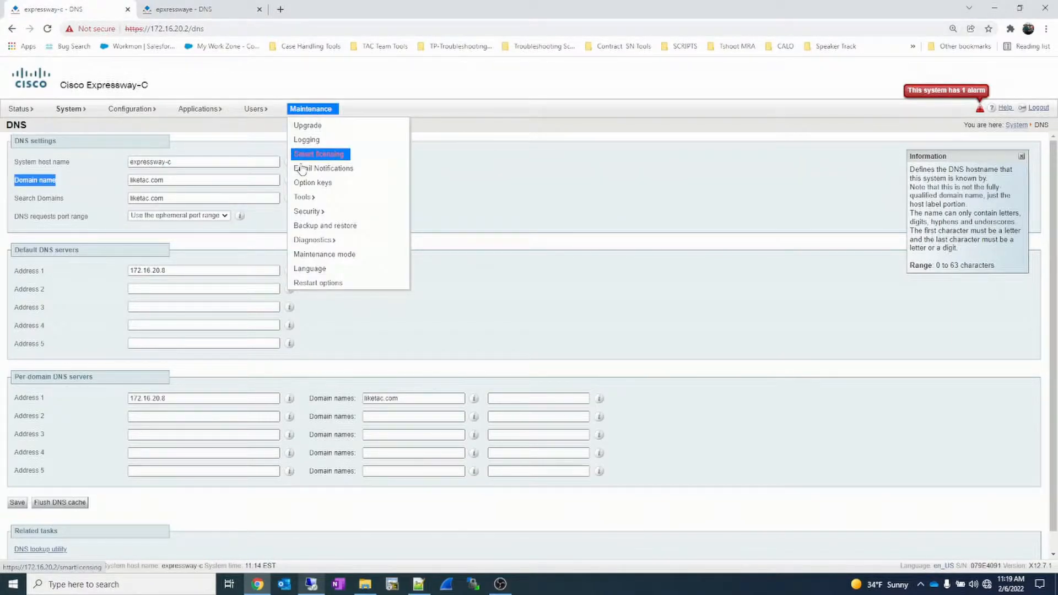
{"action": "mouse_move", "coordinate": [306, 198]}
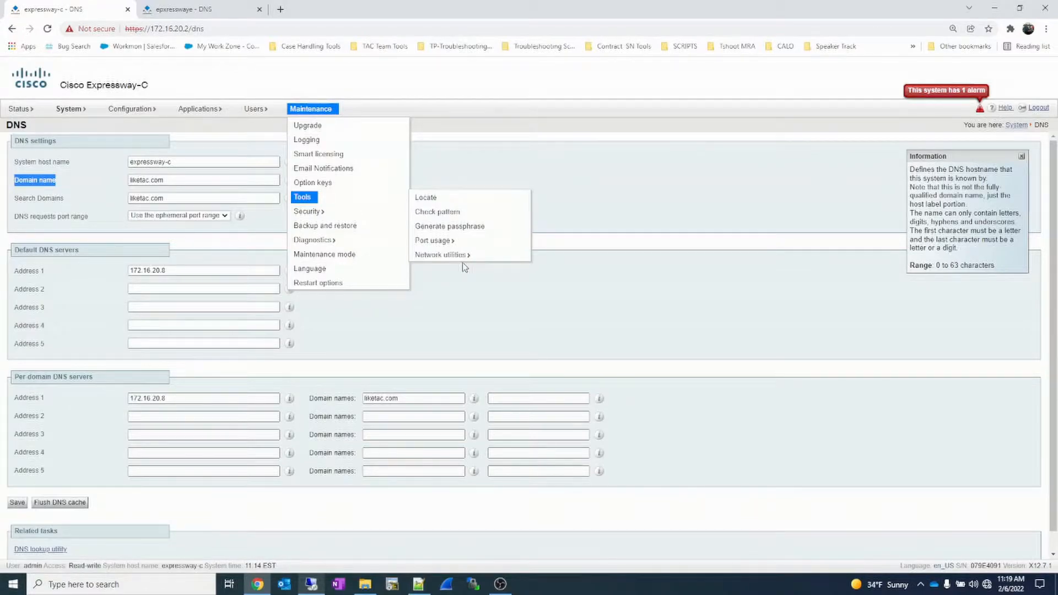
{"action": "mouse_move", "coordinate": [464, 262]}
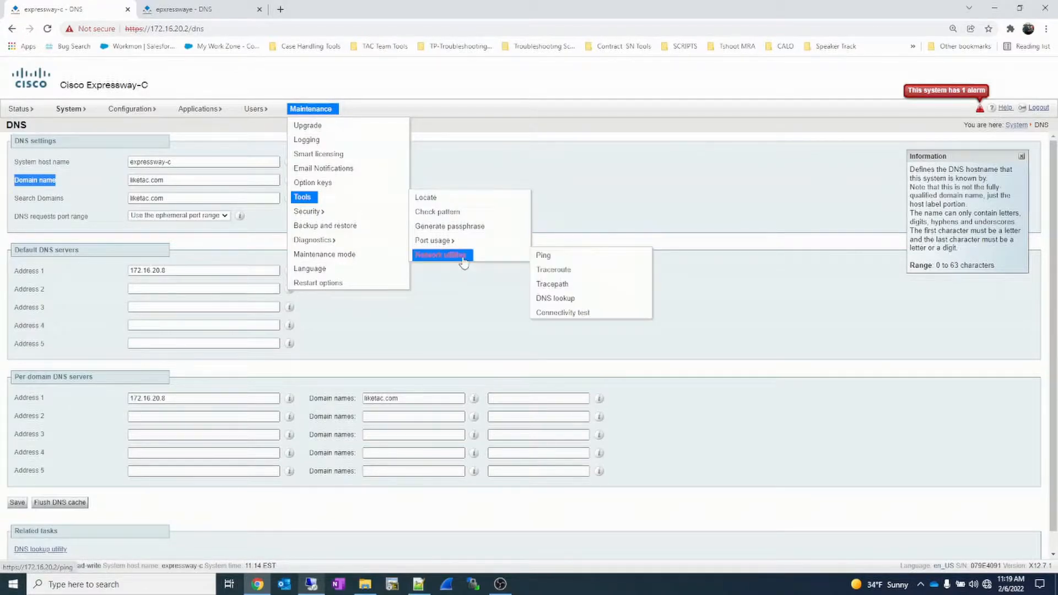
{"action": "left_click", "coordinate": [558, 298]}
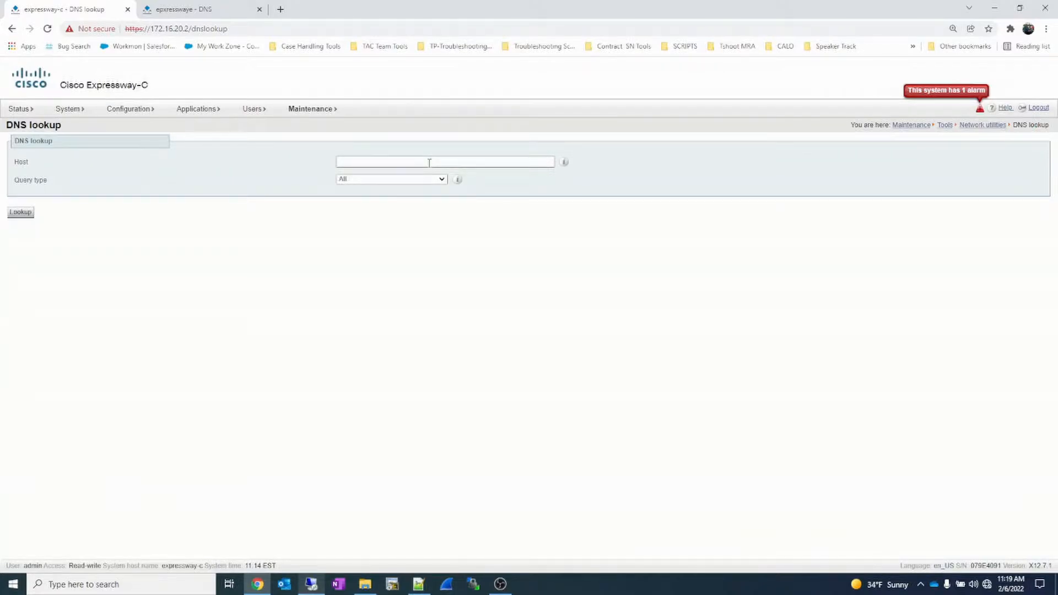
- Run a DNS lookup for host experssway-c.liketac.com with query type A (IPv4 address)
{"action": "left_click", "coordinate": [429, 162]}
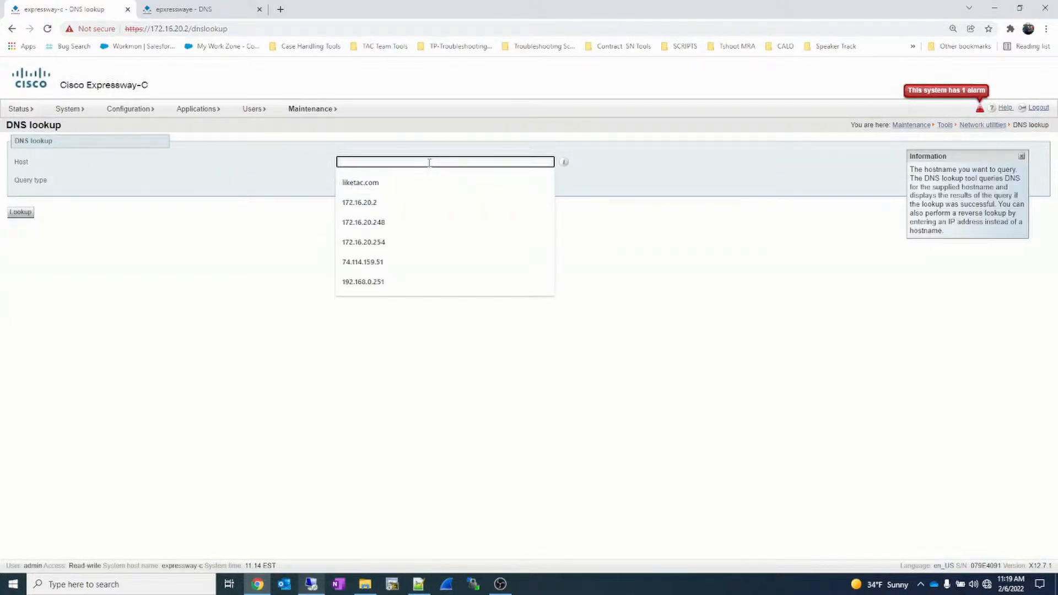
{"action": "type", "text": "exper"}
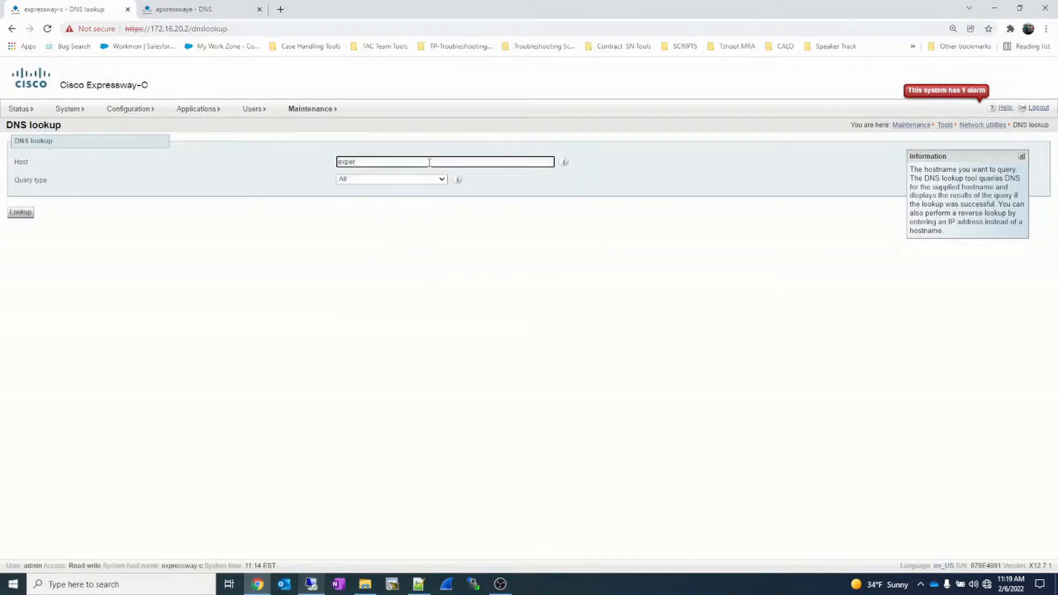
{"action": "type", "text": "ssway-c.liketac.com"}
{"action": "left_click", "coordinate": [429, 179]}
{"action": "left_click", "coordinate": [408, 196]}
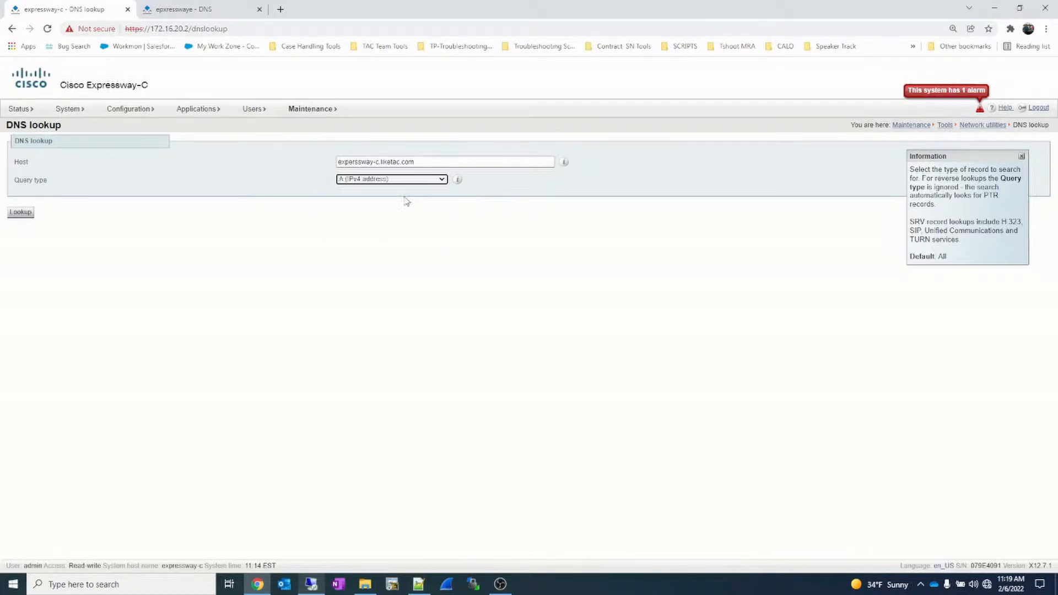
{"action": "left_click", "coordinate": [30, 213]}
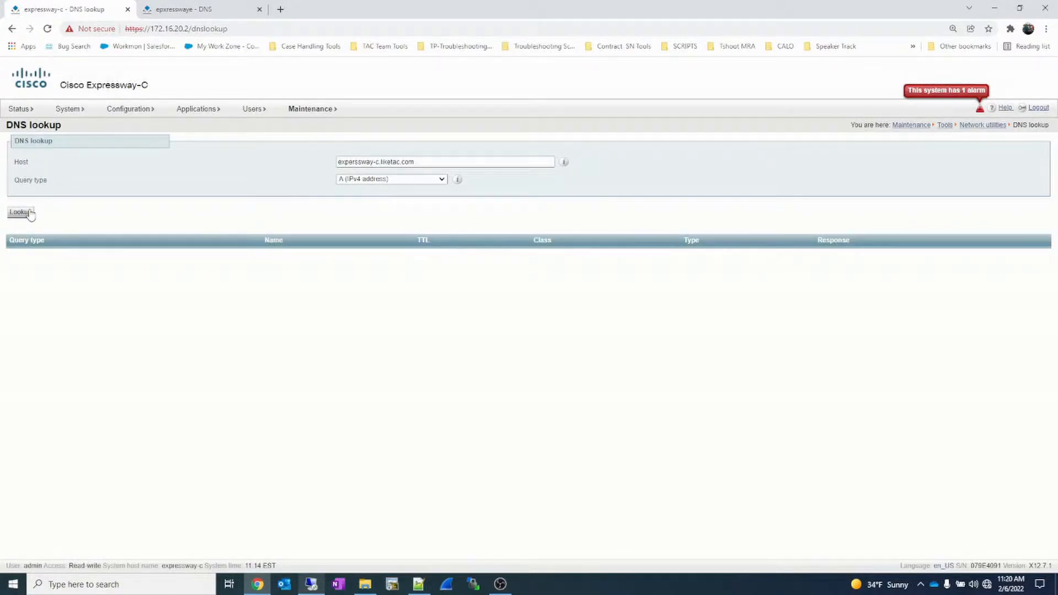
{"action": "left_click", "coordinate": [29, 212]}
- Correct the host name to expressway-c.liketac.com and run the DNS lookup again
{"action": "double_click", "coordinate": [358, 163]}
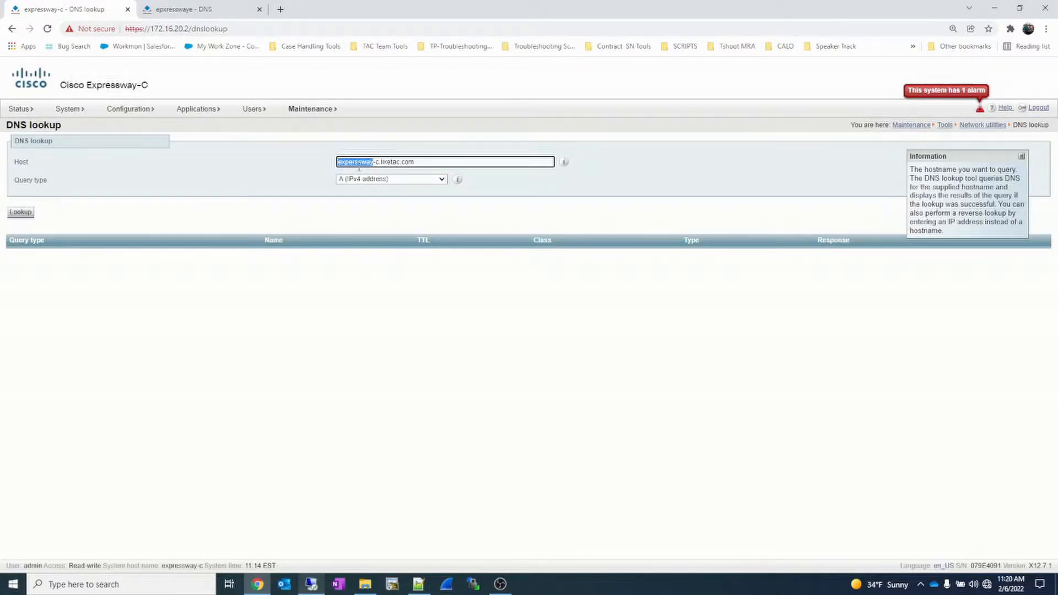
{"action": "type", "text": "expressway"}
{"action": "left_click", "coordinate": [22, 216]}
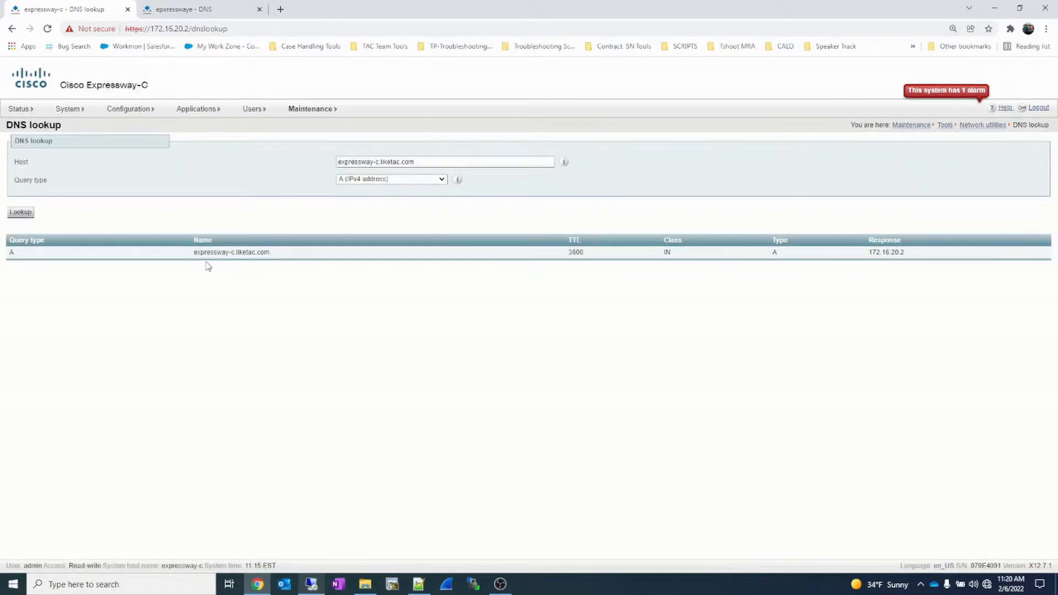
- Change the lookup host to expresswaye.liketac.com and query its A record
{"action": "left_click", "coordinate": [377, 162]}
{"action": "key", "text": "BackSpace"}
{"action": "key", "text": "BackSpace"}
{"action": "type", "text": "e"}
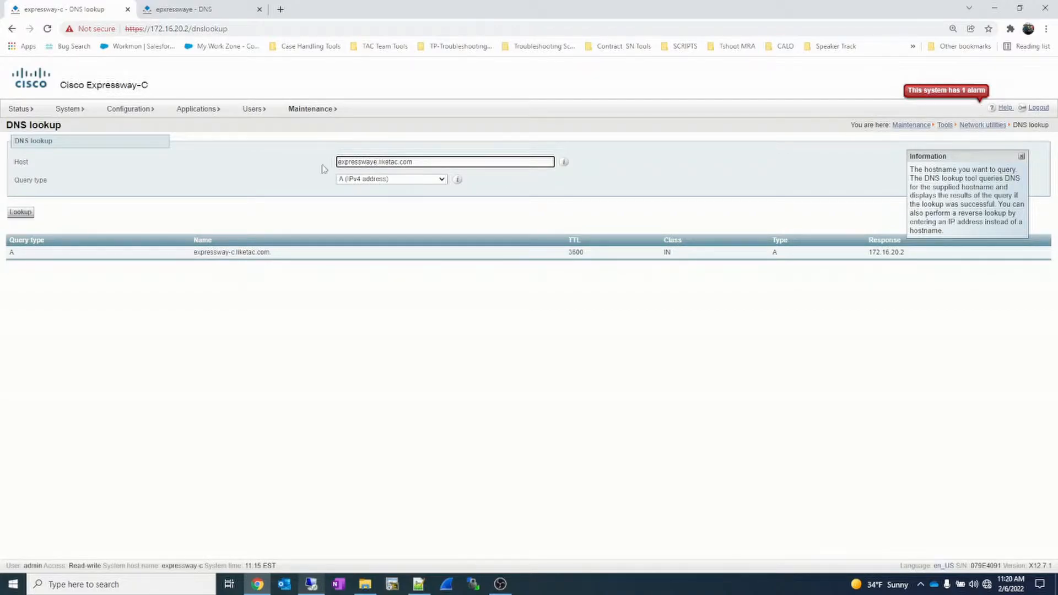
{"action": "left_click", "coordinate": [21, 215]}
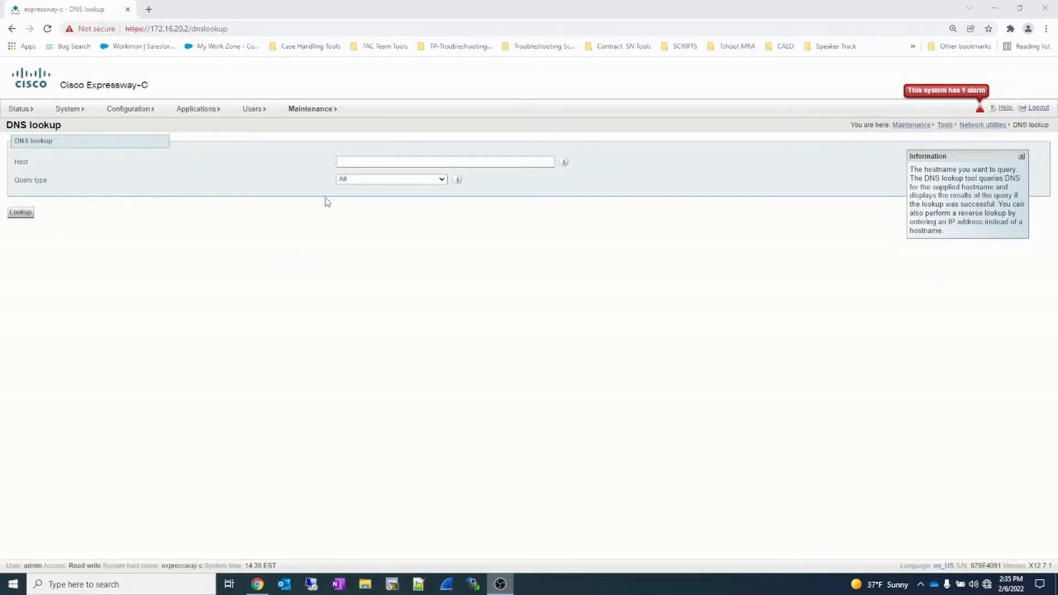
- Run a reverse DNS lookup for 172.16.20.248 with query type NAPTR (Name Authority Pointer)
{"action": "left_click", "coordinate": [339, 160]}
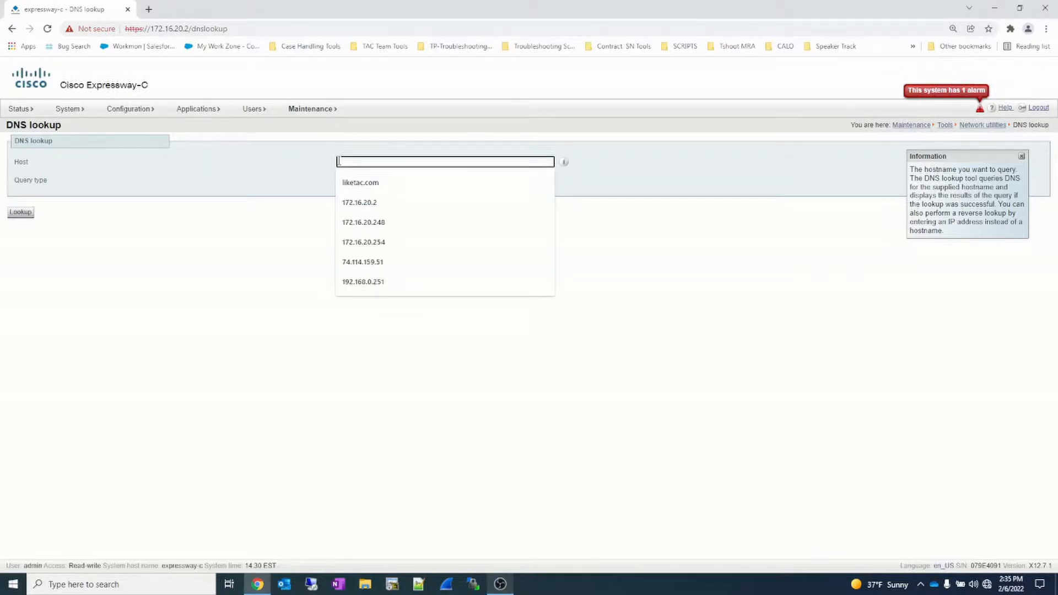
{"action": "type", "text": "172"}
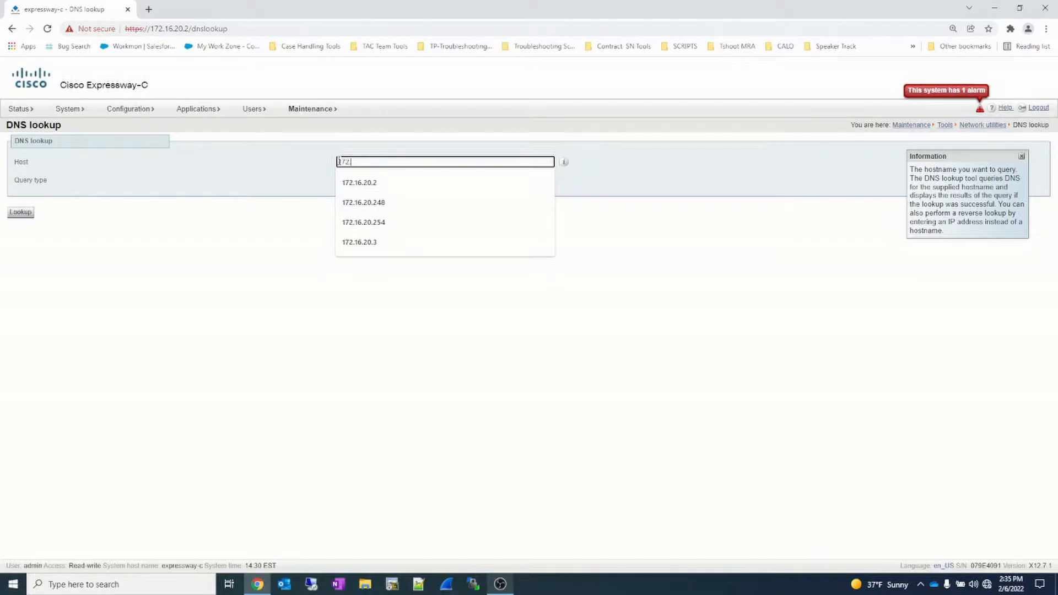
{"action": "type", "text": ".16.20.248"}
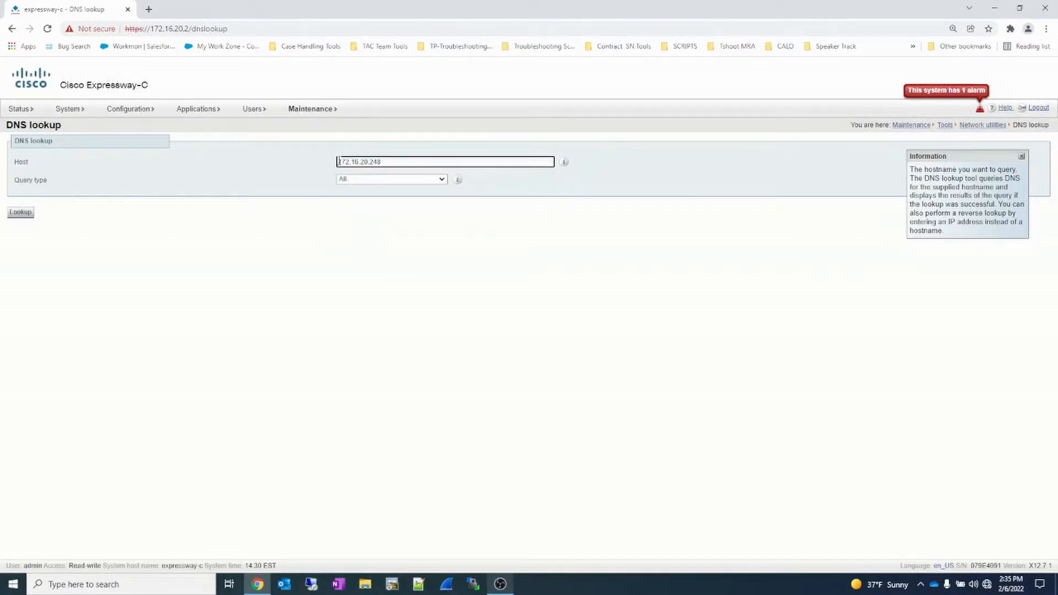
{"action": "left_click", "coordinate": [441, 179]}
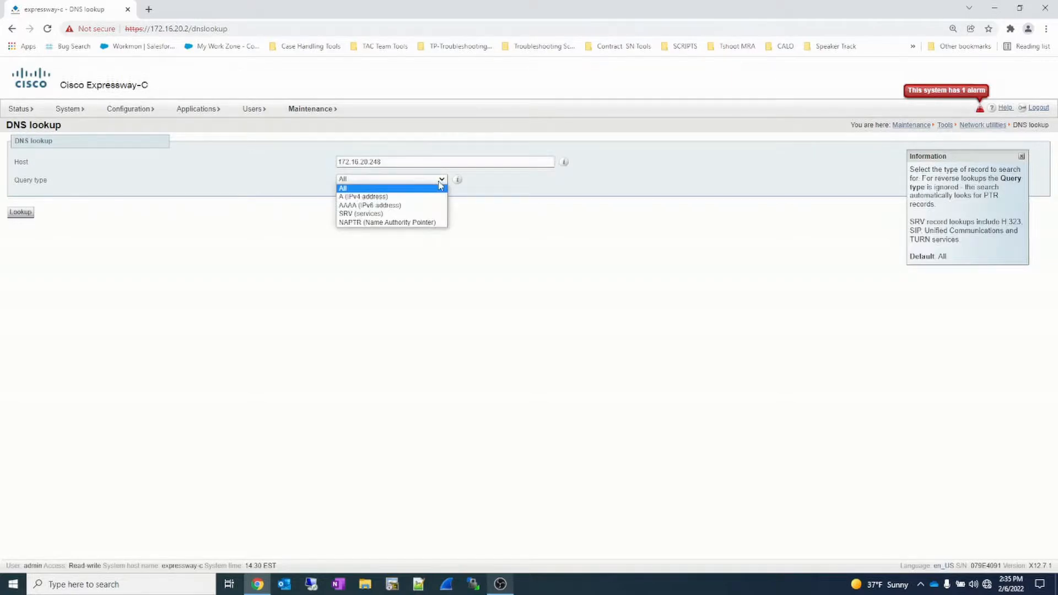
{"action": "left_click", "coordinate": [422, 222]}
{"action": "left_click", "coordinate": [22, 214]}
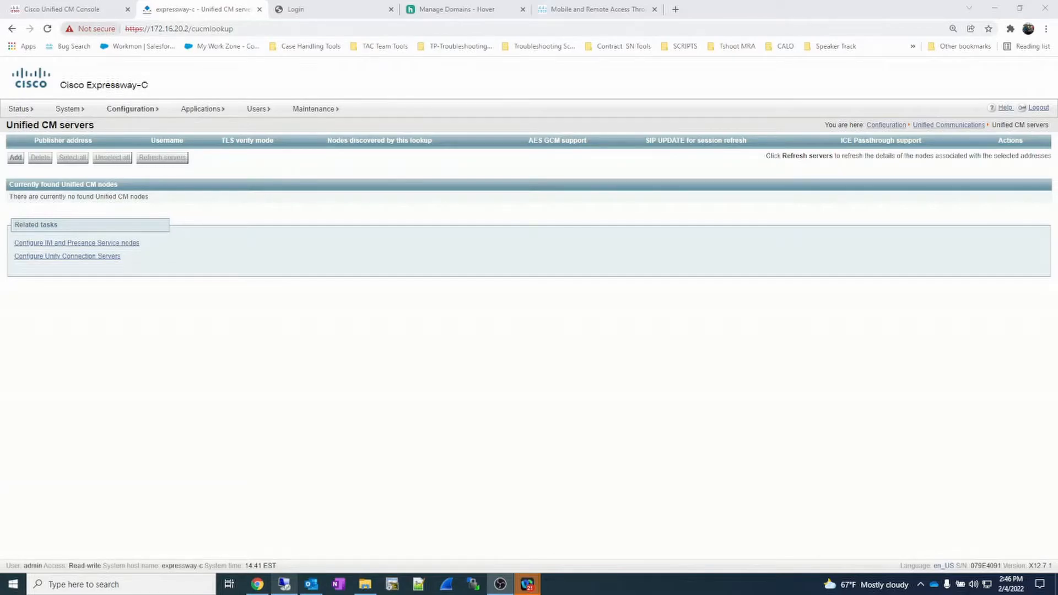
- Switch to Cisco Unified CM Administration and list all configured servers to check their host names
{"action": "left_click", "coordinate": [93, 9]}
{"action": "mouse_move", "coordinate": [15, 98]}
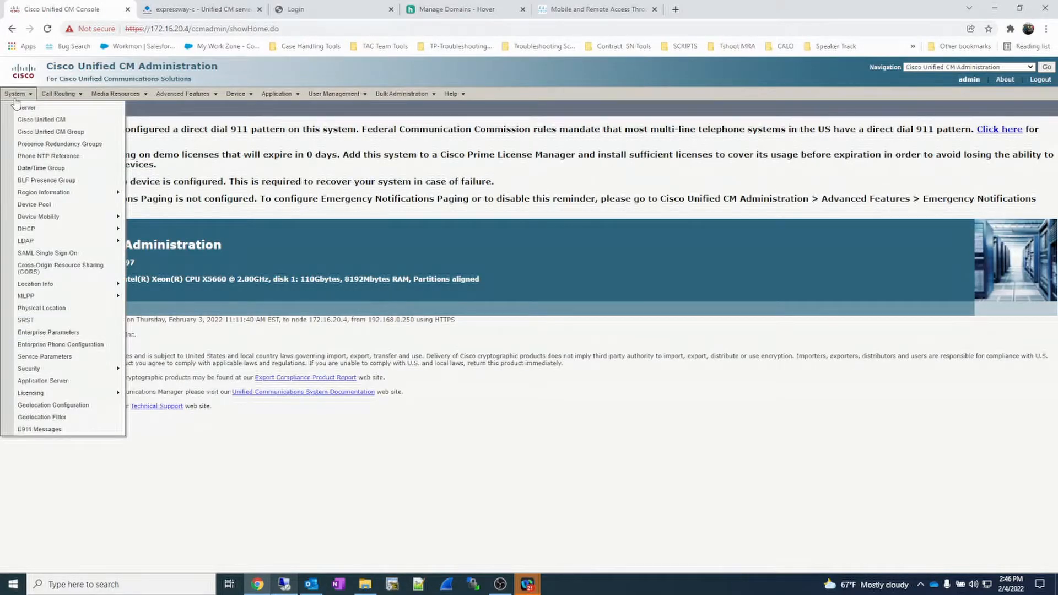
{"action": "left_click", "coordinate": [42, 108]}
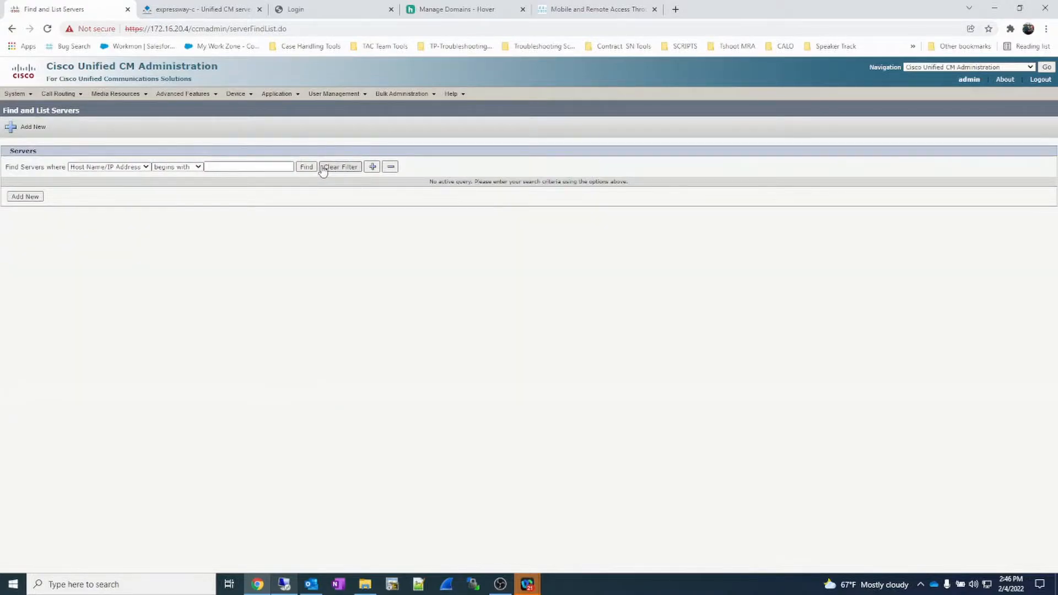
{"action": "left_click", "coordinate": [307, 167]}
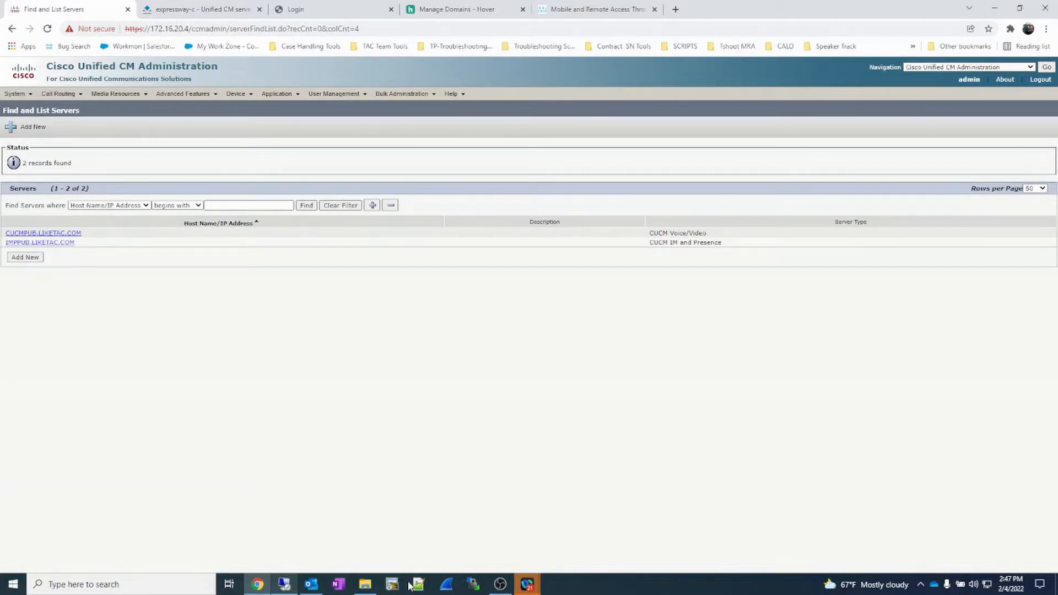
- Add a Unified CM server on Expressway-C with publisher address CUCMPUB.LIKETAC.COM, username admin, the account password and TLS verify mode Off
{"action": "left_click", "coordinate": [285, 586]}
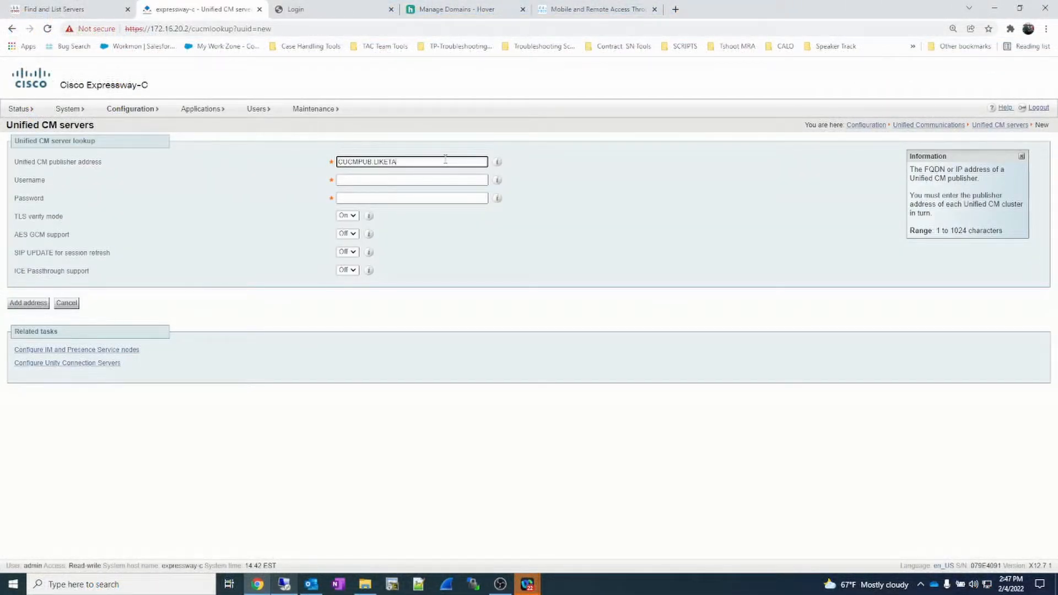
{"action": "type", "text": "C.COM"}
{"action": "left_click", "coordinate": [445, 180]}
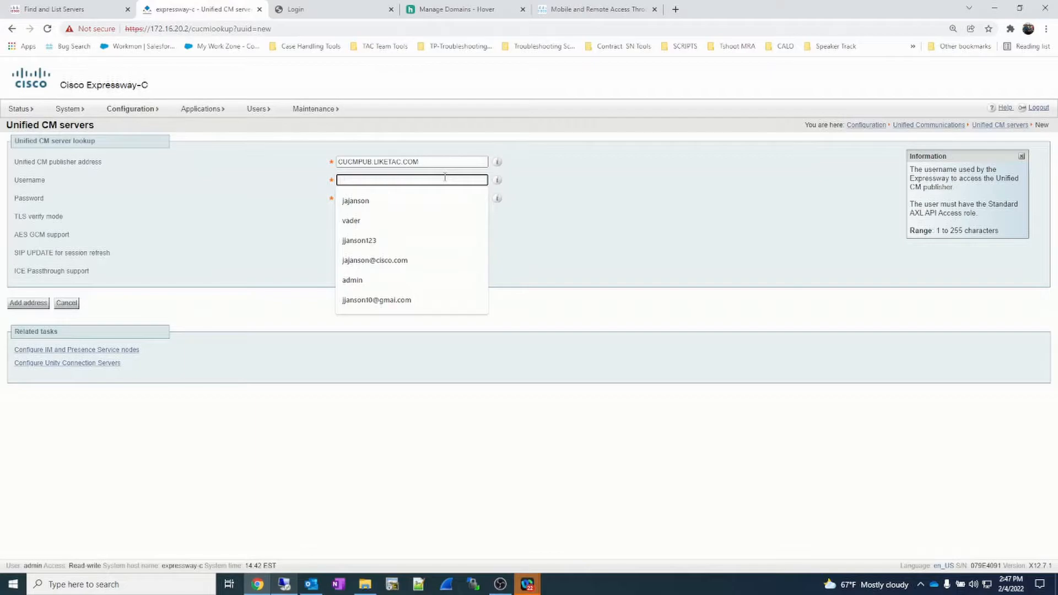
{"action": "type", "text": "admin"}
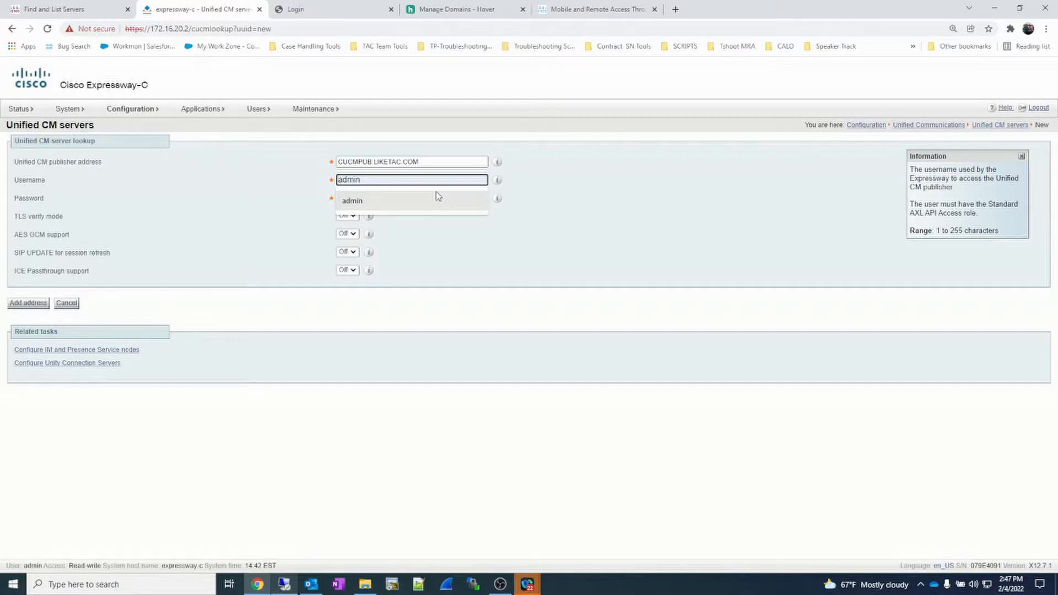
{"action": "left_click", "coordinate": [438, 200]}
{"action": "key", "text": "Tab"}
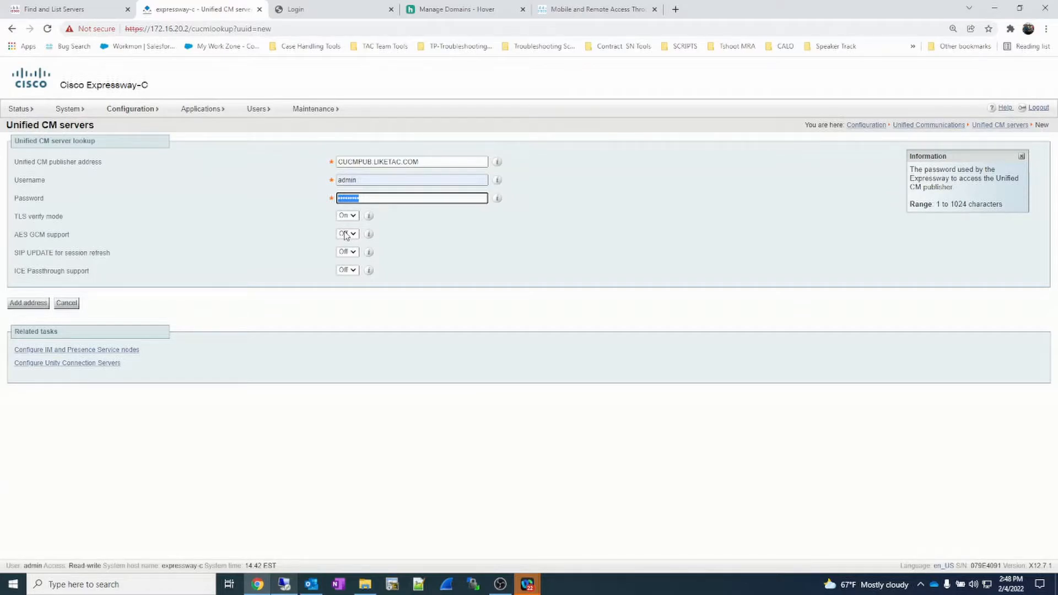
{"action": "left_click", "coordinate": [346, 234]}
{"action": "left_click", "coordinate": [29, 303]}
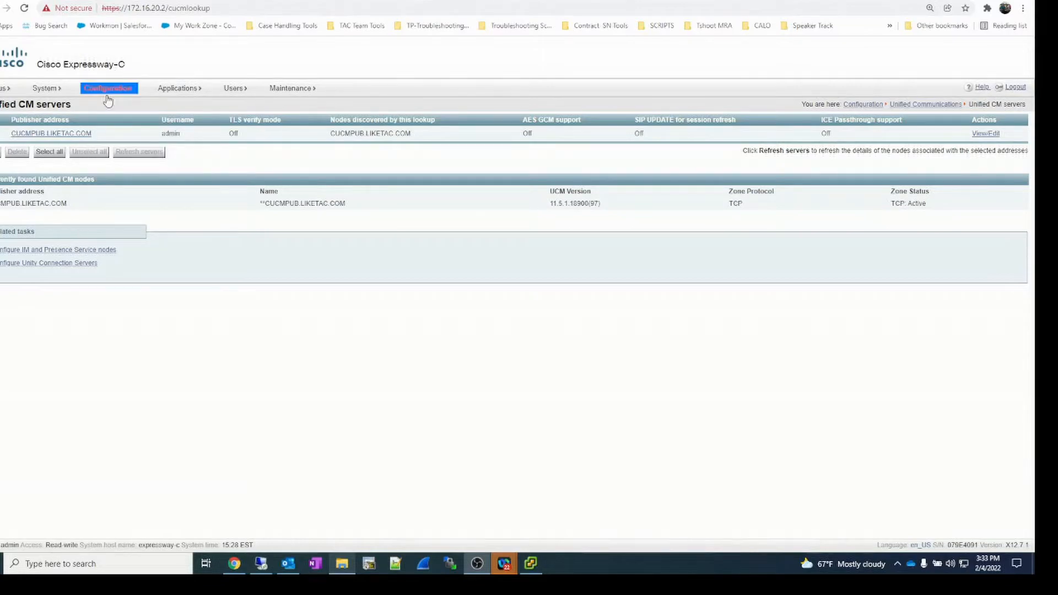
- Open the IM and Presence Service nodes settings and start a new entry with publisher node IMPPUB.liketac.com
{"action": "mouse_move", "coordinate": [110, 90]}
{"action": "mouse_move", "coordinate": [107, 109]}
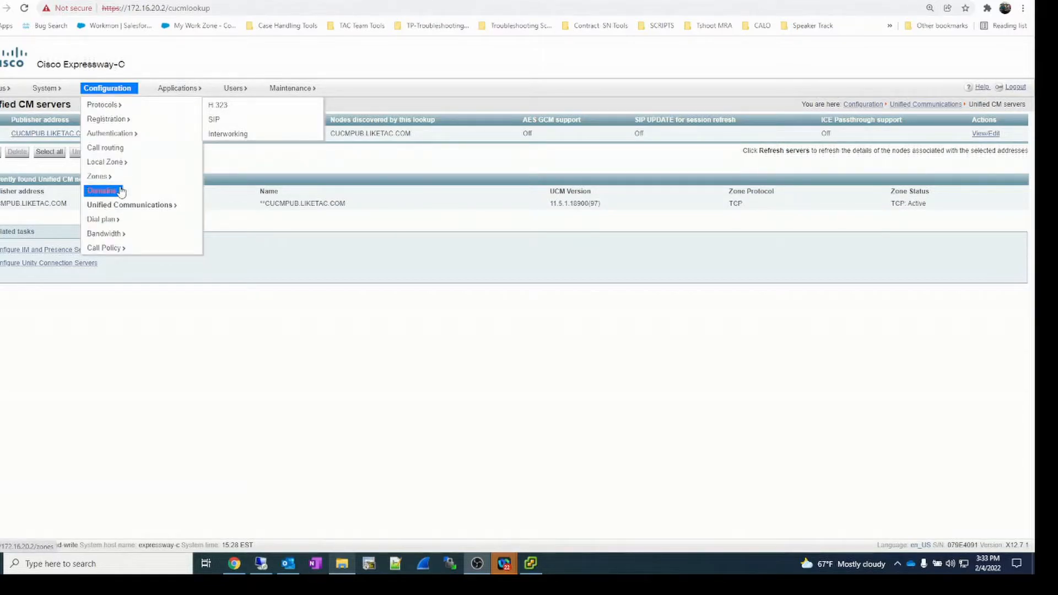
{"action": "mouse_move", "coordinate": [160, 222]}
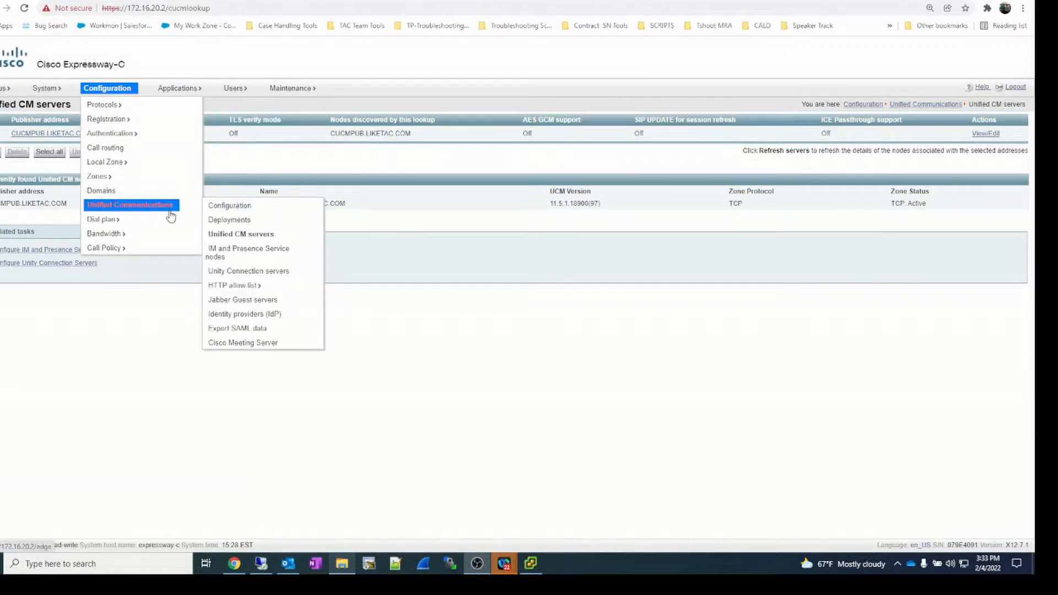
{"action": "left_click", "coordinate": [269, 248]}
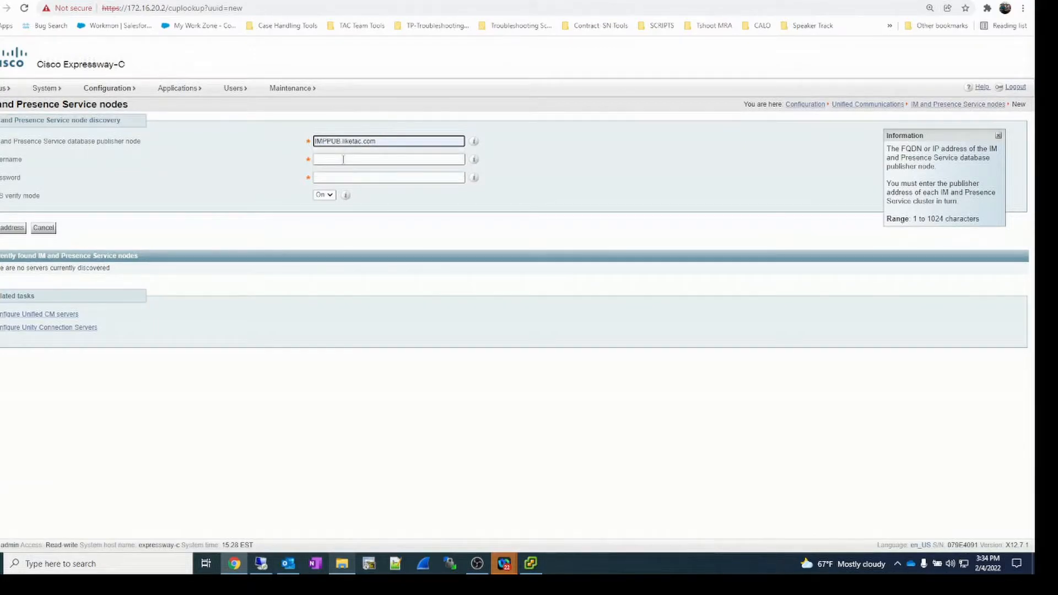
{"action": "left_click", "coordinate": [343, 160]}
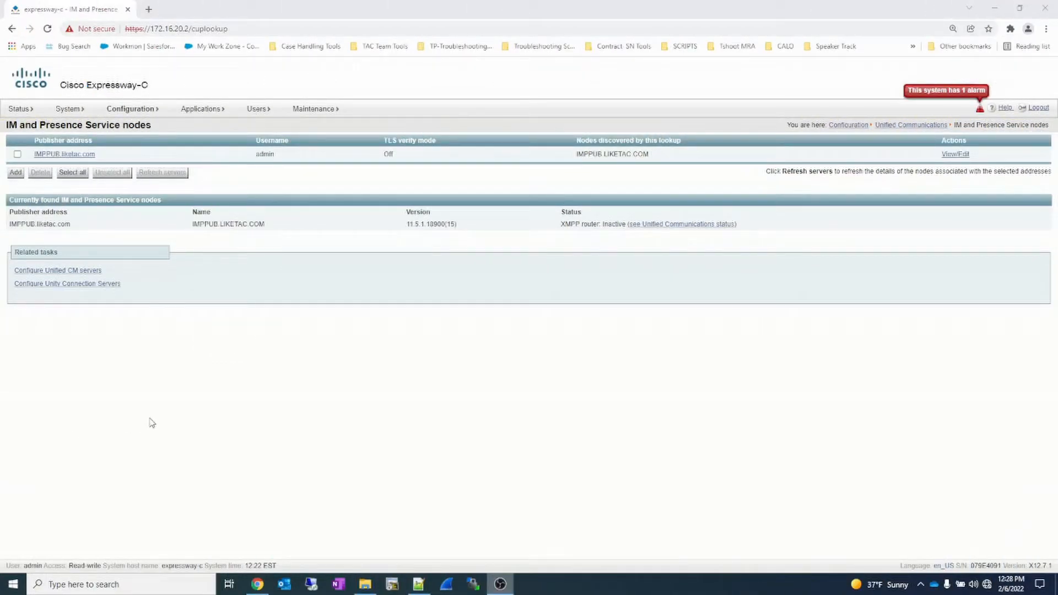
- Open the Unity Connection servers settings and start a new entry with Unity Connection address CUC.liketac.com
{"action": "mouse_move", "coordinate": [133, 119]}
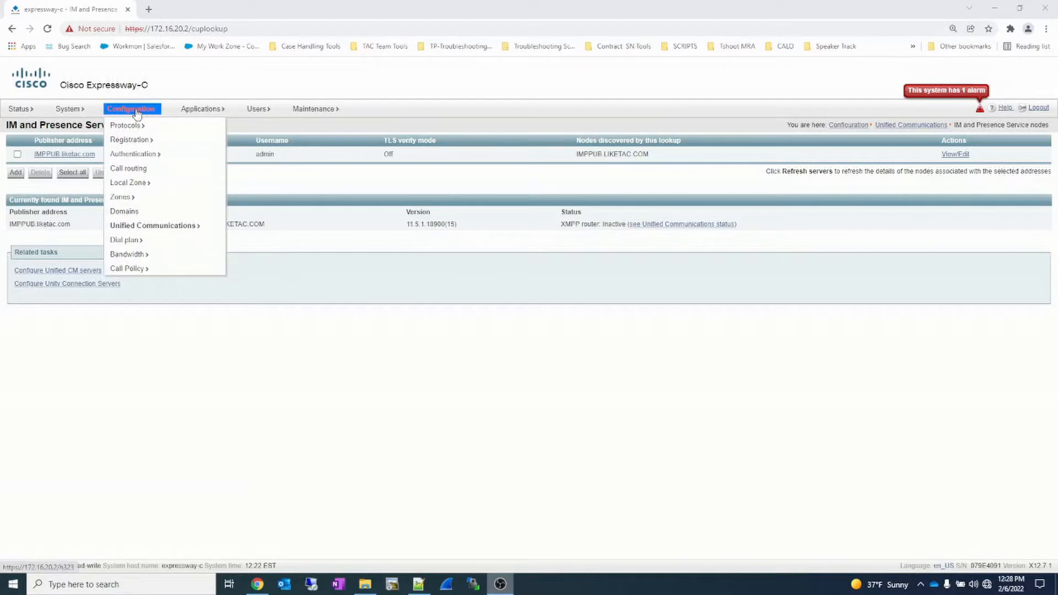
{"action": "mouse_move", "coordinate": [187, 227]}
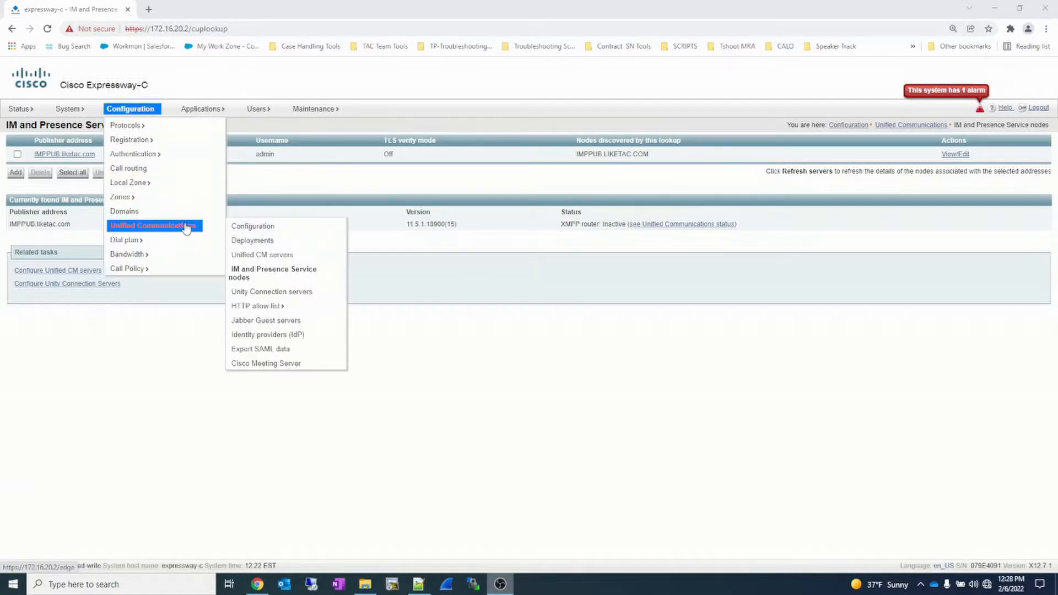
{"action": "left_click", "coordinate": [295, 293]}
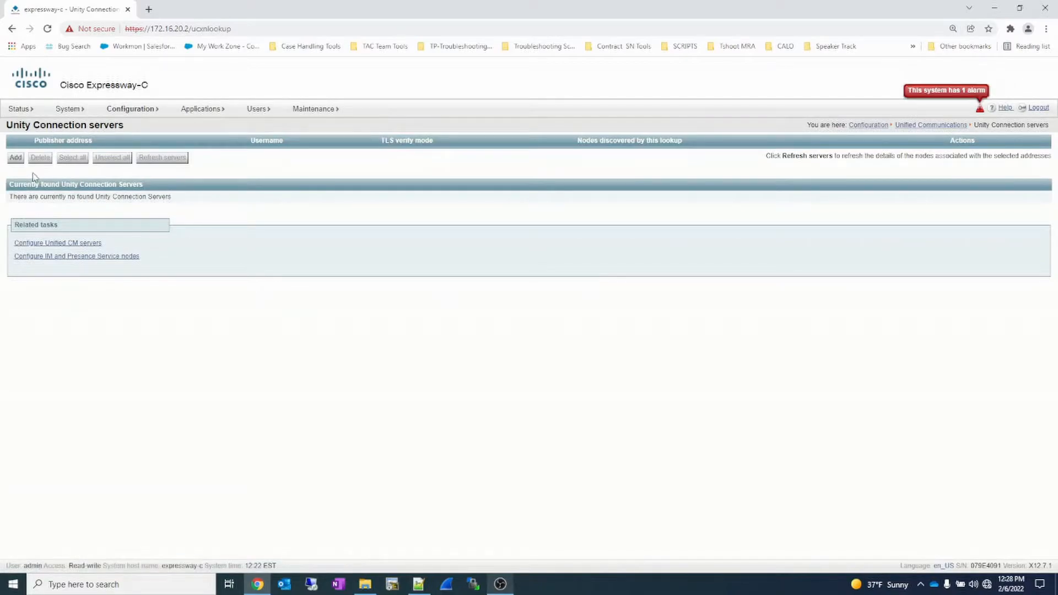
{"action": "left_click", "coordinate": [15, 160]}
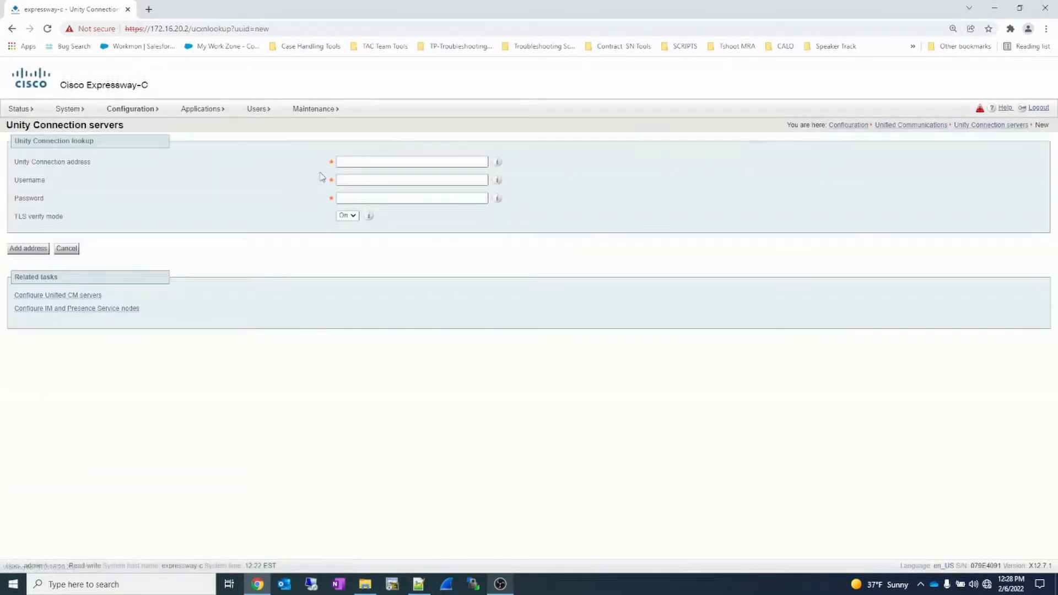
{"action": "left_click", "coordinate": [364, 161]}
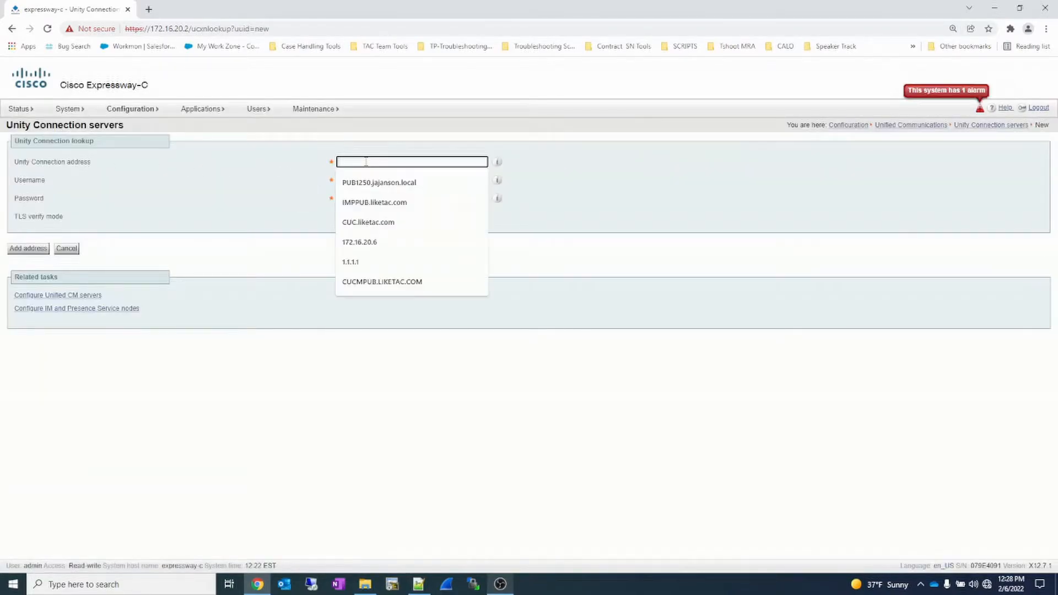
{"action": "type", "text": "CUC"}
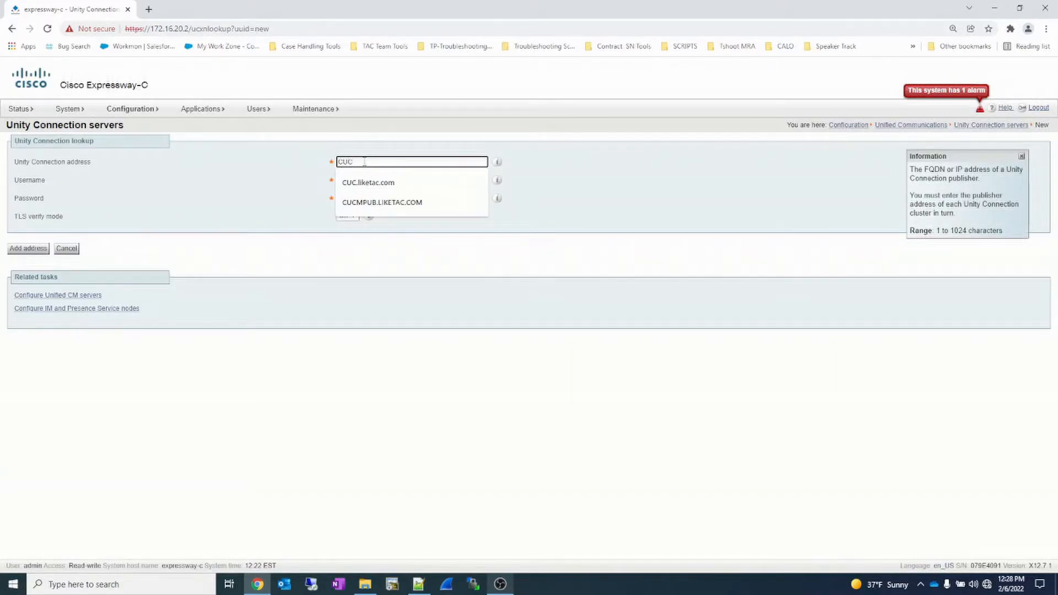
{"action": "left_click", "coordinate": [369, 181]}
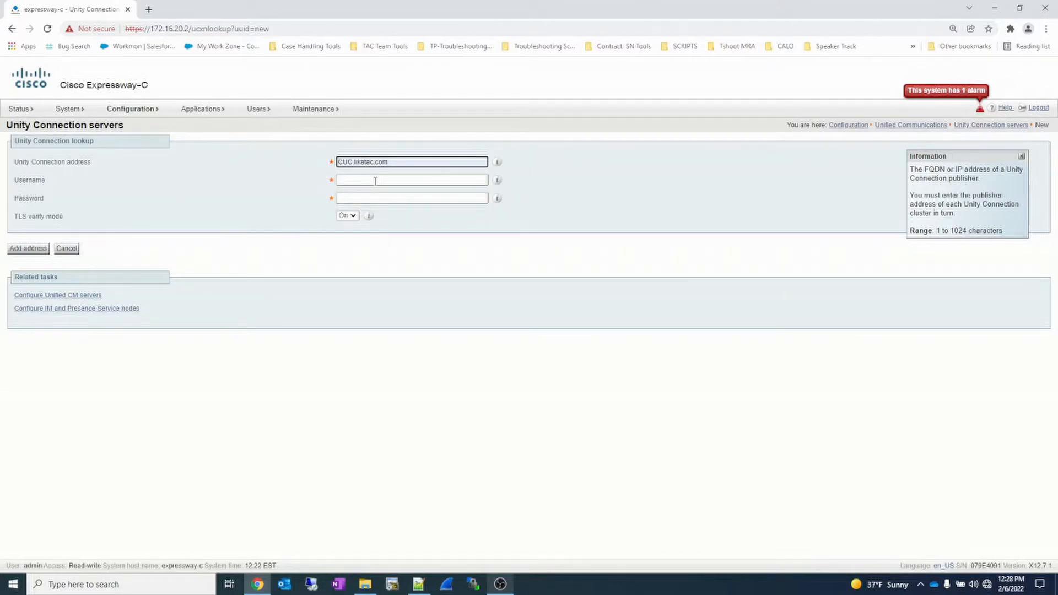
- Enter username admin and the account password, set TLS verify mode to Off, and add the Unity Connection address
{"action": "left_click", "coordinate": [375, 180]}
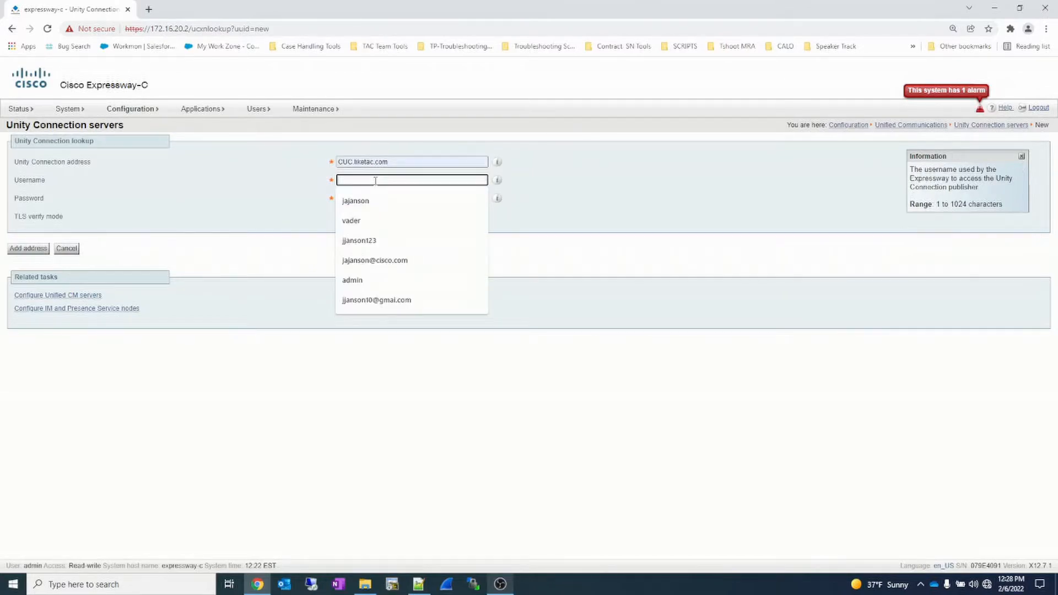
{"action": "type", "text": "admin"}
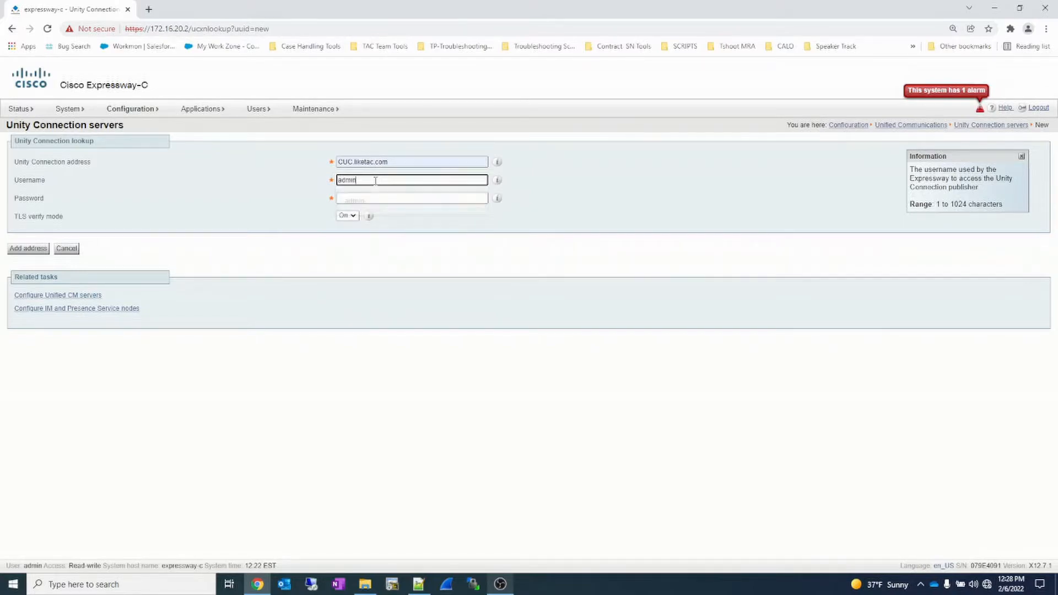
{"action": "key", "text": "Tab"}
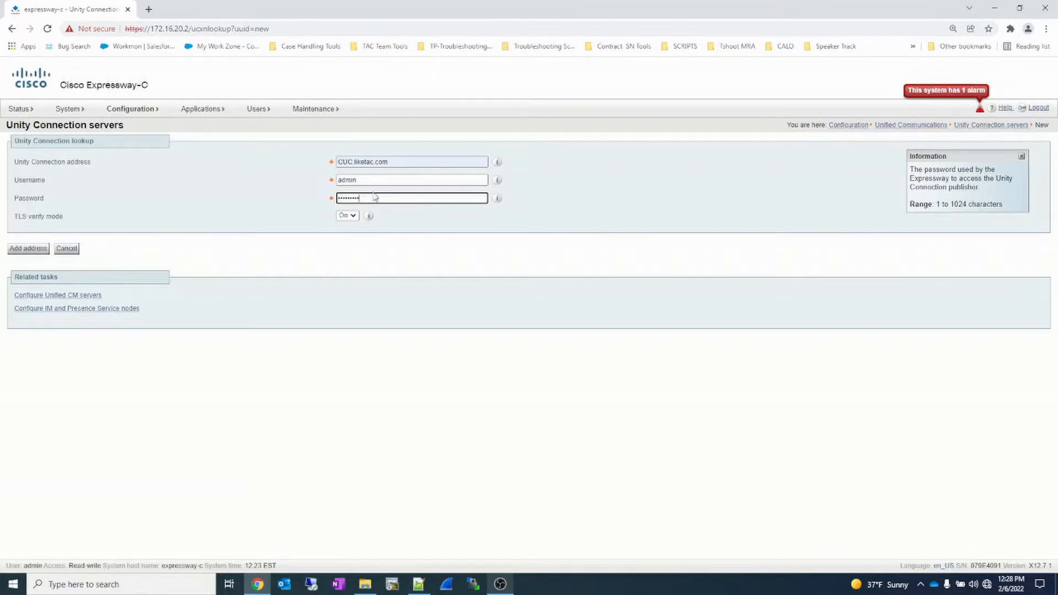
{"action": "left_click", "coordinate": [357, 217]}
{"action": "left_click", "coordinate": [351, 233]}
{"action": "left_click", "coordinate": [30, 249]}
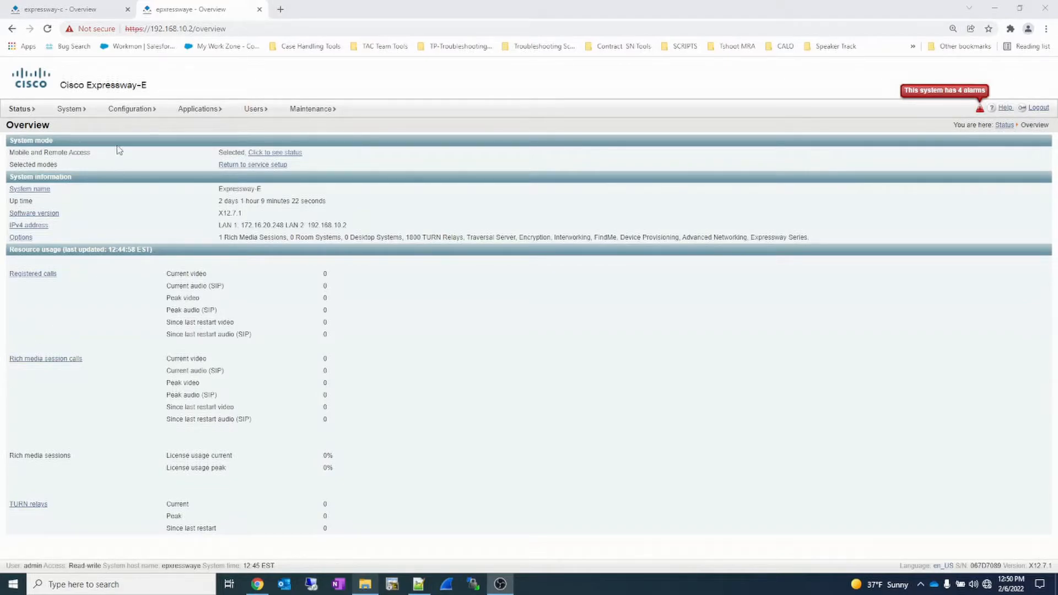
- Start a new zone on Expressway-E named MRA UC Traversal with type Unified Communications traversal
{"action": "left_click", "coordinate": [120, 113]}
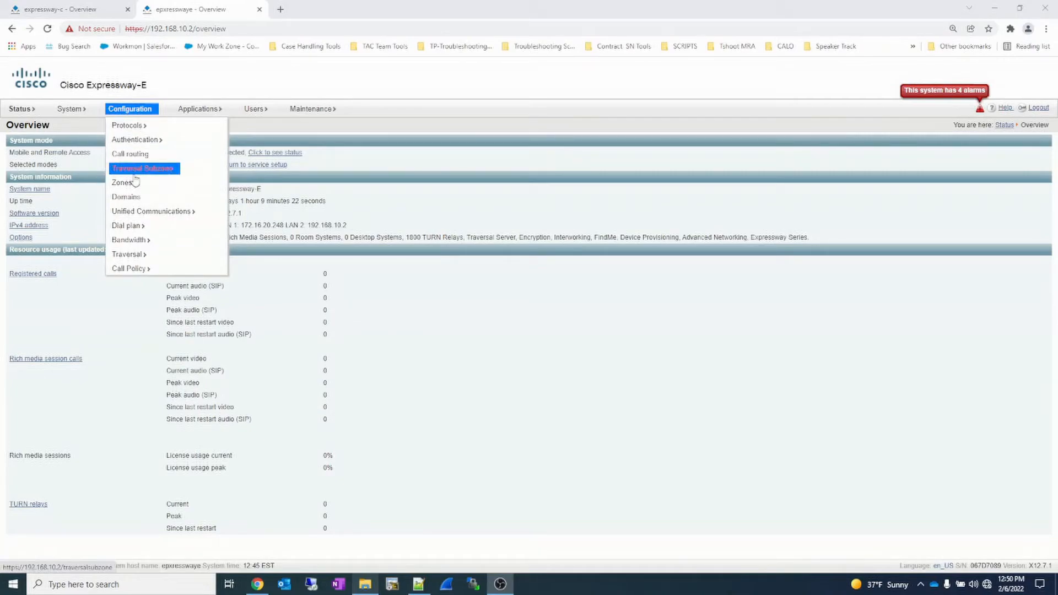
{"action": "mouse_move", "coordinate": [135, 185]}
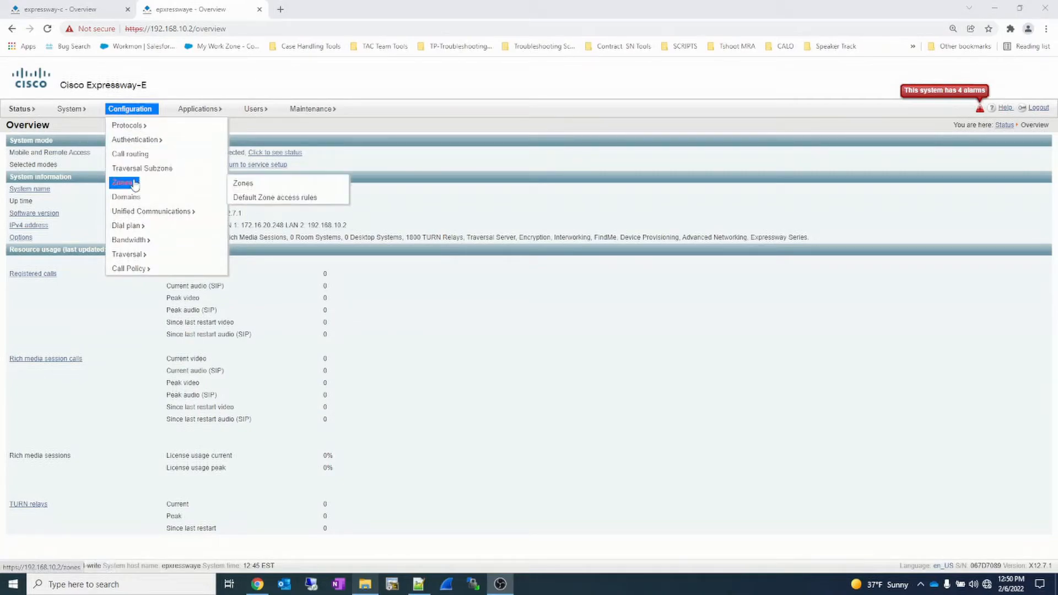
{"action": "left_click", "coordinate": [248, 185]}
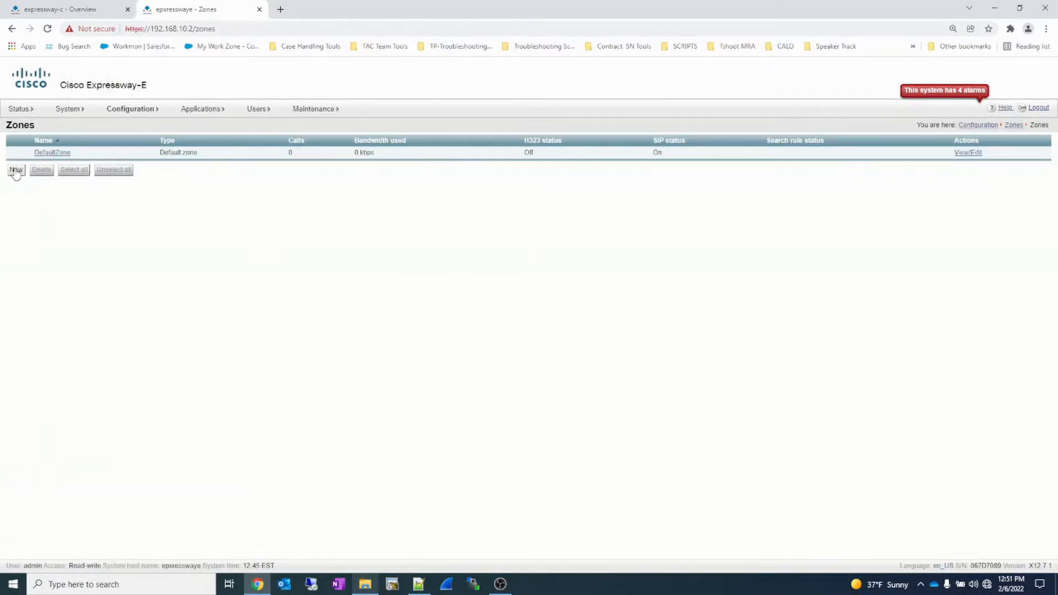
{"action": "left_click", "coordinate": [15, 170]}
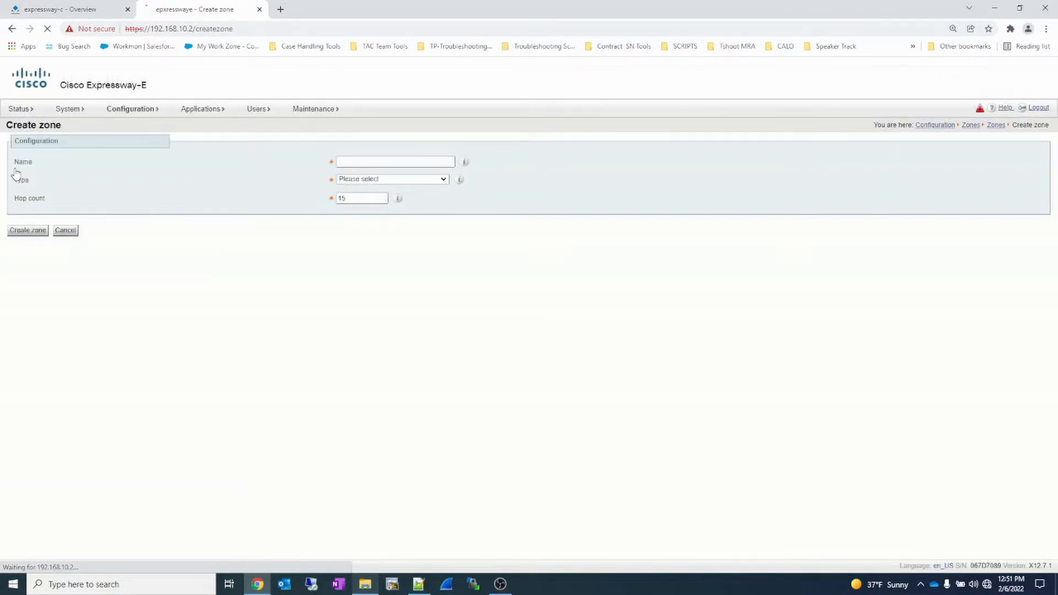
{"action": "type", "text": "MRA UC Traversal"}
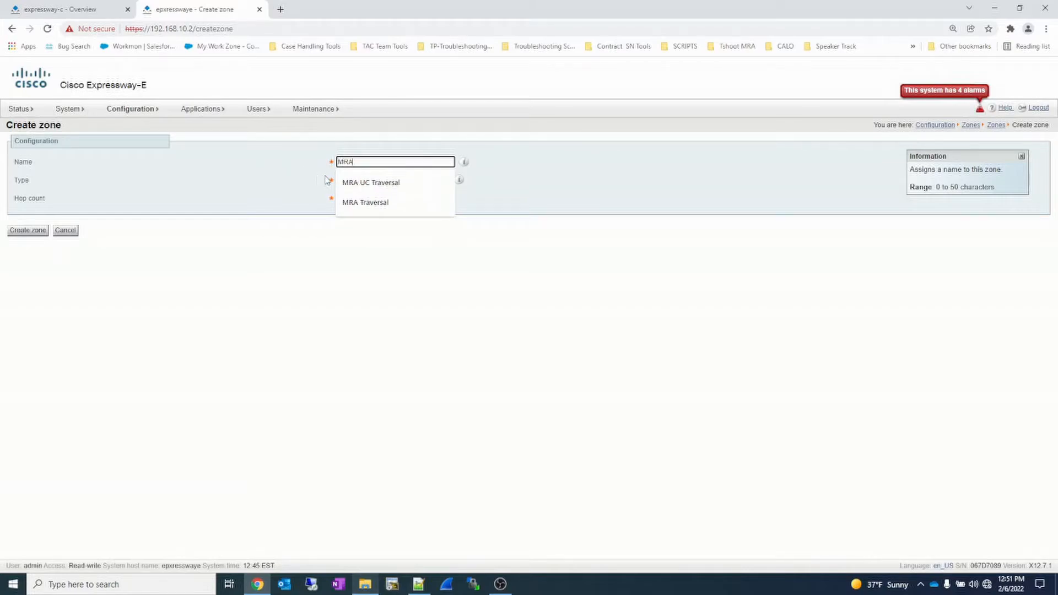
{"action": "left_click", "coordinate": [354, 184]}
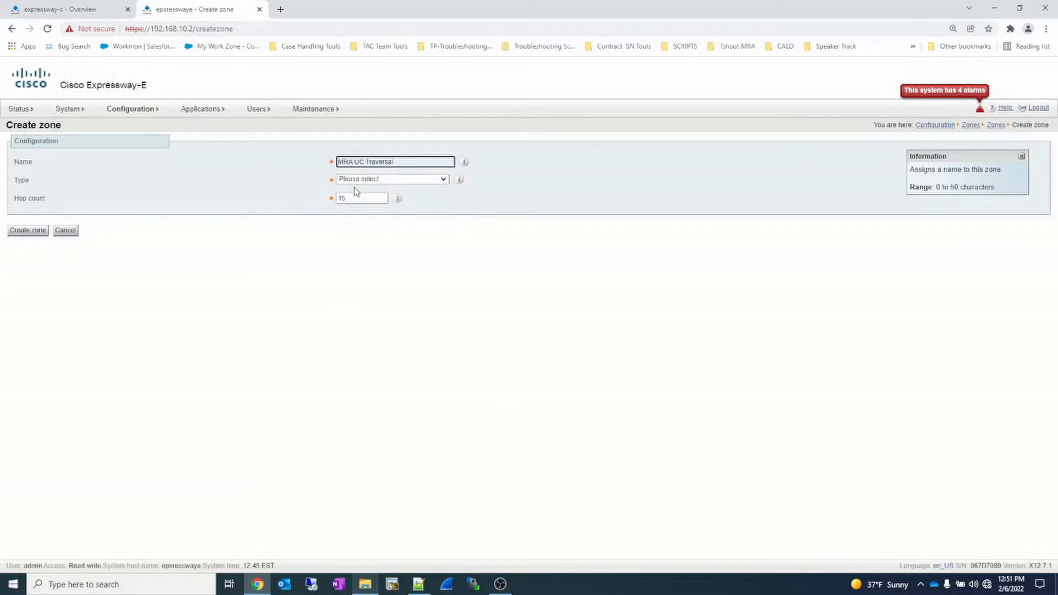
{"action": "left_click", "coordinate": [358, 184]}
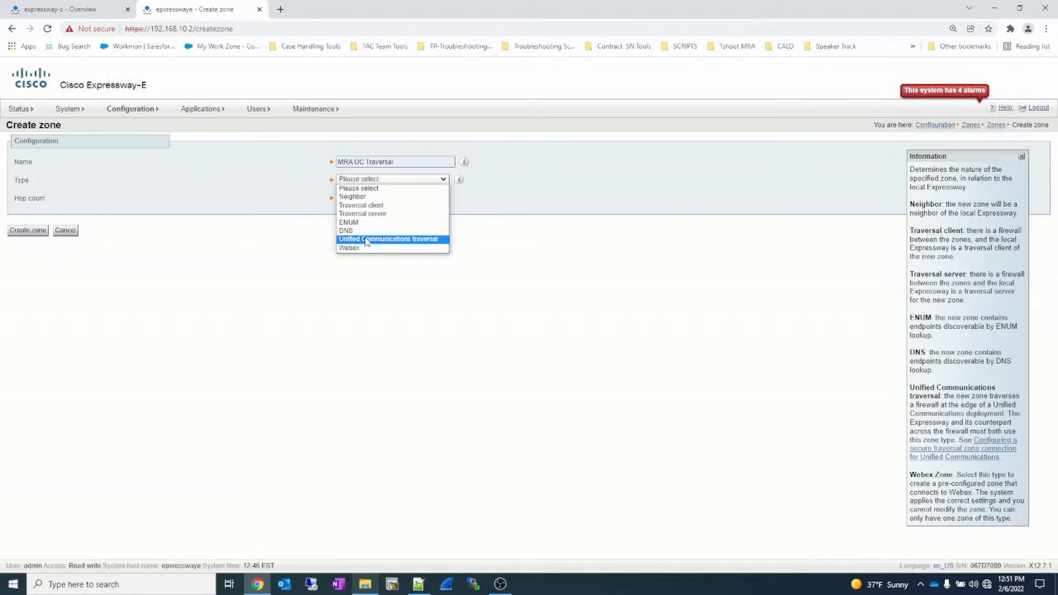
{"action": "left_click", "coordinate": [366, 240]}
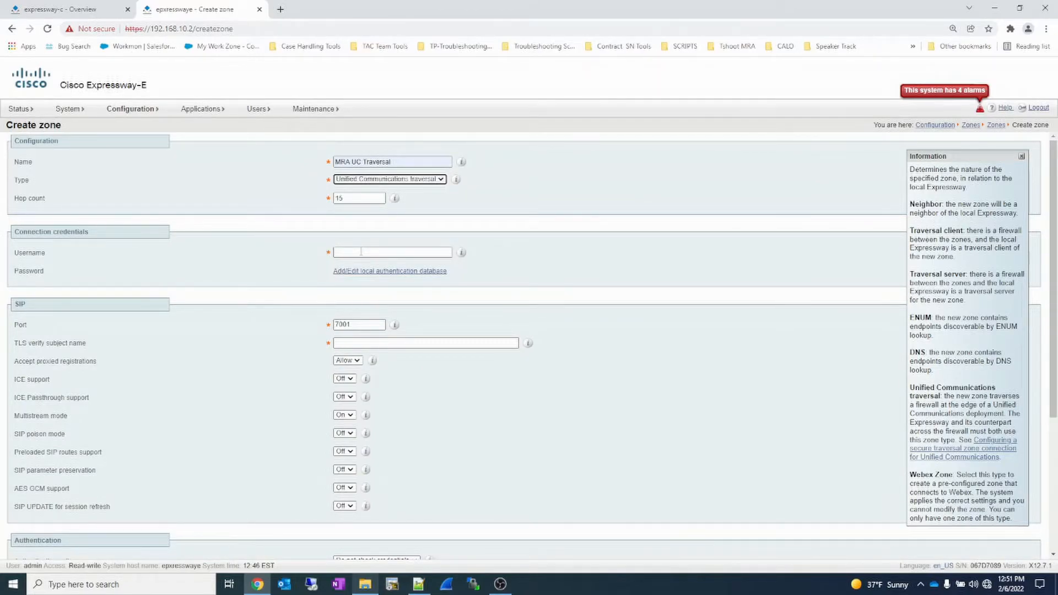
- Set the zone's connection username to mrauser and create a matching mrauser credential with its password in the local authentication database
{"action": "left_click", "coordinate": [361, 252]}
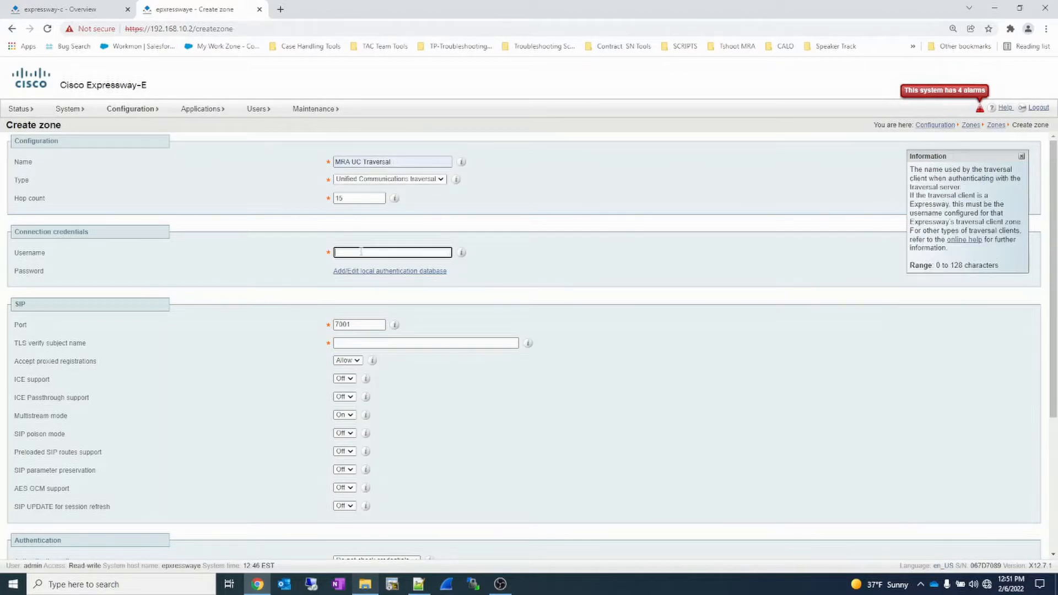
{"action": "type", "text": "mrauser"}
{"action": "left_click", "coordinate": [381, 272]}
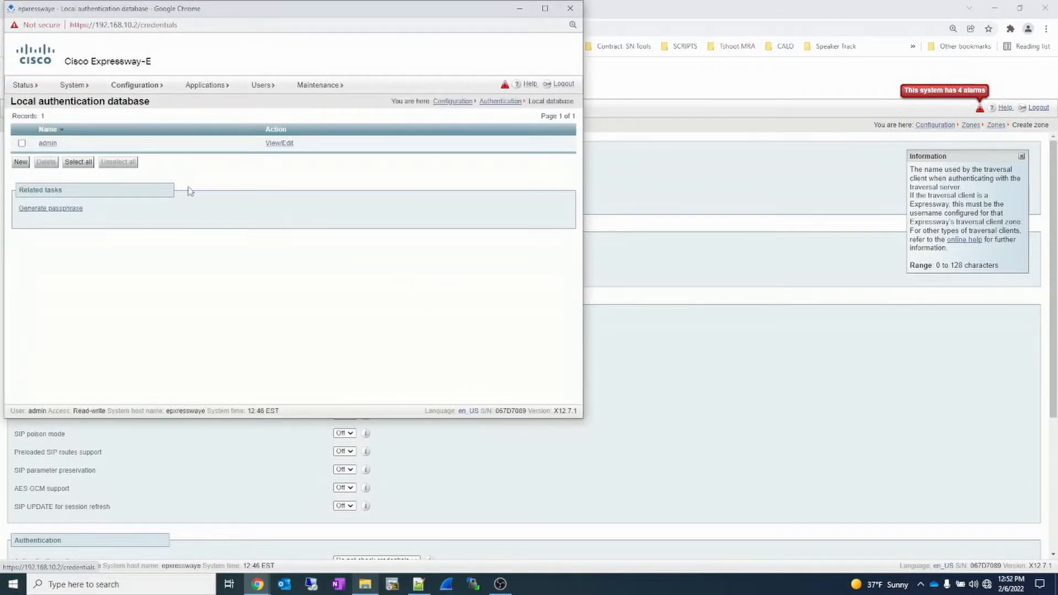
{"action": "left_click", "coordinate": [22, 162]}
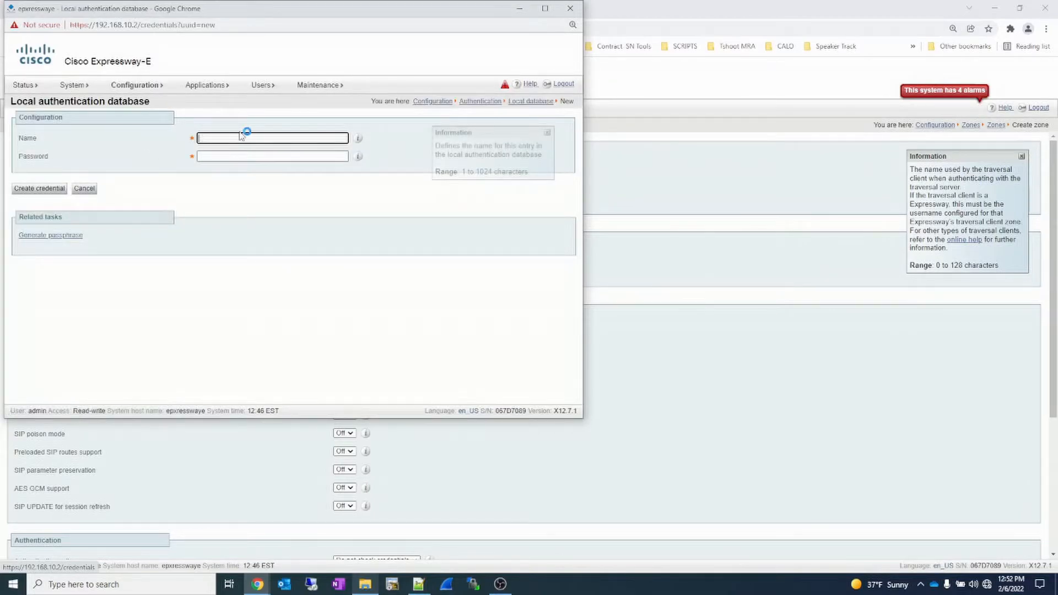
{"action": "left_click", "coordinate": [241, 137]}
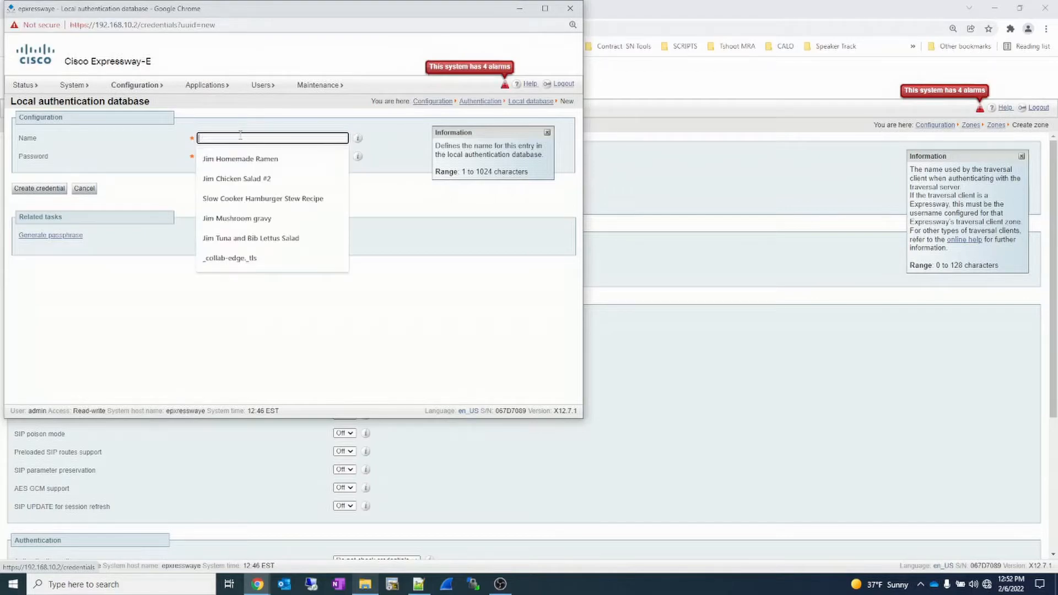
{"action": "type", "text": "mrauser"}
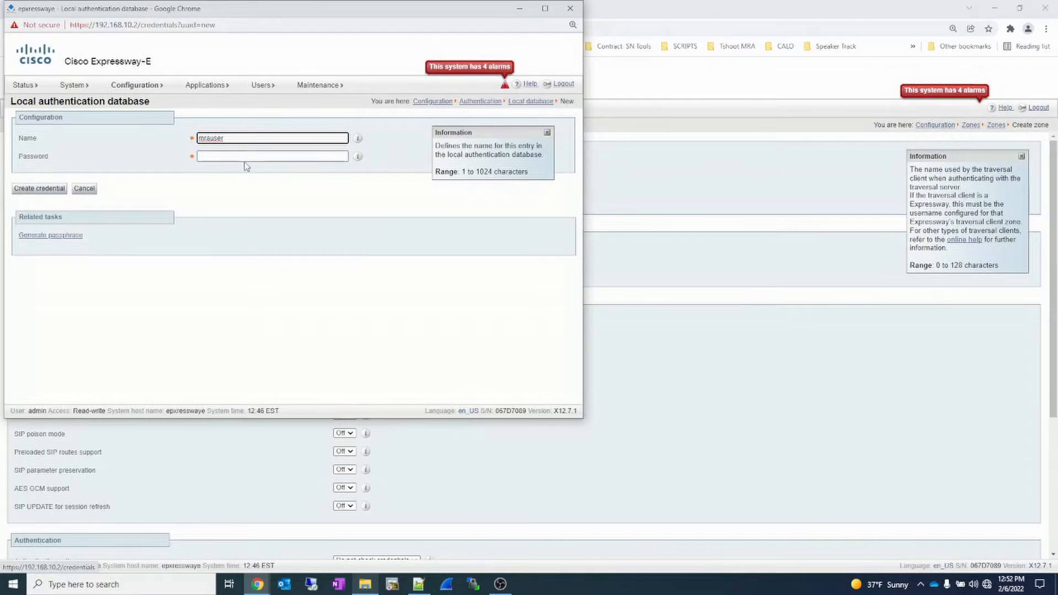
{"action": "left_click", "coordinate": [248, 155]}
{"action": "type", "text": "••••"}
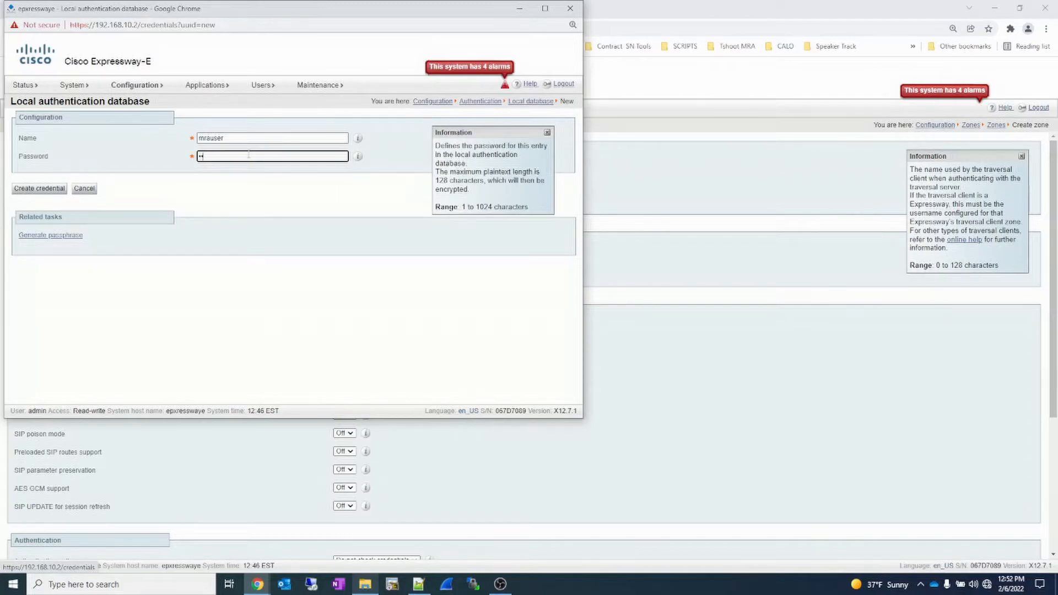
{"action": "type", "text": "•••••"}
{"action": "left_click", "coordinate": [55, 188]}
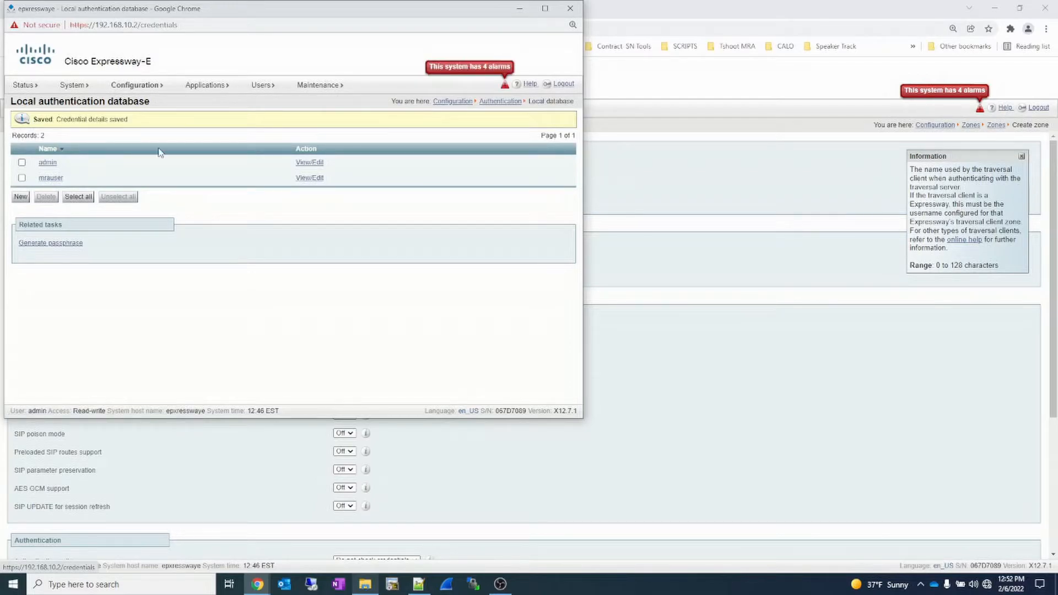
{"action": "left_click", "coordinate": [577, 8]}
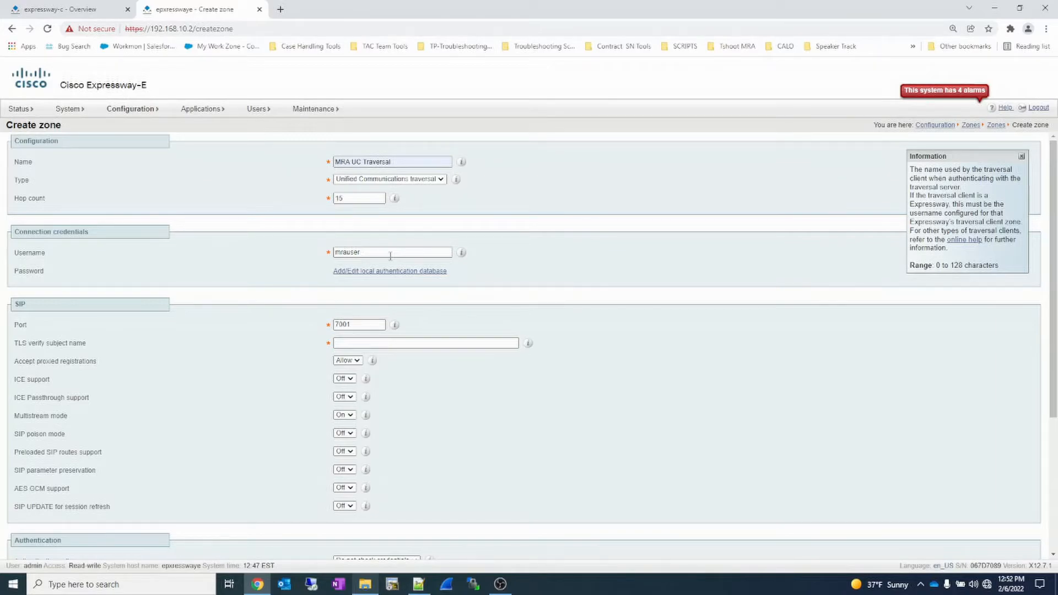
- Set the TLS verify subject name to expressway-c.liketac.com and the authentication policy to Treat as authenticated, and create the zone
{"action": "left_click", "coordinate": [374, 345]}
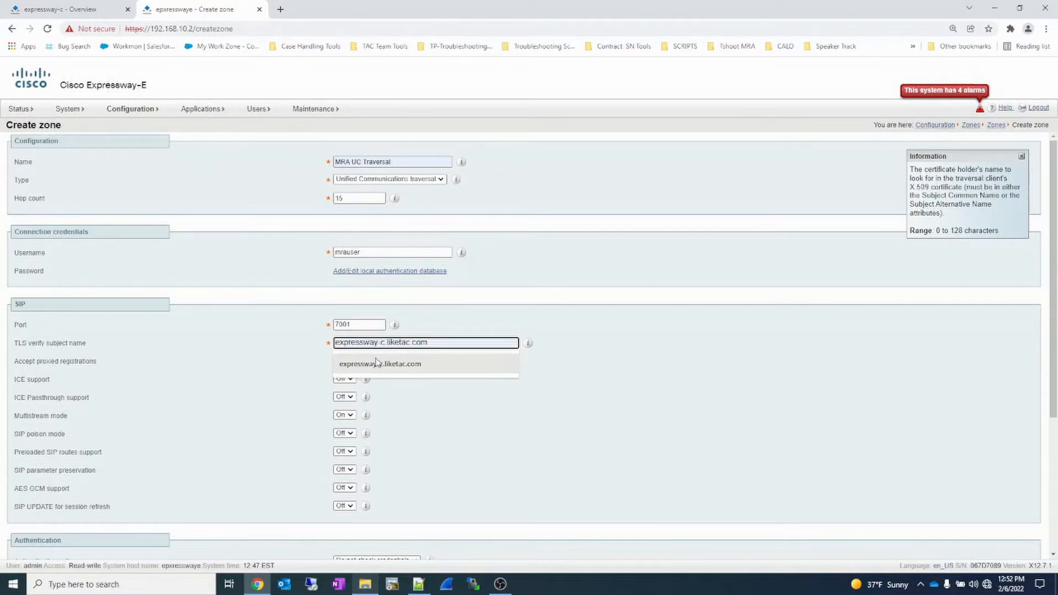
{"action": "left_click", "coordinate": [376, 363]}
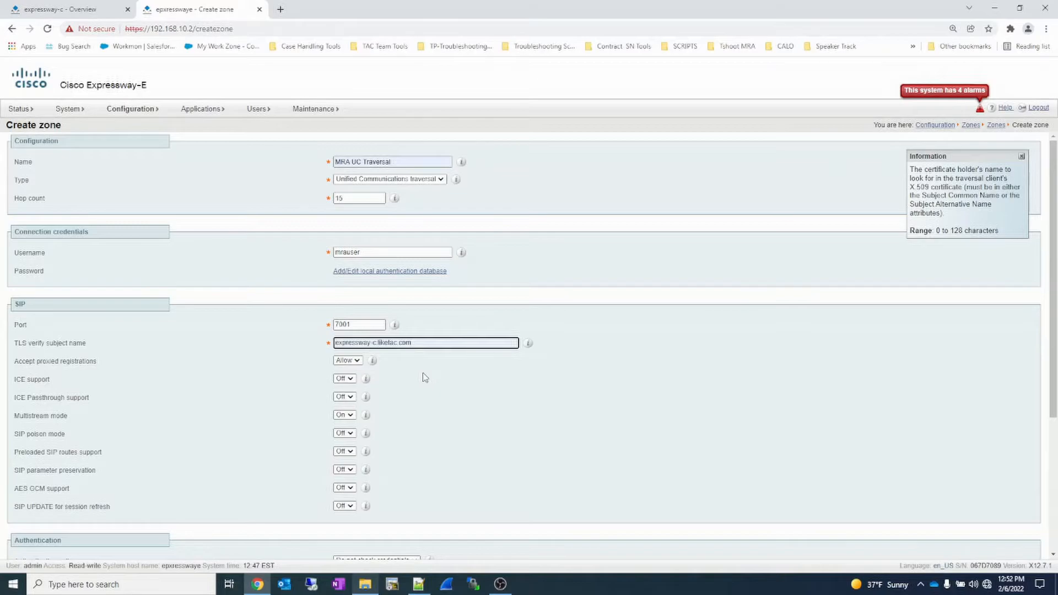
{"action": "left_click", "coordinate": [424, 377]}
{"action": "scroll", "coordinate": [424, 378], "scroll_direction": "down", "scroll_amount": 3}
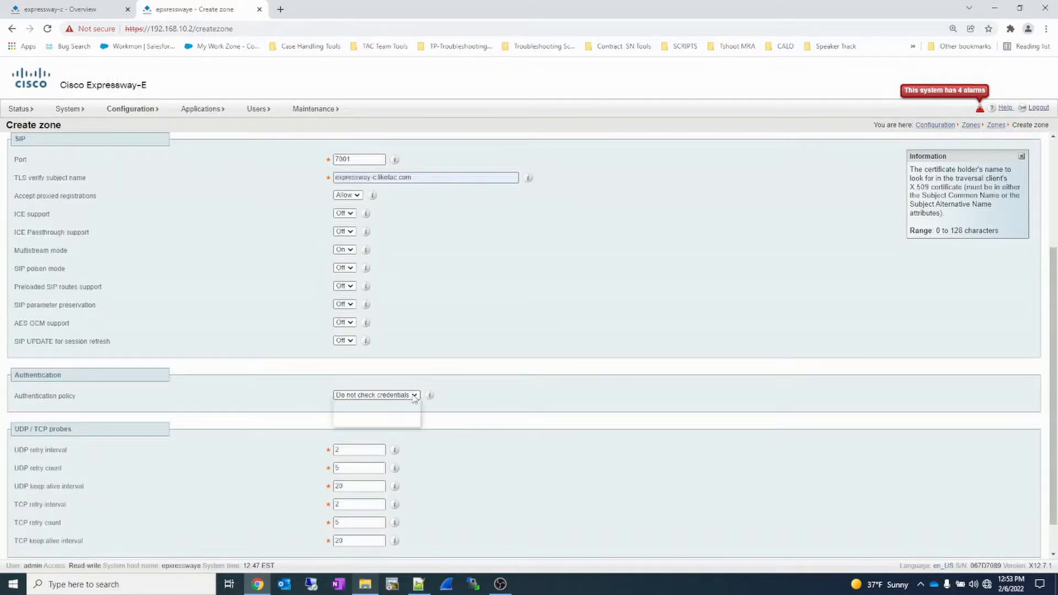
{"action": "left_click", "coordinate": [408, 395]}
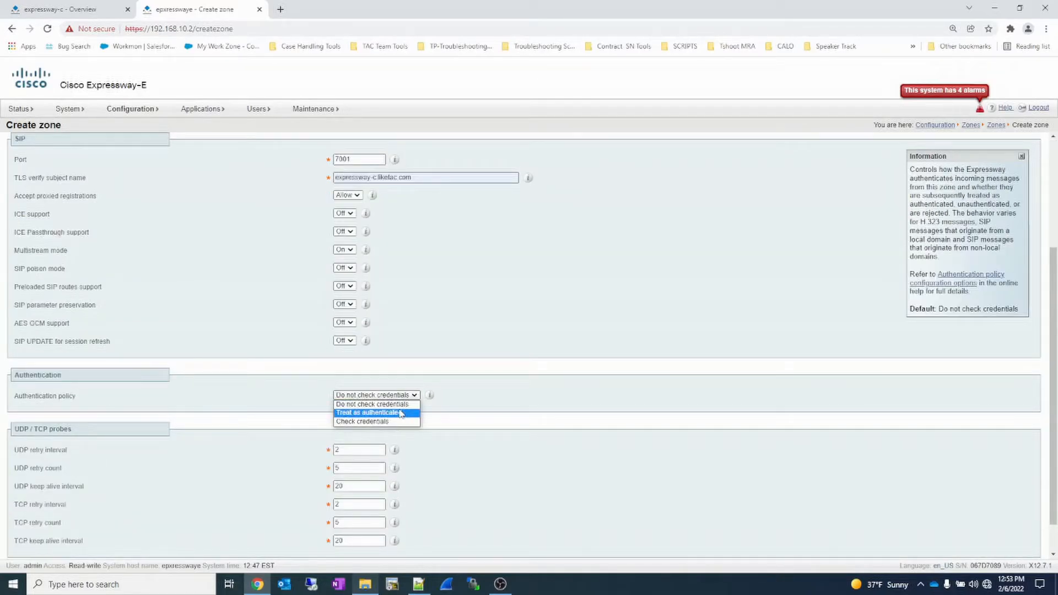
{"action": "left_click", "coordinate": [401, 413]}
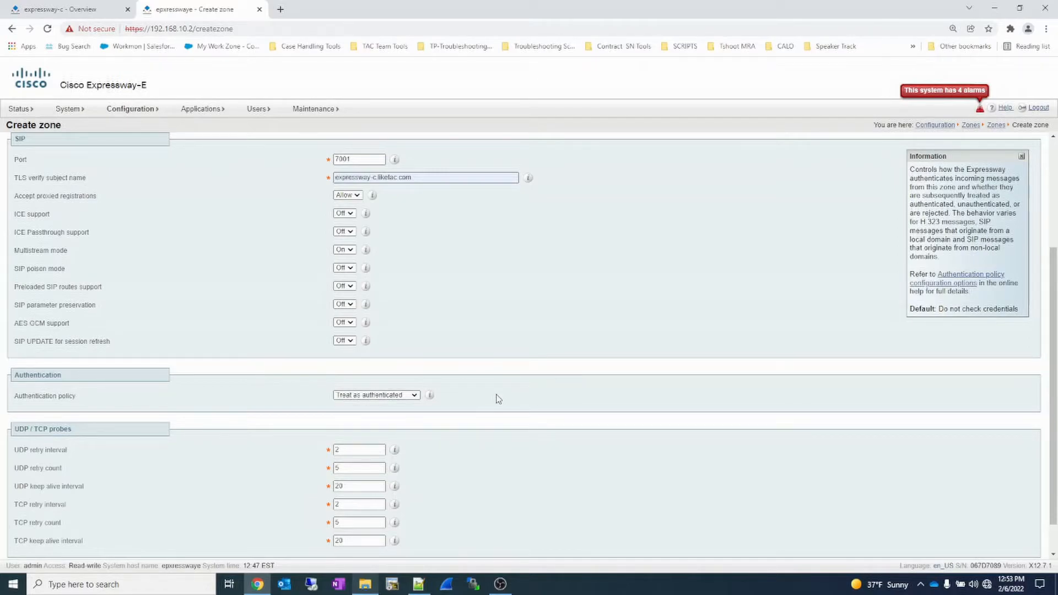
{"action": "scroll", "coordinate": [498, 399], "scroll_direction": "down", "scroll_amount": 1}
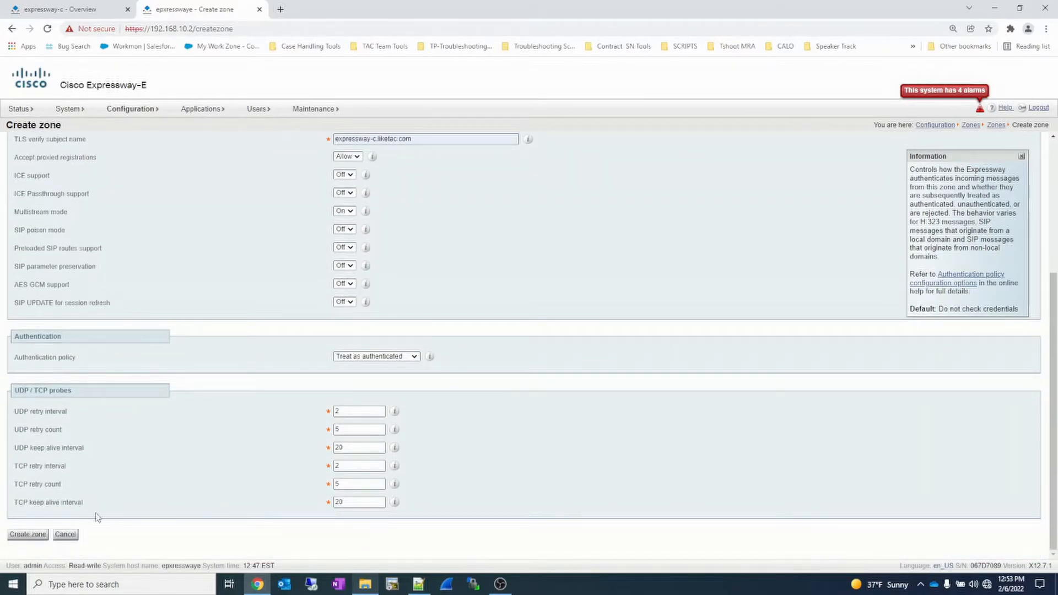
{"action": "left_click", "coordinate": [28, 534]}
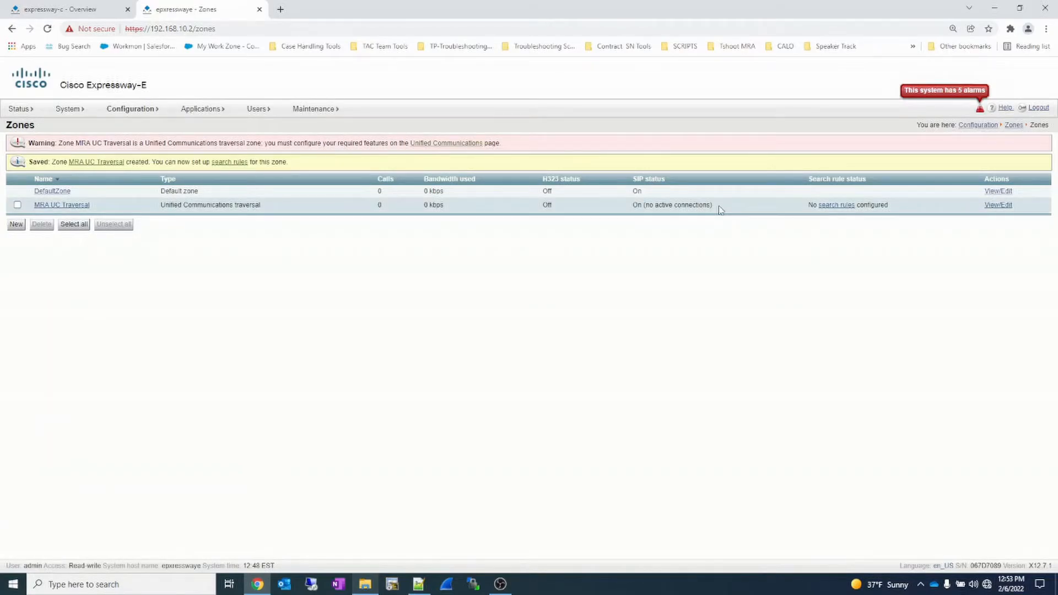
- Start a new zone on Expressway-C named MRA UC Traversal with type Unified Communications traversal
{"action": "left_click_drag", "start_coordinate": [711, 203], "coordinate": [633, 213]}
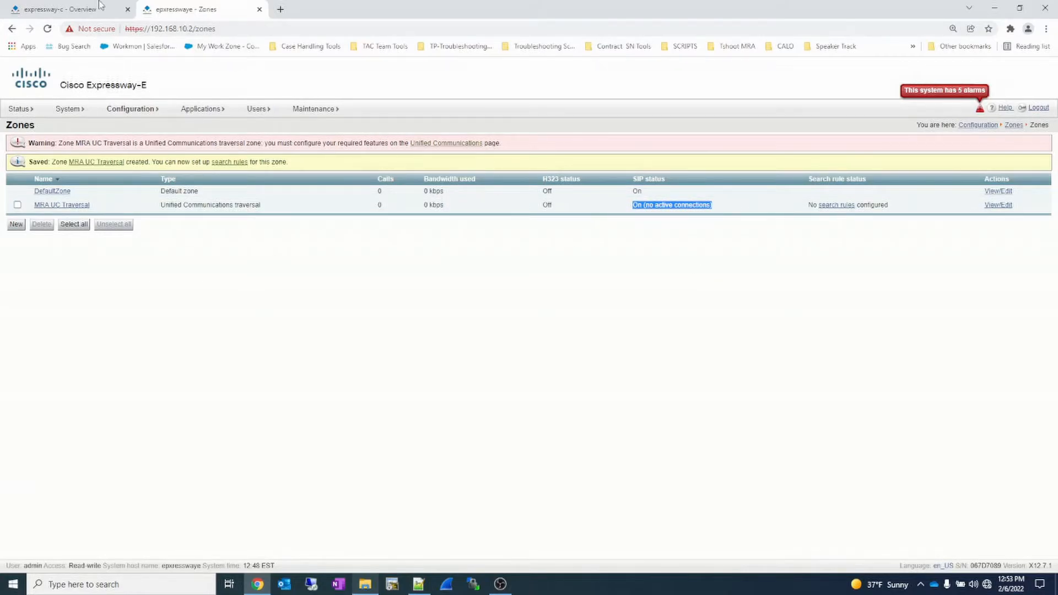
{"action": "left_click", "coordinate": [65, 10]}
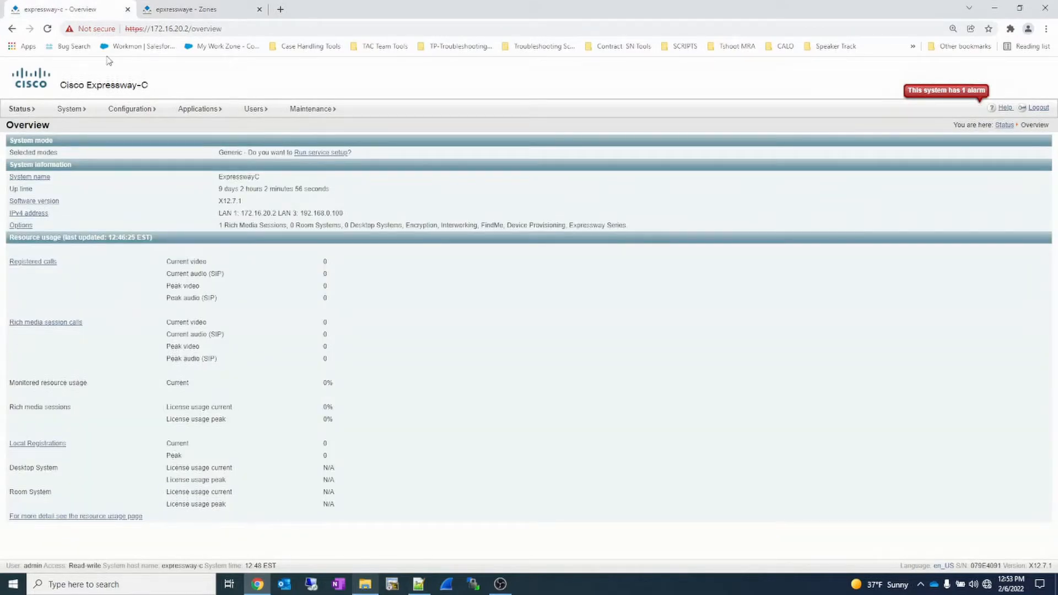
{"action": "mouse_move", "coordinate": [134, 110]}
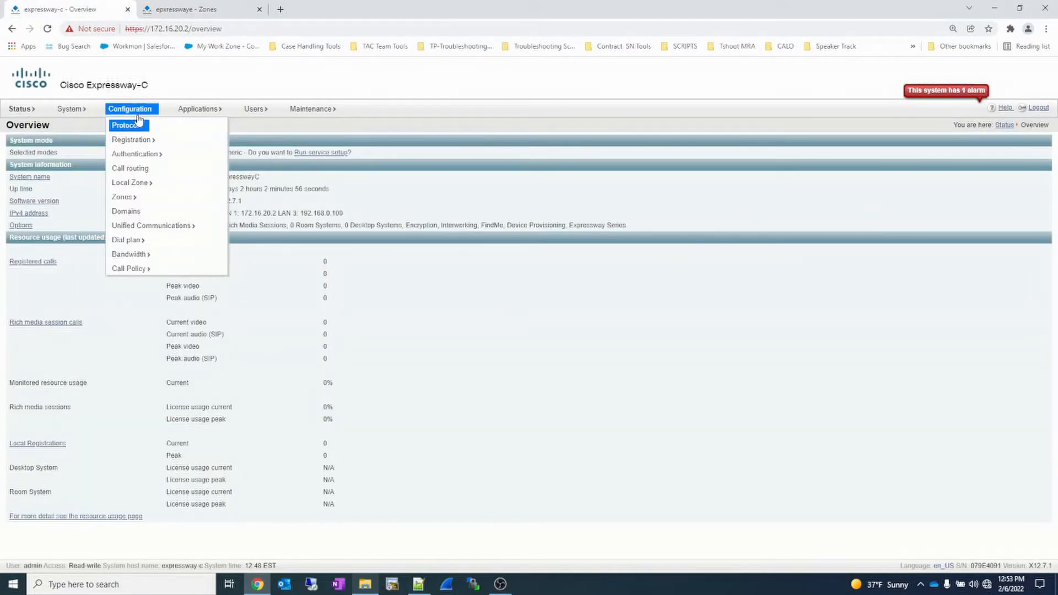
{"action": "mouse_move", "coordinate": [135, 197]}
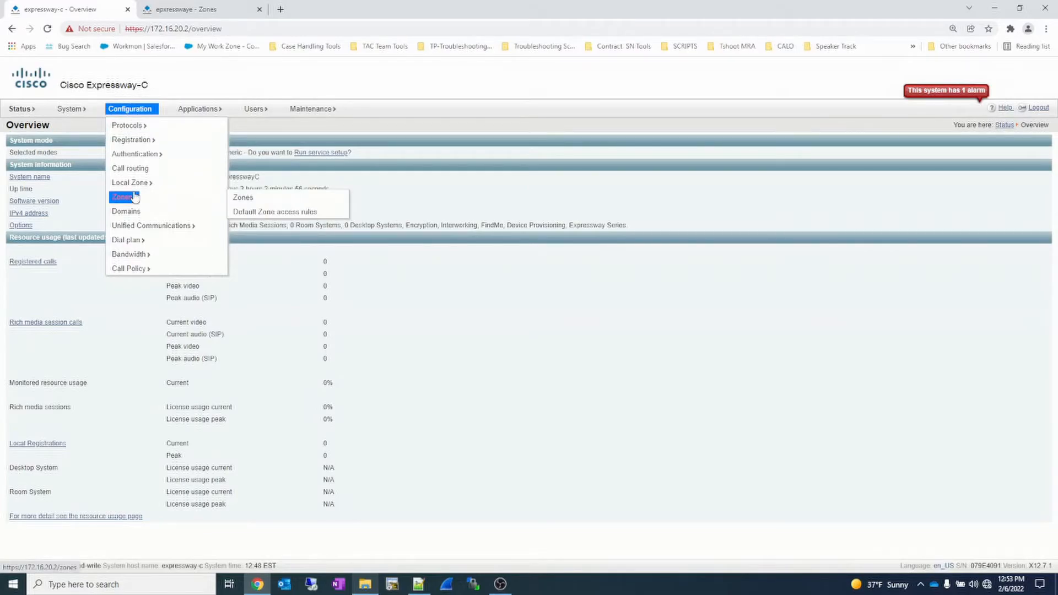
{"action": "left_click", "coordinate": [256, 198]}
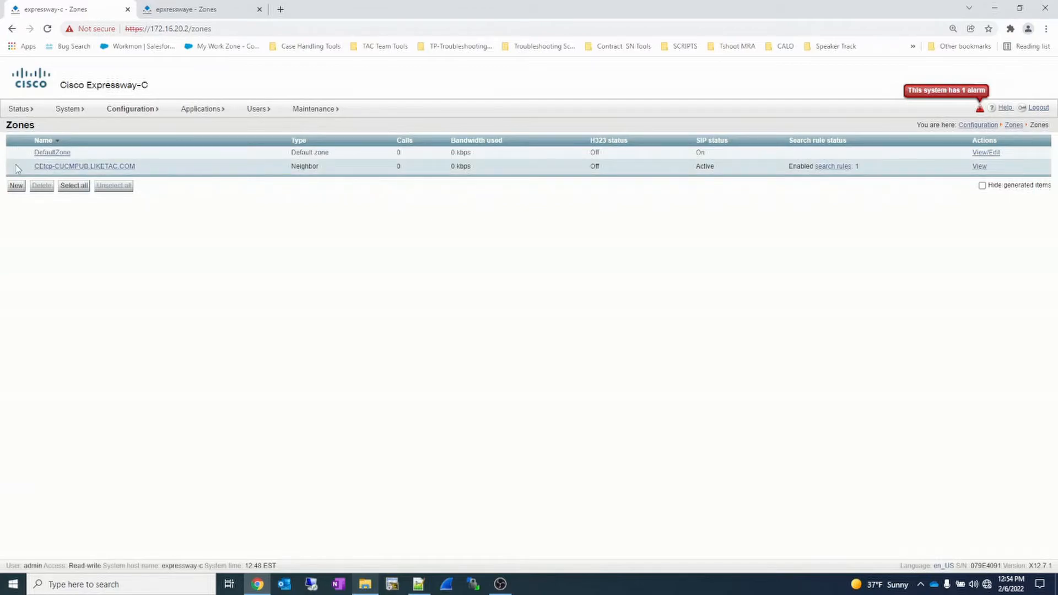
{"action": "left_click", "coordinate": [16, 187]}
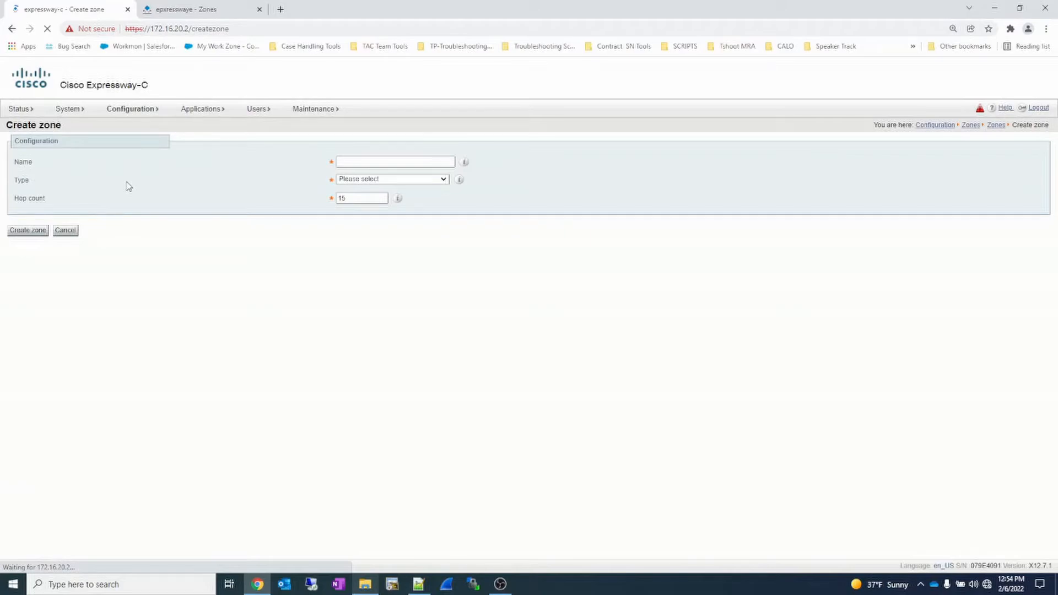
{"action": "left_click", "coordinate": [434, 161]}
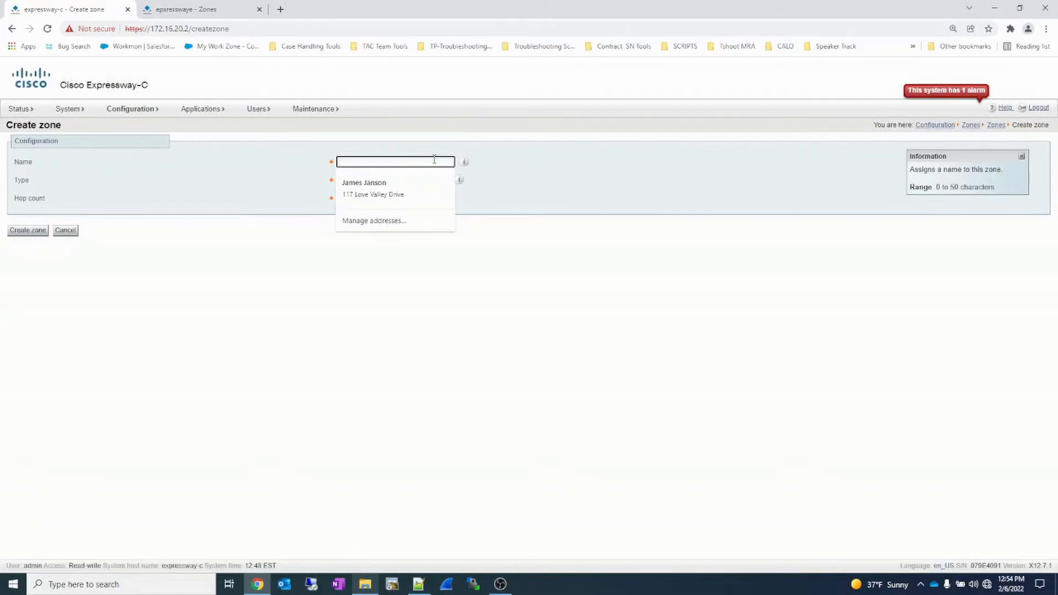
{"action": "type", "text": "mr"}
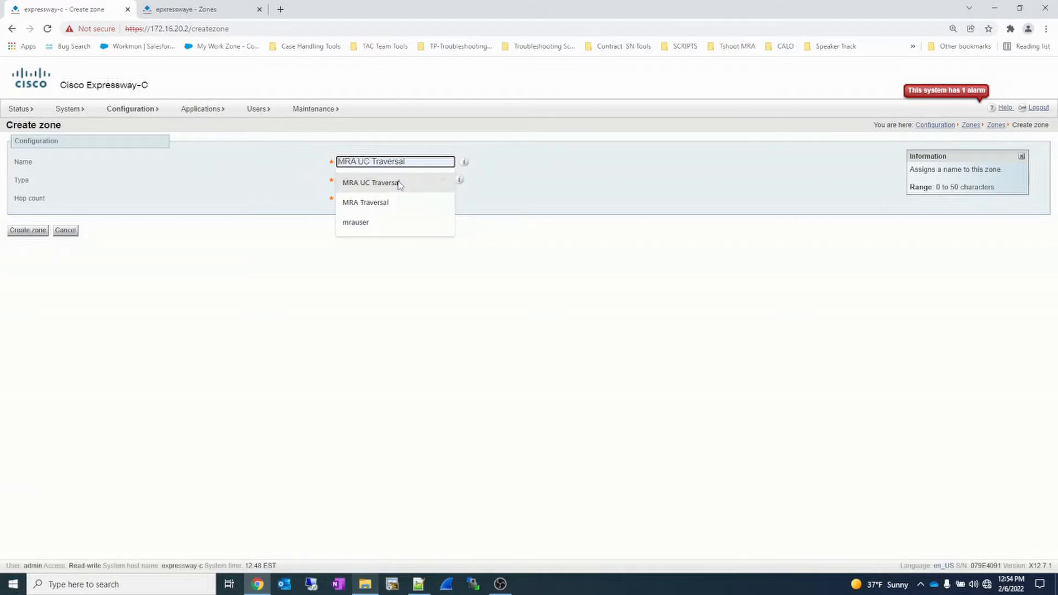
{"action": "left_click", "coordinate": [370, 182]}
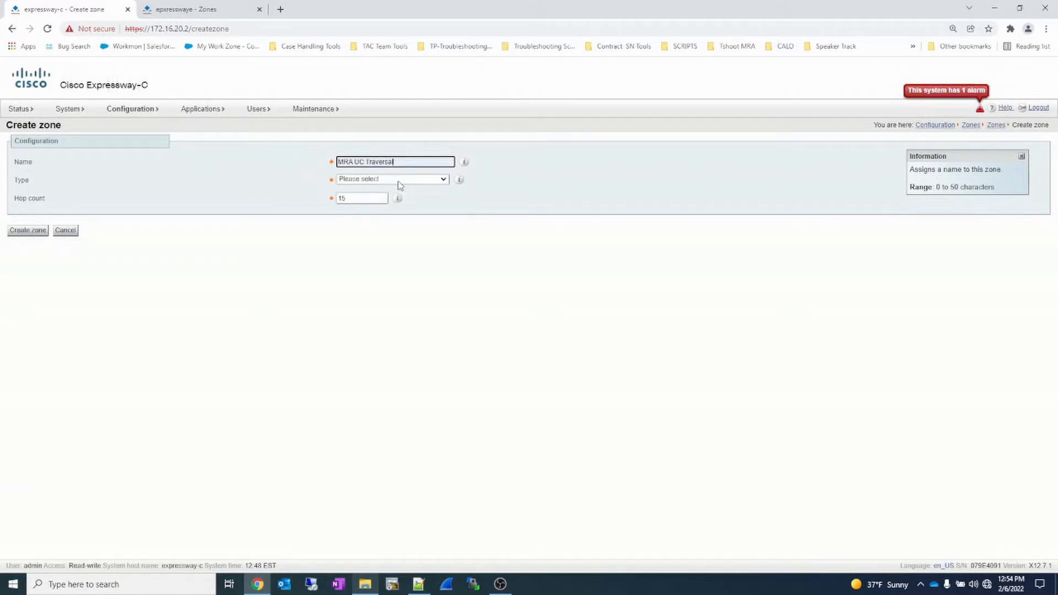
{"action": "left_click", "coordinate": [400, 181]}
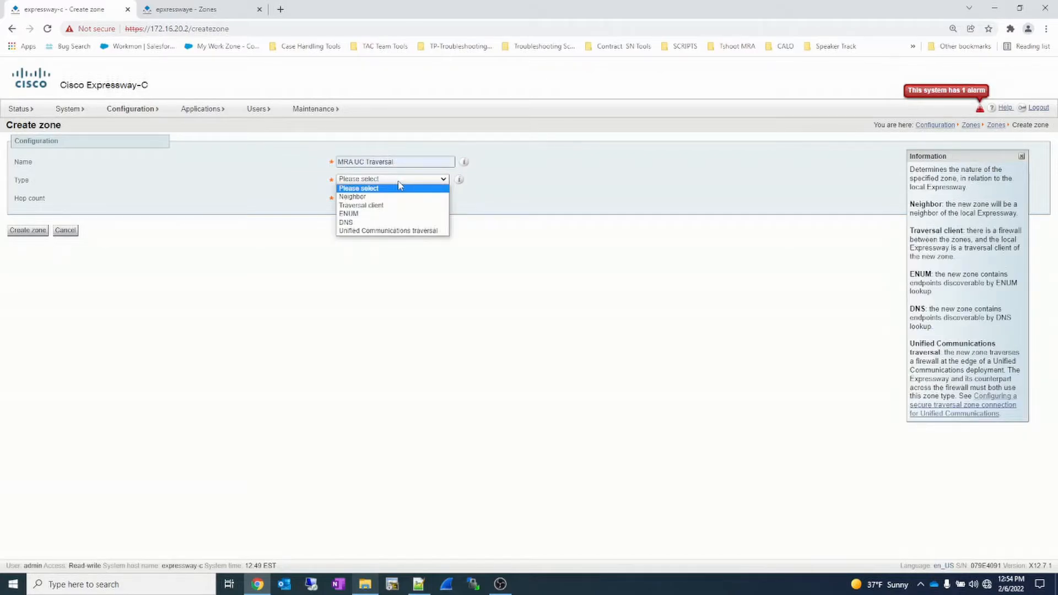
{"action": "left_click", "coordinate": [389, 231]}
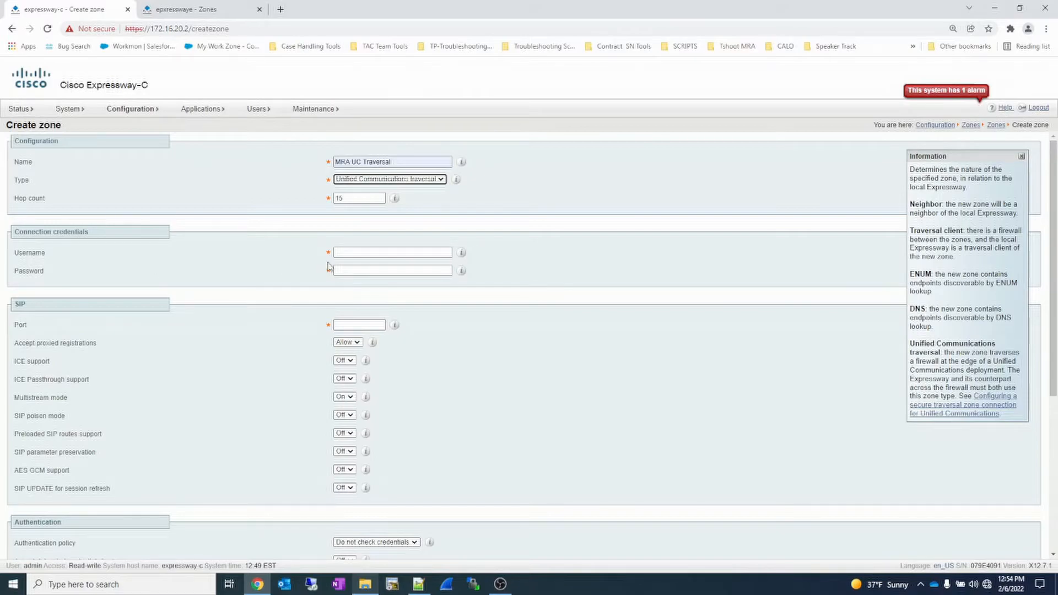
- Set the zone's connection username to mrauser, enter the matching password, and set the SIP port to 7001
{"action": "left_click", "coordinate": [347, 251]}
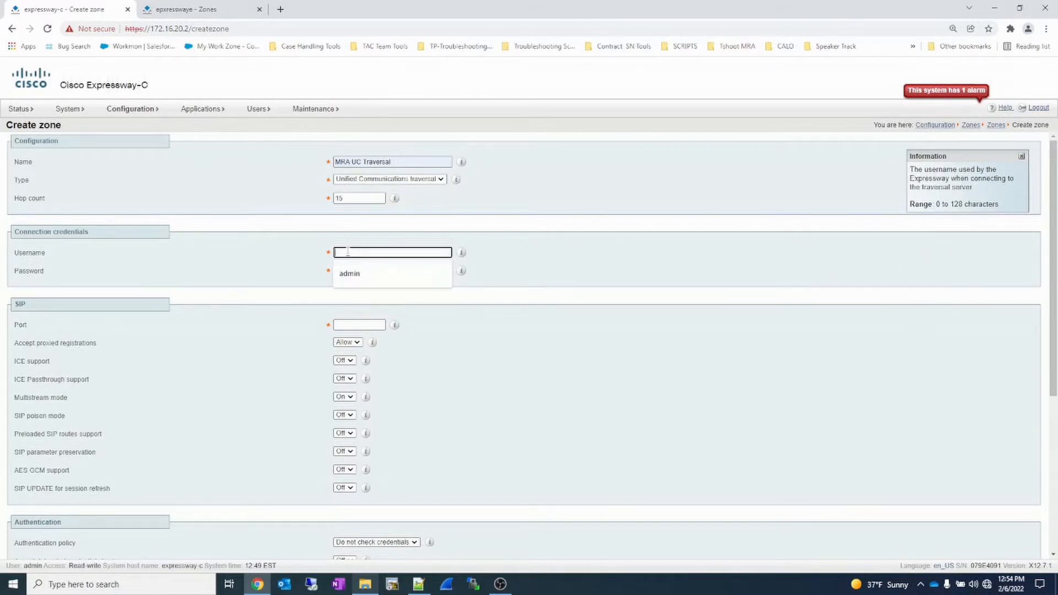
{"action": "type", "text": "mrauser"}
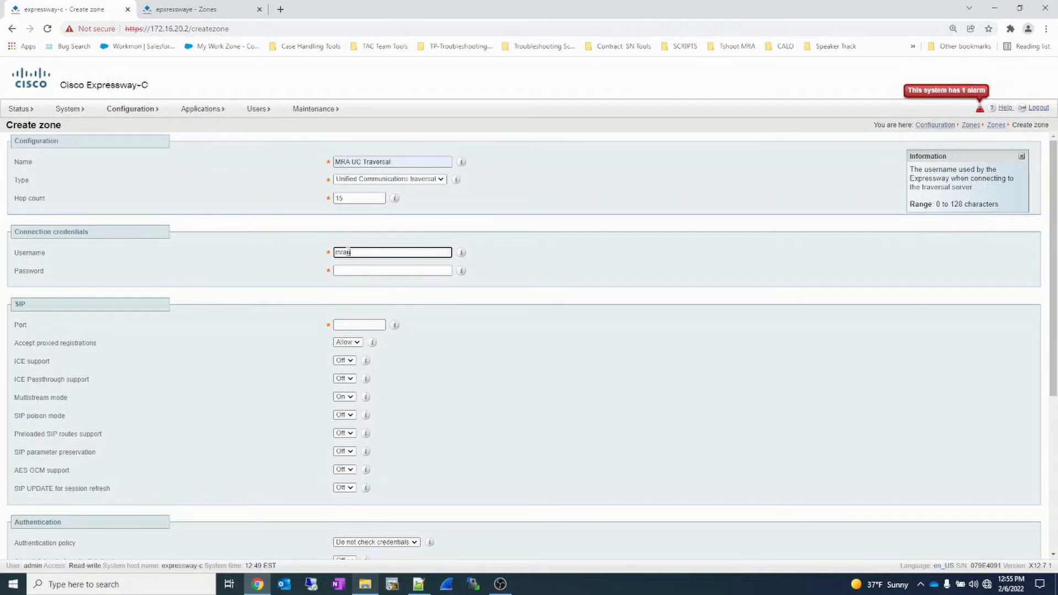
{"action": "left_click", "coordinate": [350, 270]}
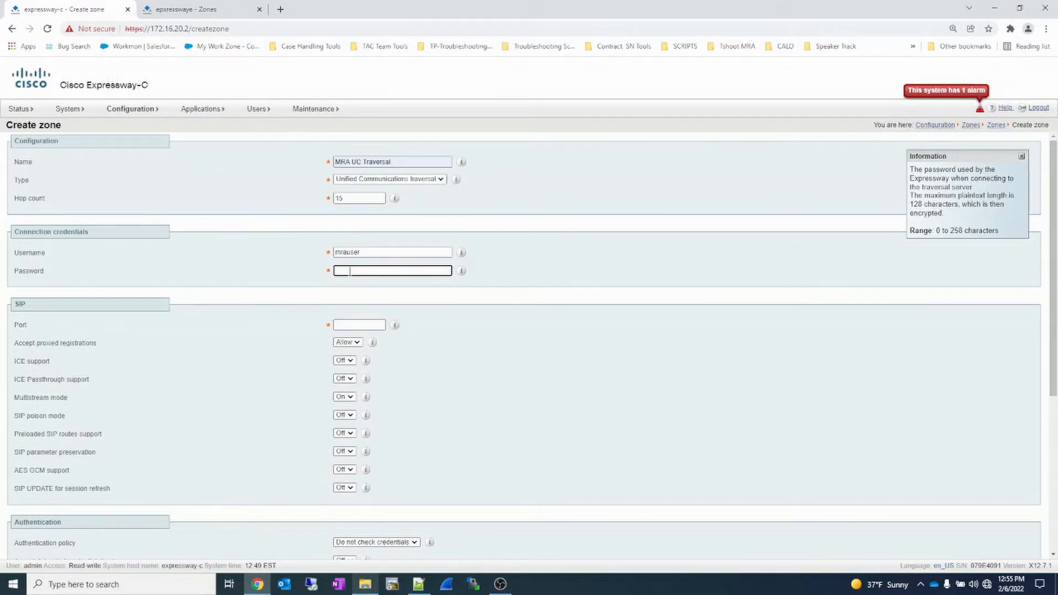
{"action": "type", "text": "••••"}
{"action": "key", "text": "ctrl+a"}
{"action": "left_click", "coordinate": [350, 327]}
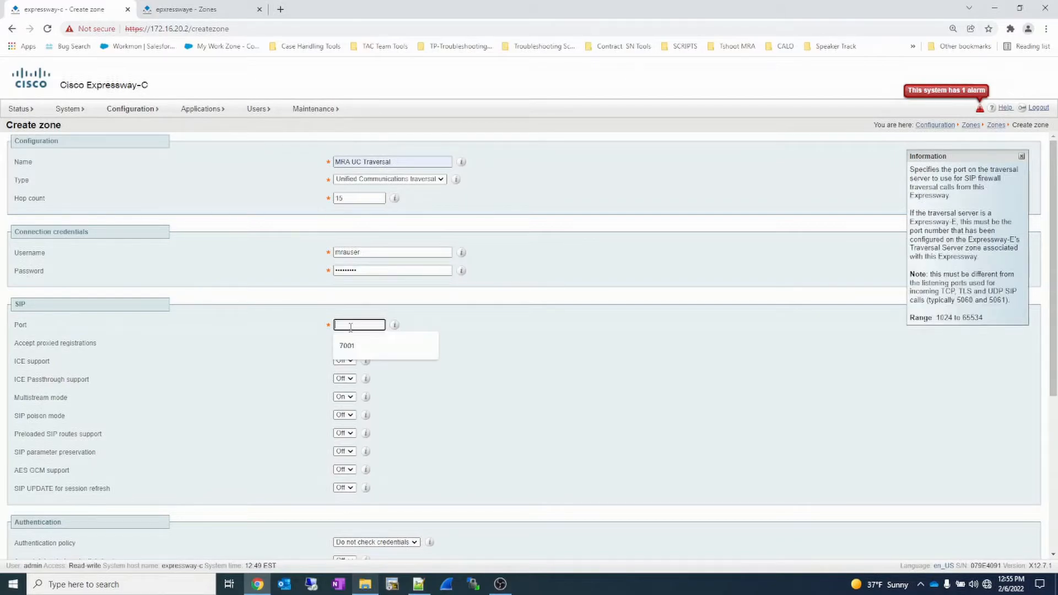
{"action": "left_click", "coordinate": [351, 346]}
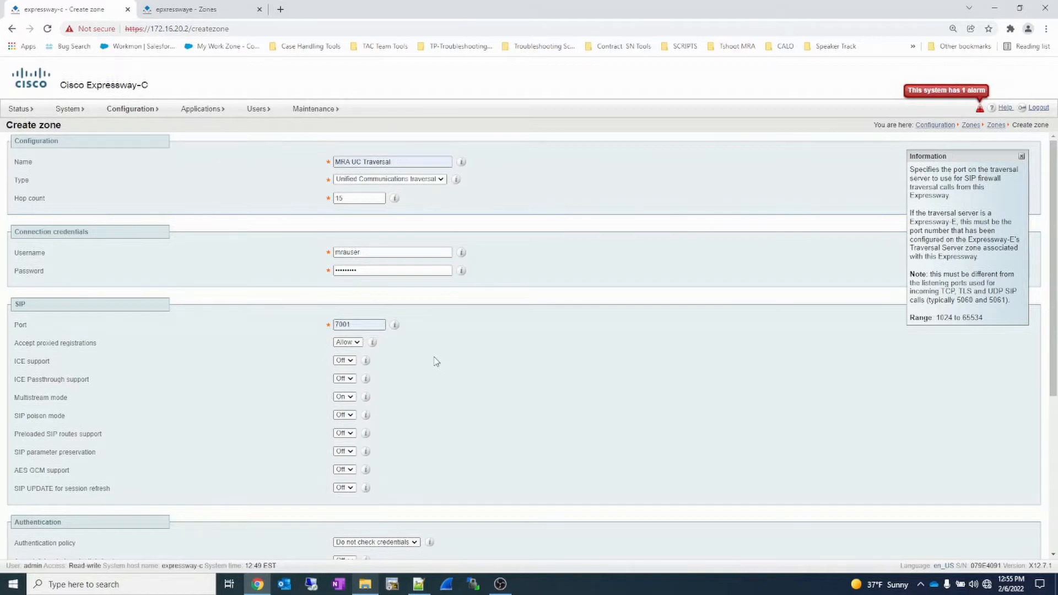
- Set the authentication policy to Treat as authenticated and the Peer 1 address to expresswaye.liketac.com, and create the zone
{"action": "scroll", "coordinate": [436, 361], "scroll_direction": "down", "scroll_amount": 3}
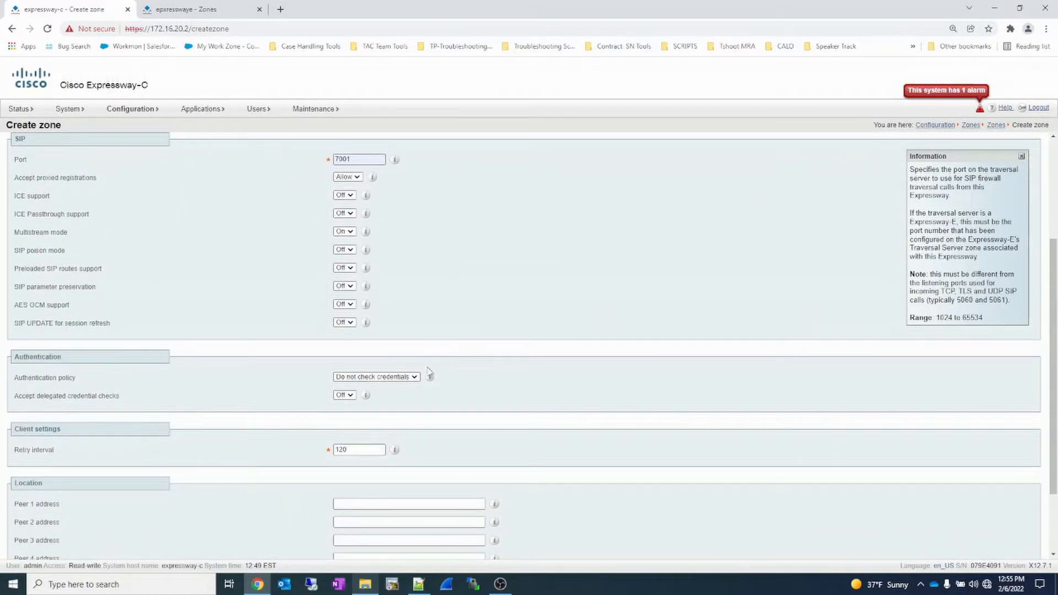
{"action": "left_click", "coordinate": [417, 378]}
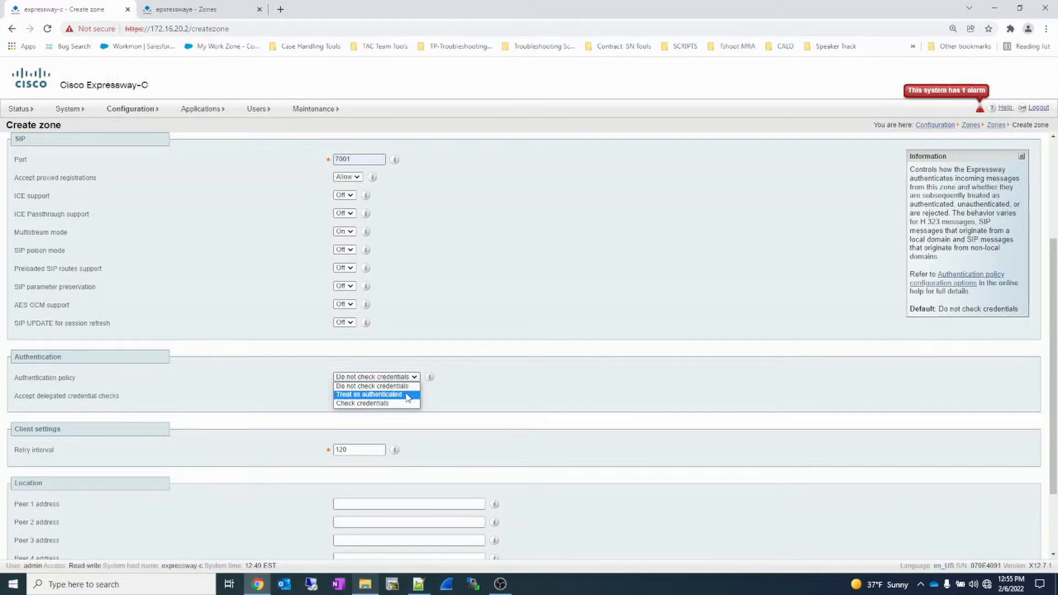
{"action": "left_click", "coordinate": [407, 394]}
{"action": "scroll", "coordinate": [477, 403], "scroll_direction": "down", "scroll_amount": 2}
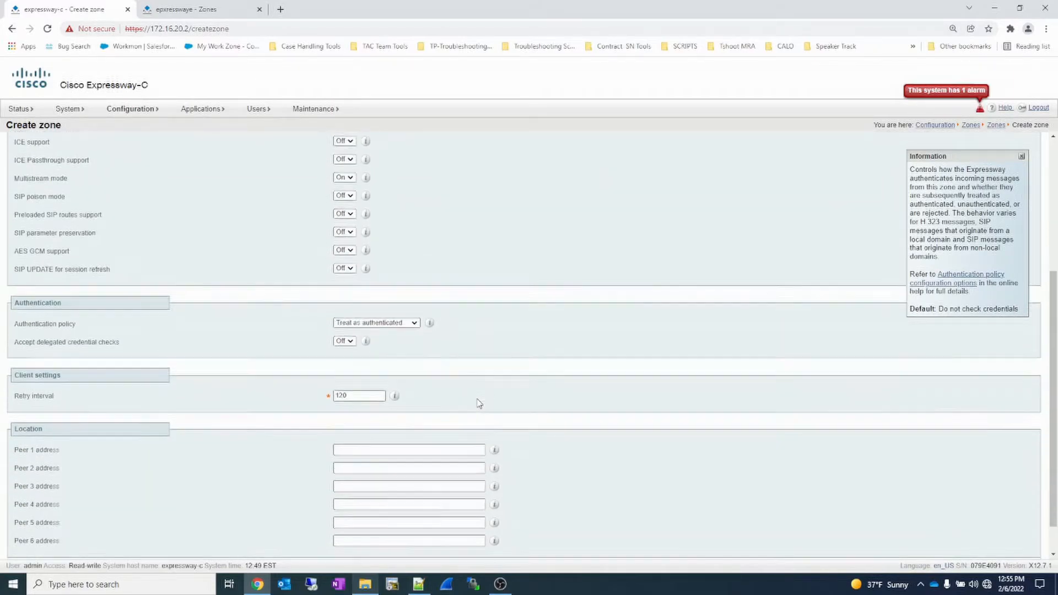
{"action": "left_click", "coordinate": [453, 411]}
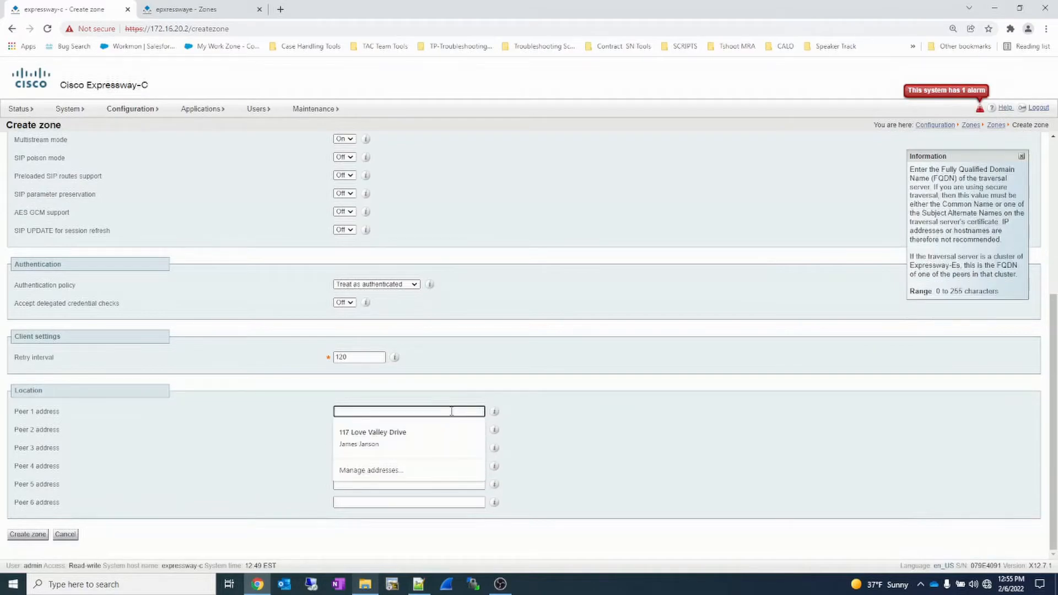
{"action": "type", "text": "expresswaye.liketac.com"}
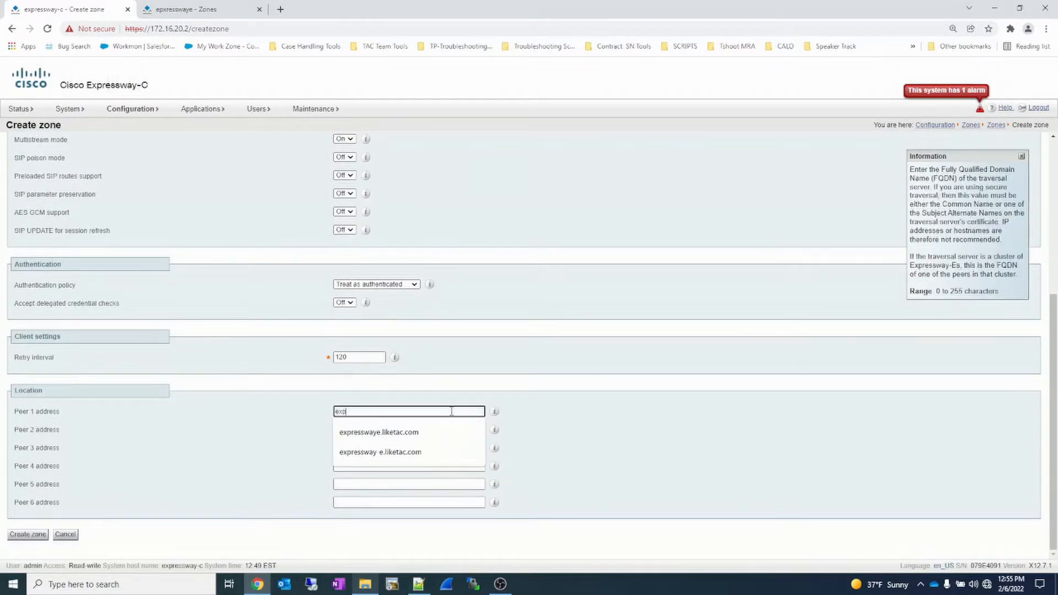
{"action": "left_click", "coordinate": [425, 431]}
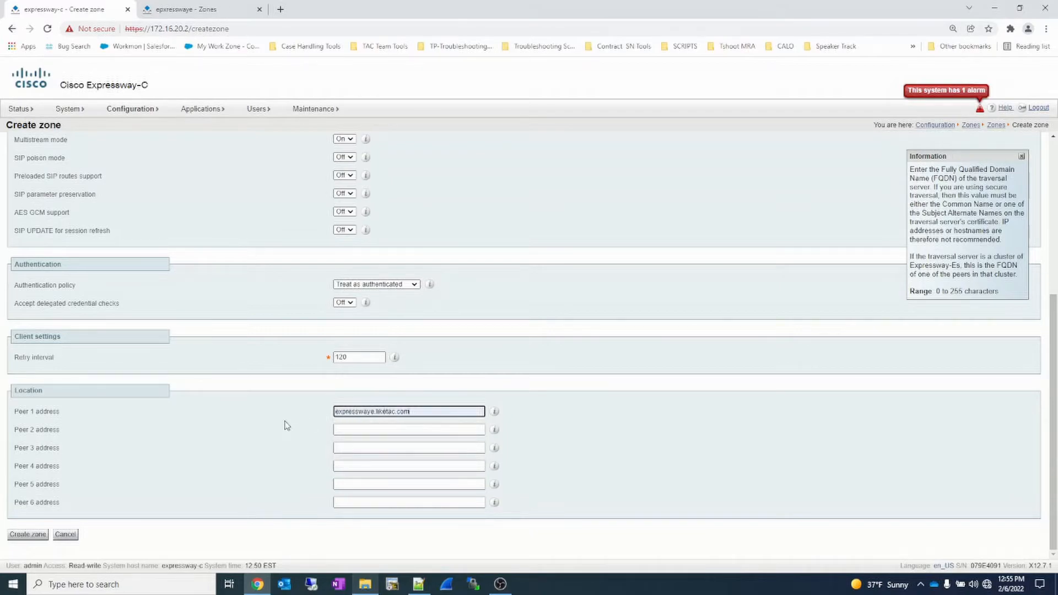
{"action": "left_click", "coordinate": [39, 536]}
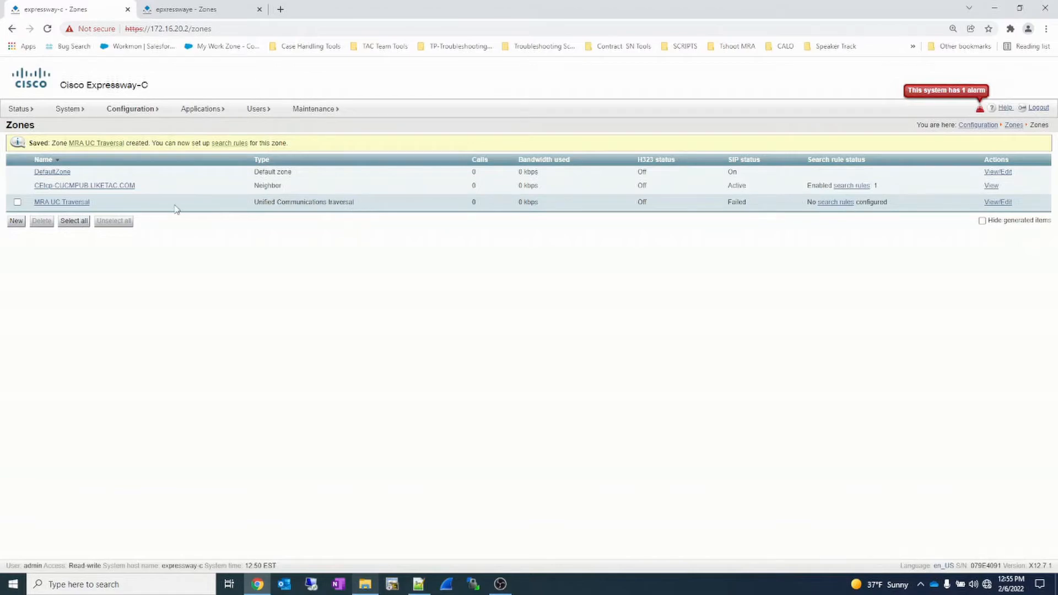
- Open the MRA UC Traversal zone on Expressway-C and examine the connection status of its Peer 1 address
{"action": "left_click", "coordinate": [79, 208]}
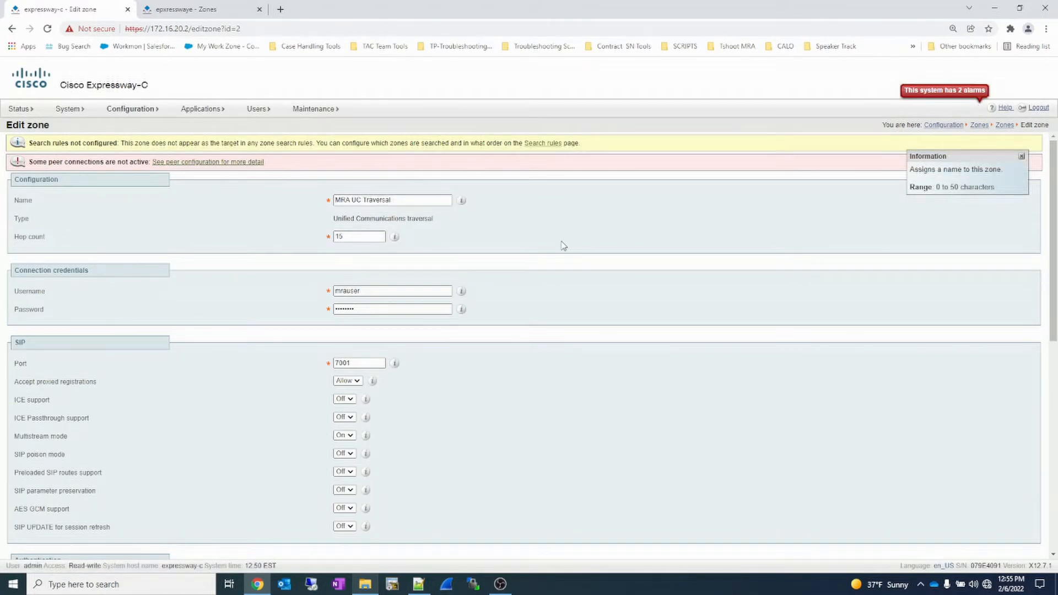
{"action": "scroll", "coordinate": [563, 246], "scroll_direction": "down", "scroll_amount": 2}
{"action": "scroll", "coordinate": [563, 246], "scroll_direction": "down", "scroll_amount": 4}
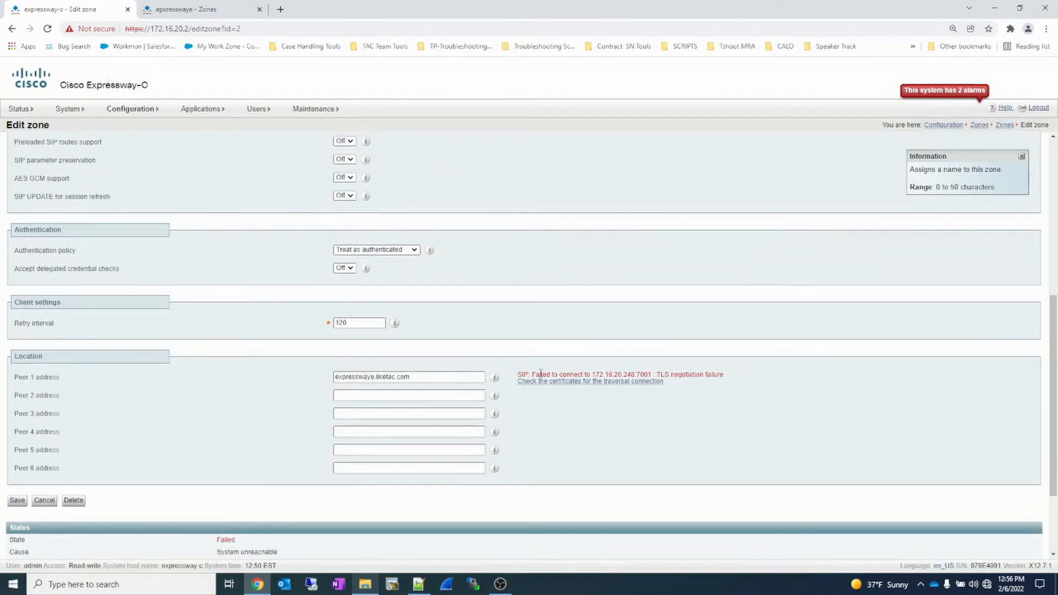
{"action": "left_click_drag", "start_coordinate": [419, 376], "coordinate": [331, 373]}
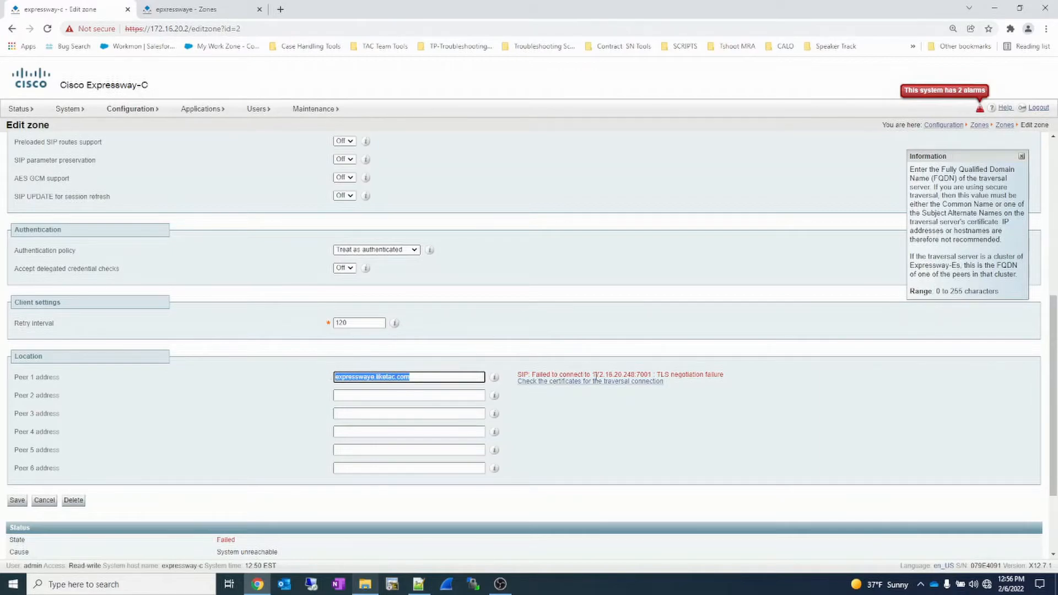
{"action": "left_click_drag", "start_coordinate": [593, 377], "coordinate": [638, 377]}
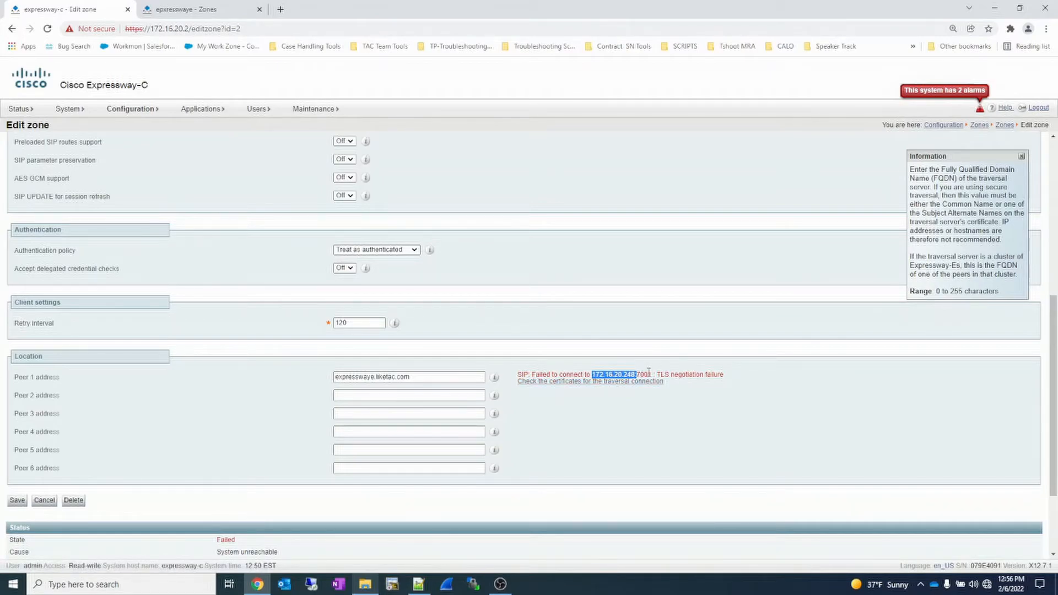
{"action": "double_click", "coordinate": [646, 374]}
- Check the traversal certificates against expresswaye.liketac.com, using expressway-c.liketac.com as the TLS verify name of this Expressway-C
{"action": "left_click", "coordinate": [638, 384]}
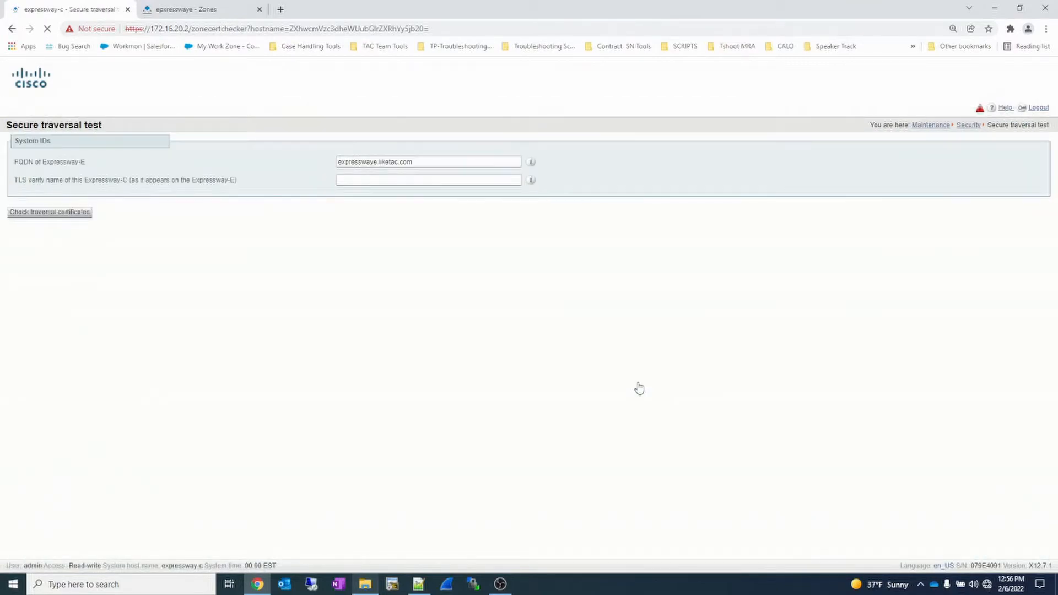
{"action": "left_click", "coordinate": [357, 180]}
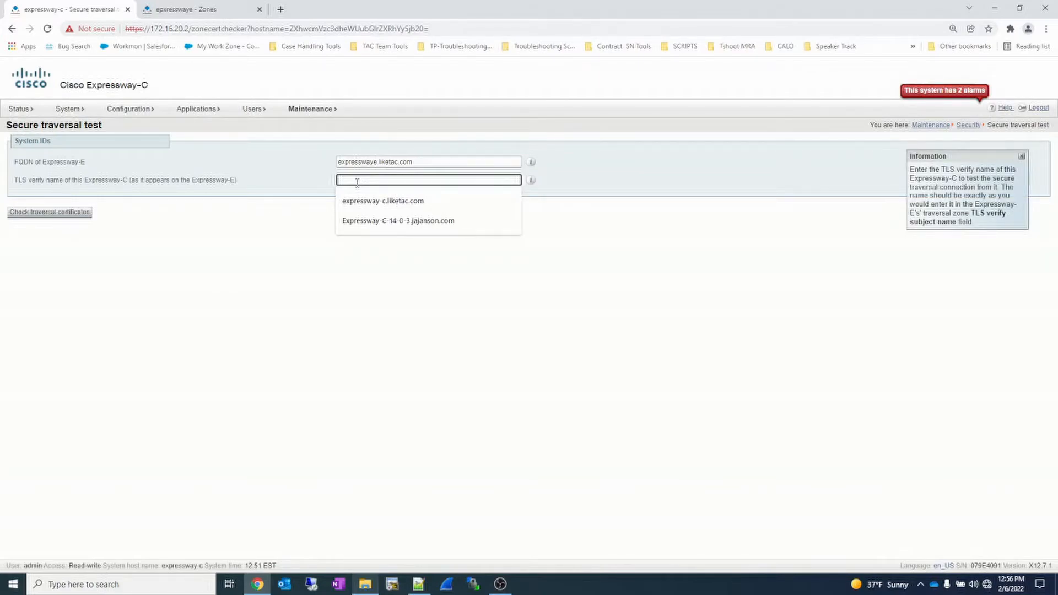
{"action": "left_click", "coordinate": [362, 202]}
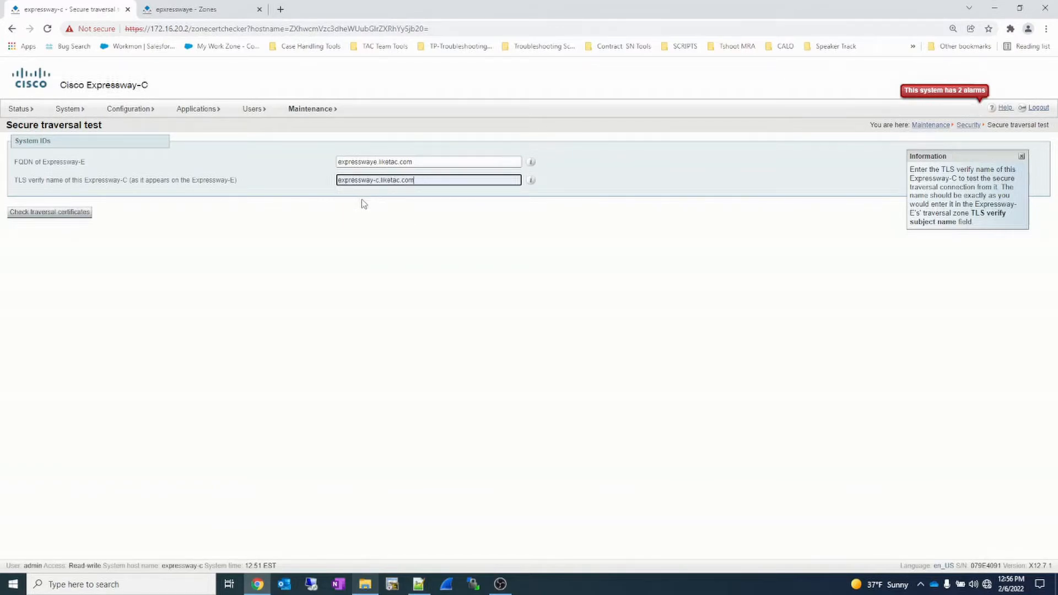
{"action": "left_click", "coordinate": [65, 215]}
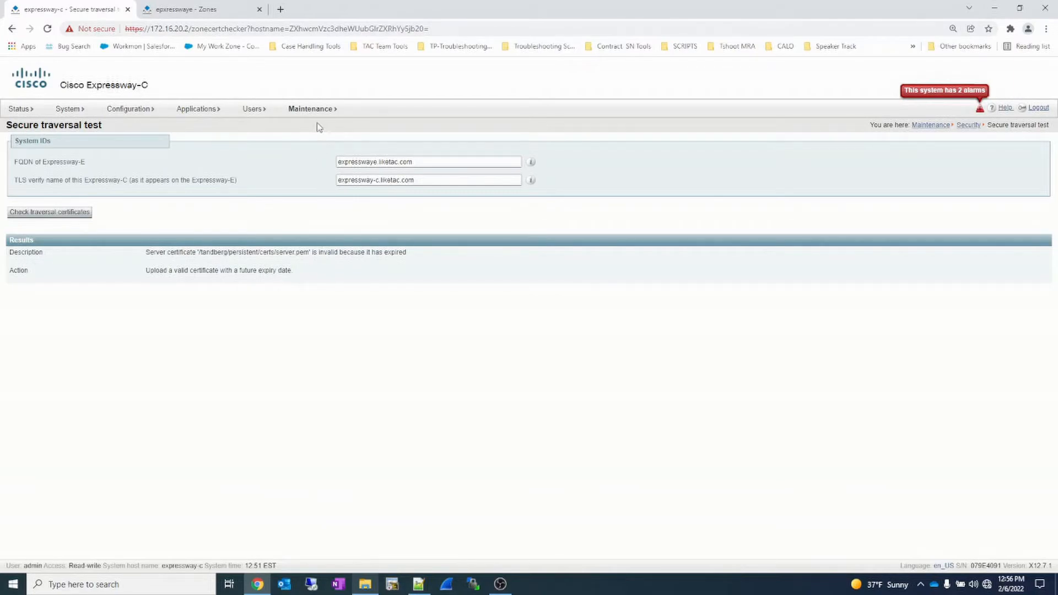
- Open the Expressway-C server certificate page and check the loaded certificate's expiry date and issuer
{"action": "mouse_move", "coordinate": [311, 109]}
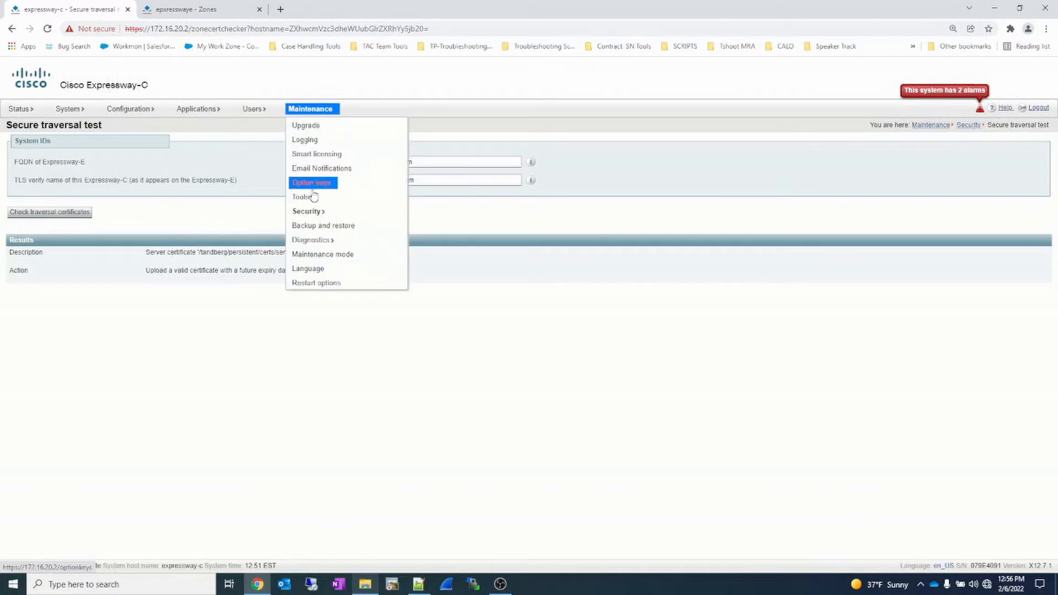
{"action": "mouse_move", "coordinate": [313, 213]}
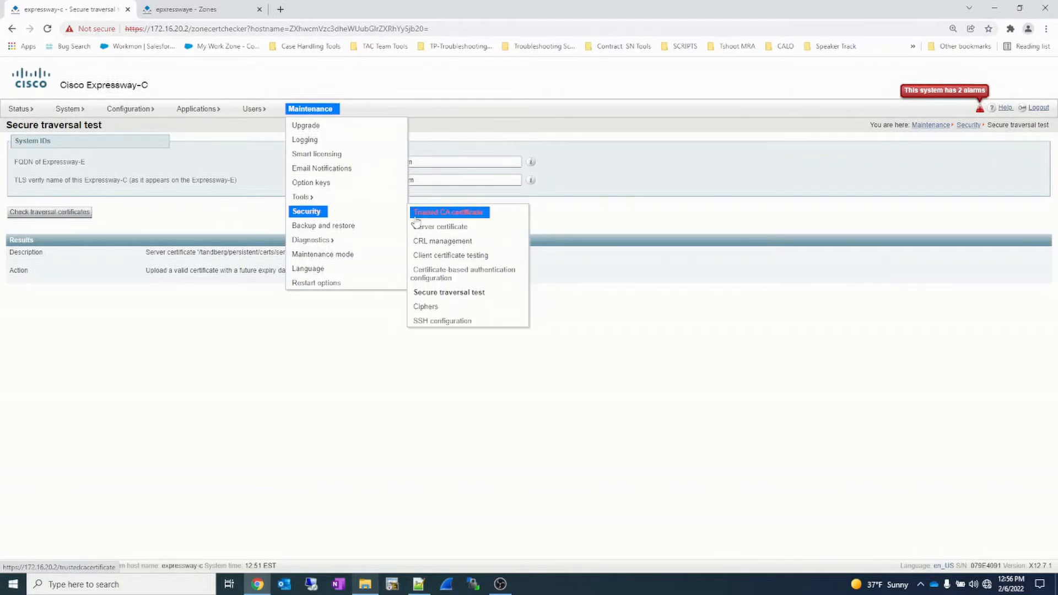
{"action": "left_click", "coordinate": [439, 227]}
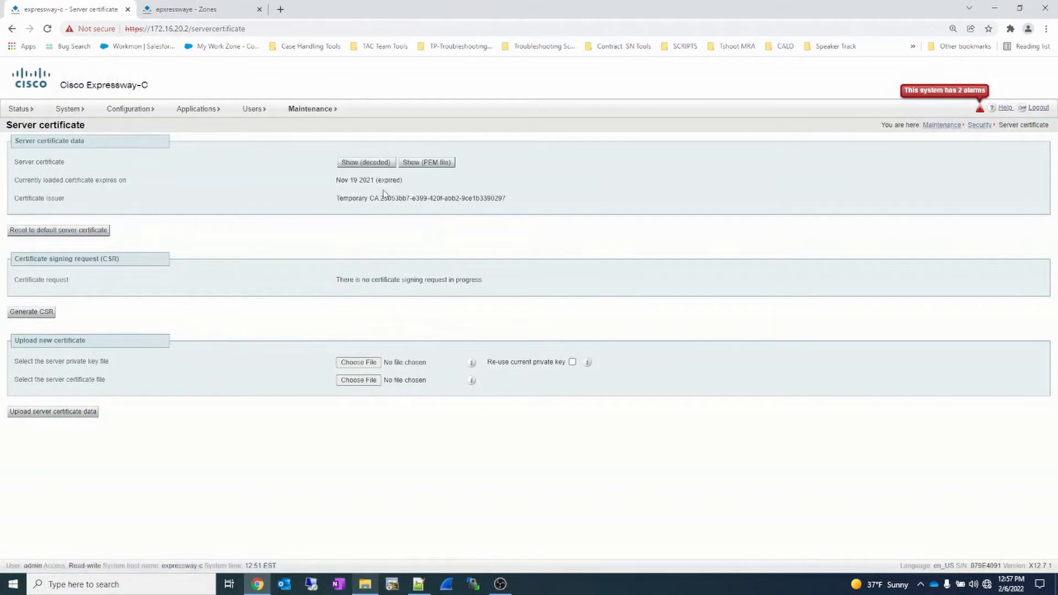
{"action": "left_click_drag", "start_coordinate": [328, 201], "coordinate": [520, 203]}
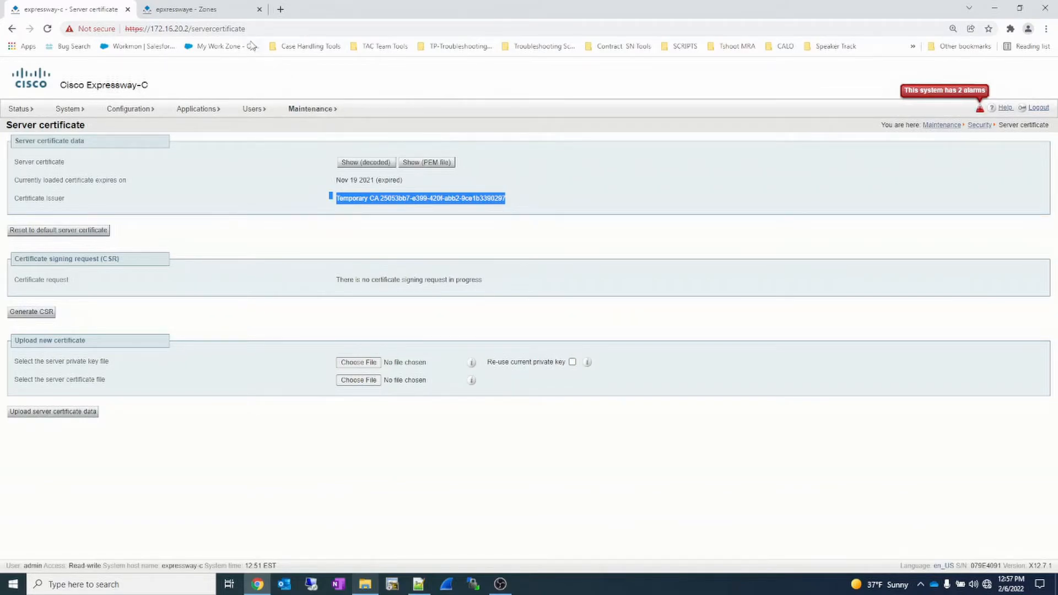
- Open the Expressway-E server certificate page and check the loaded certificate's expiry date and issuer
{"action": "left_click", "coordinate": [216, 15]}
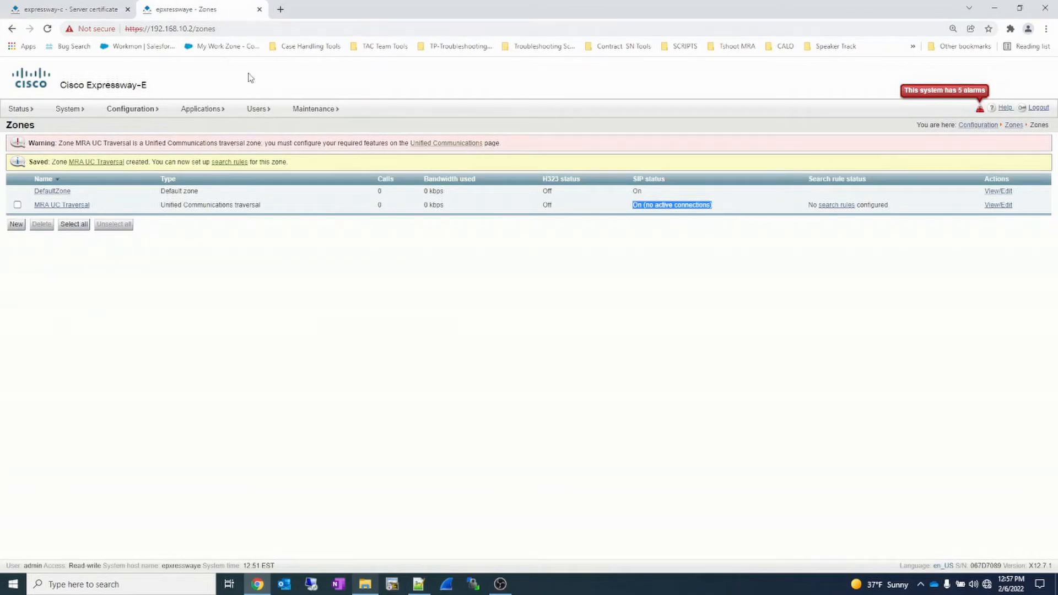
{"action": "mouse_move", "coordinate": [311, 110]}
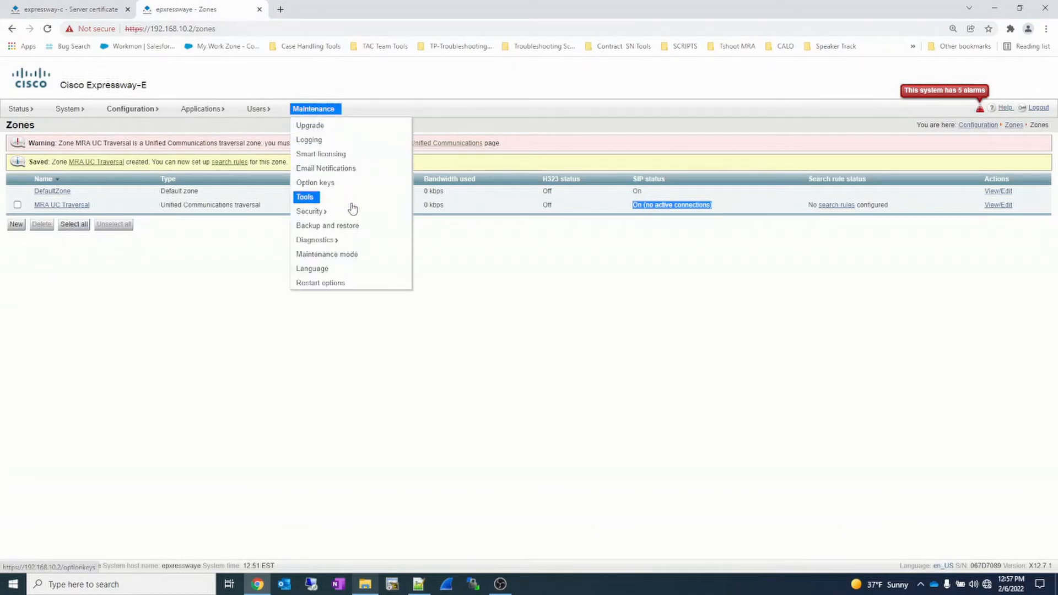
{"action": "mouse_move", "coordinate": [352, 211]}
{"action": "left_click", "coordinate": [431, 226]}
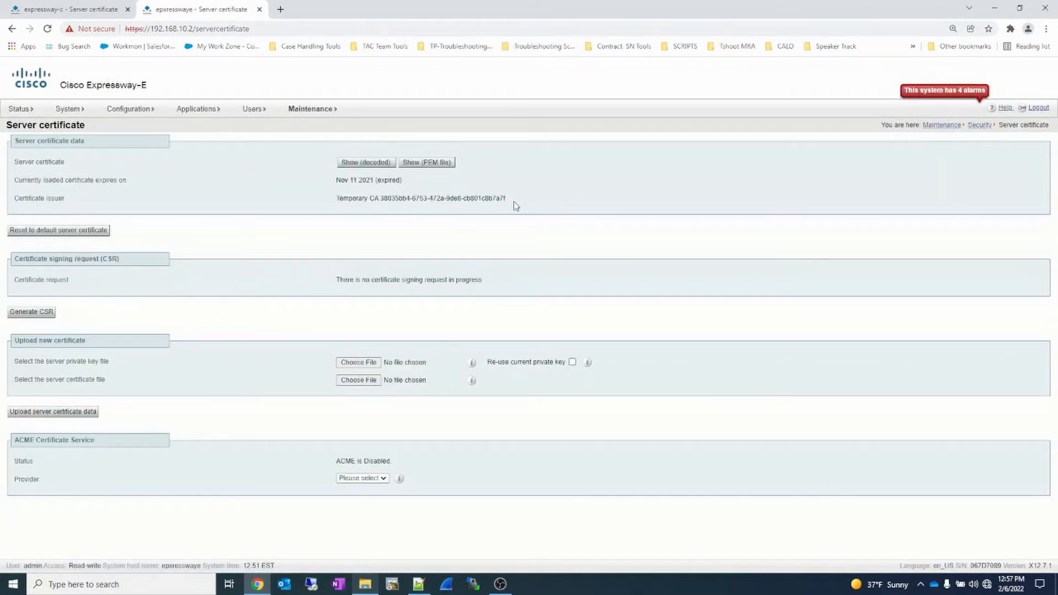
- Stop diagnostic logging on Expressway-C, then collect and download its log archive
{"action": "left_click", "coordinate": [65, 9]}
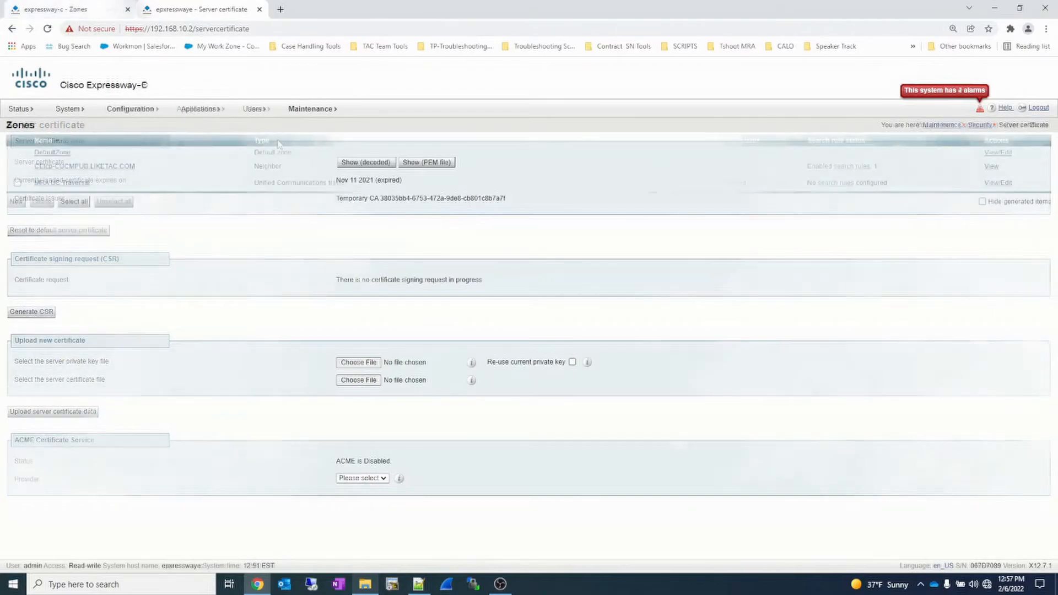
{"action": "mouse_move", "coordinate": [304, 113]}
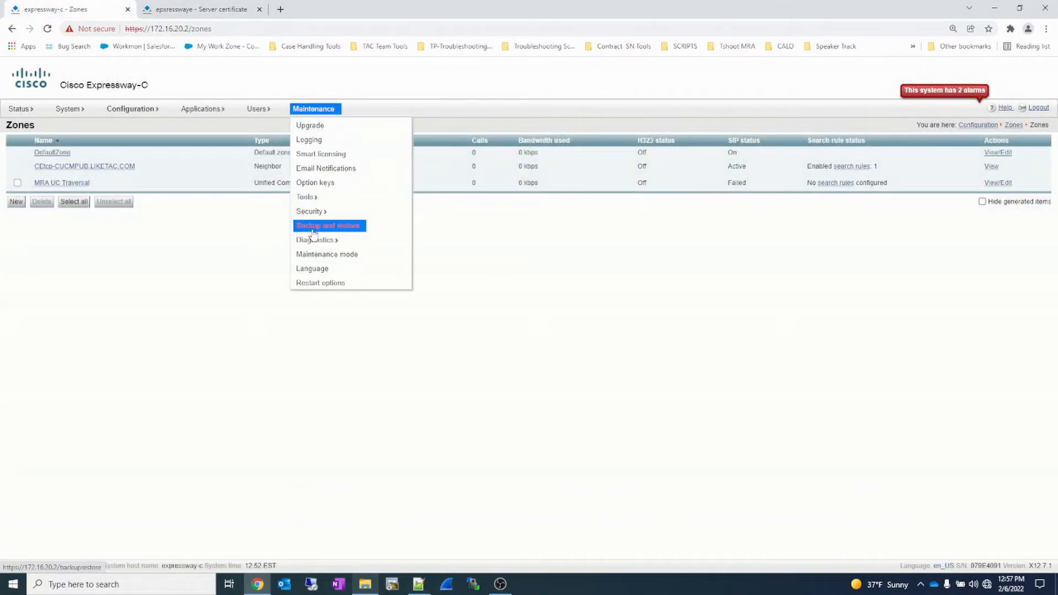
{"action": "mouse_move", "coordinate": [346, 243]}
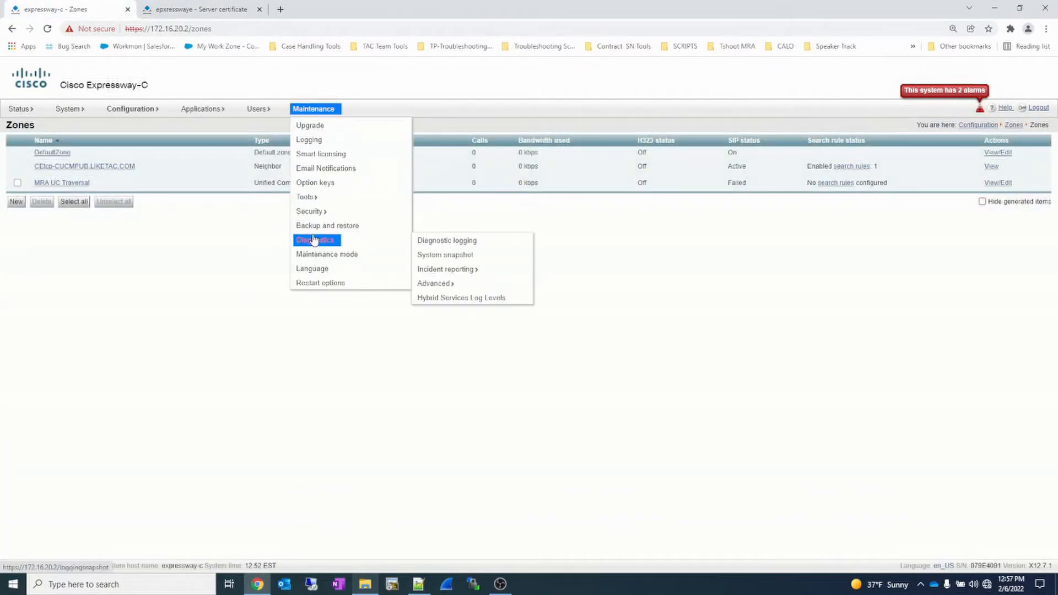
{"action": "left_click", "coordinate": [421, 242]}
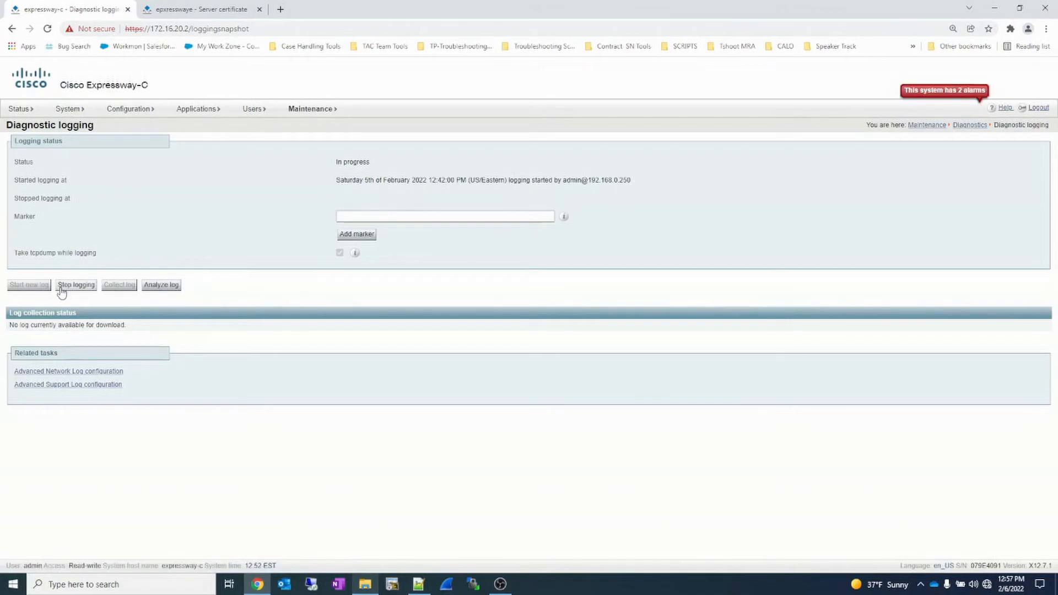
{"action": "left_click", "coordinate": [64, 287]}
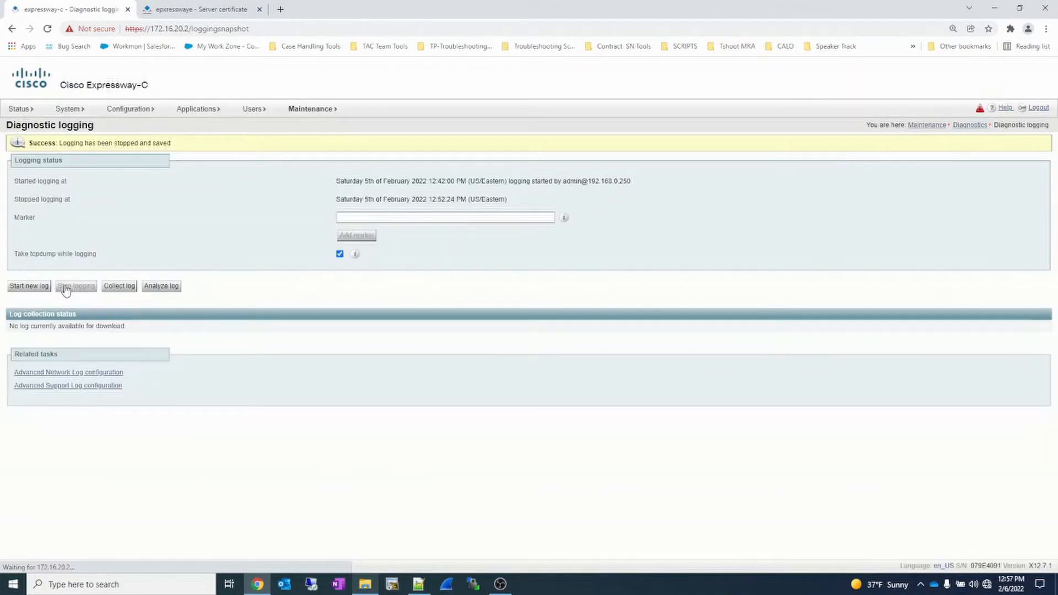
{"action": "left_click", "coordinate": [125, 289]}
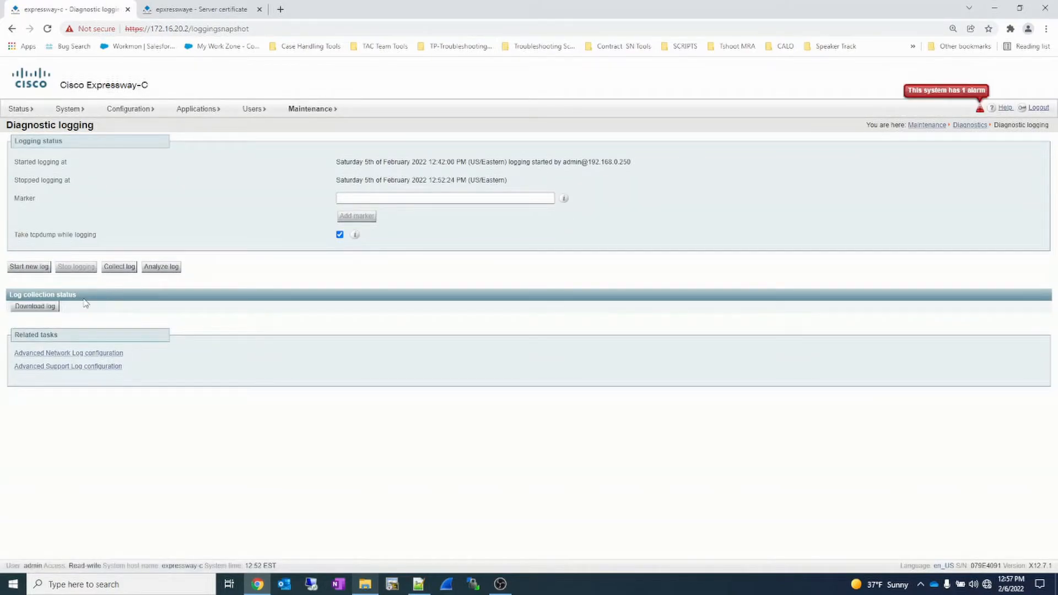
{"action": "left_click", "coordinate": [44, 307]}
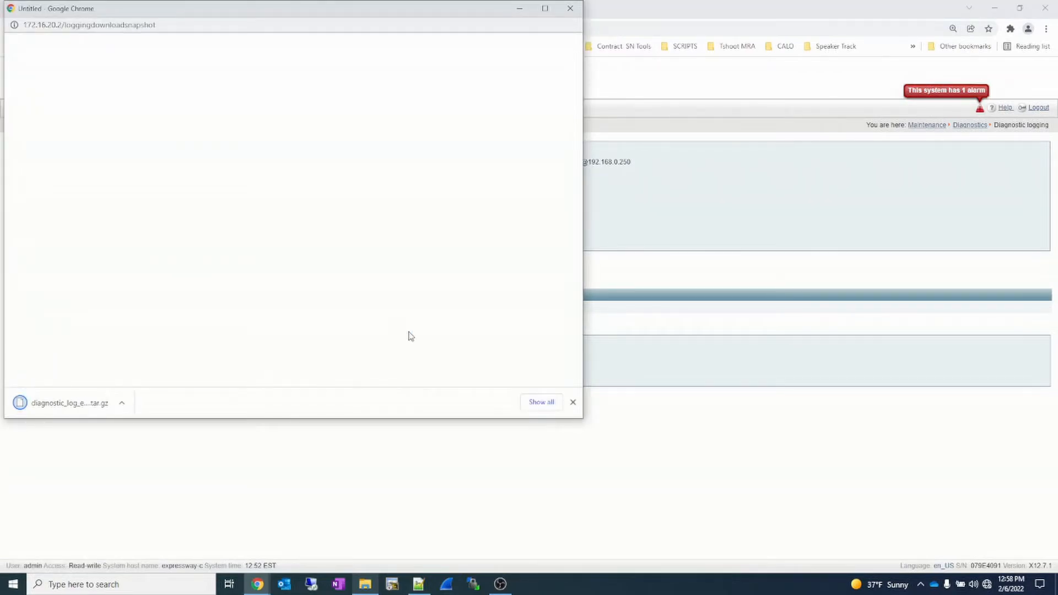
{"action": "left_click", "coordinate": [571, 8]}
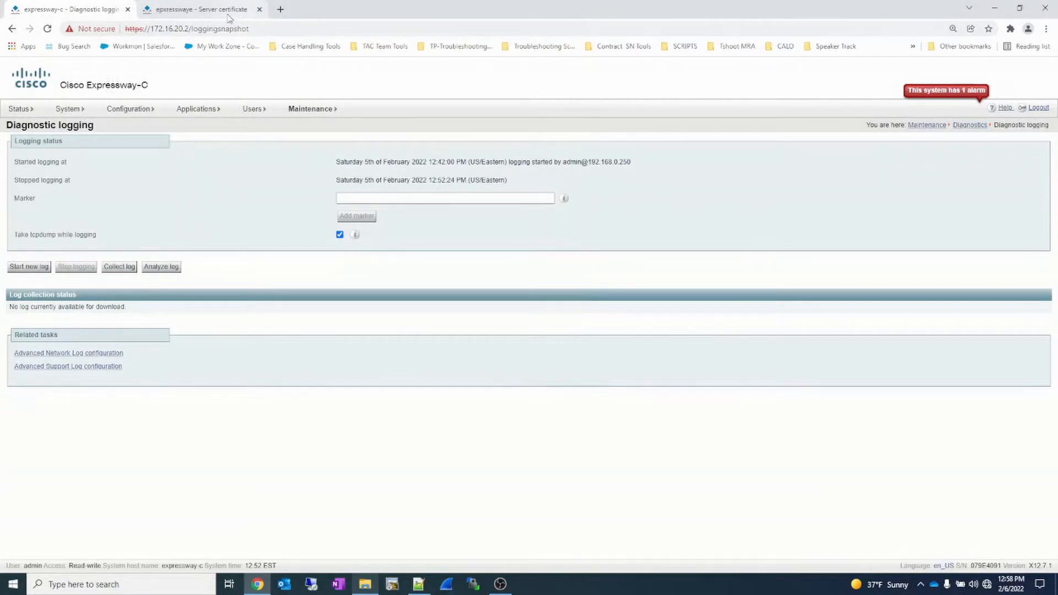
- Stop diagnostic logging on Expressway-E and collect its log
{"action": "left_click", "coordinate": [209, 13]}
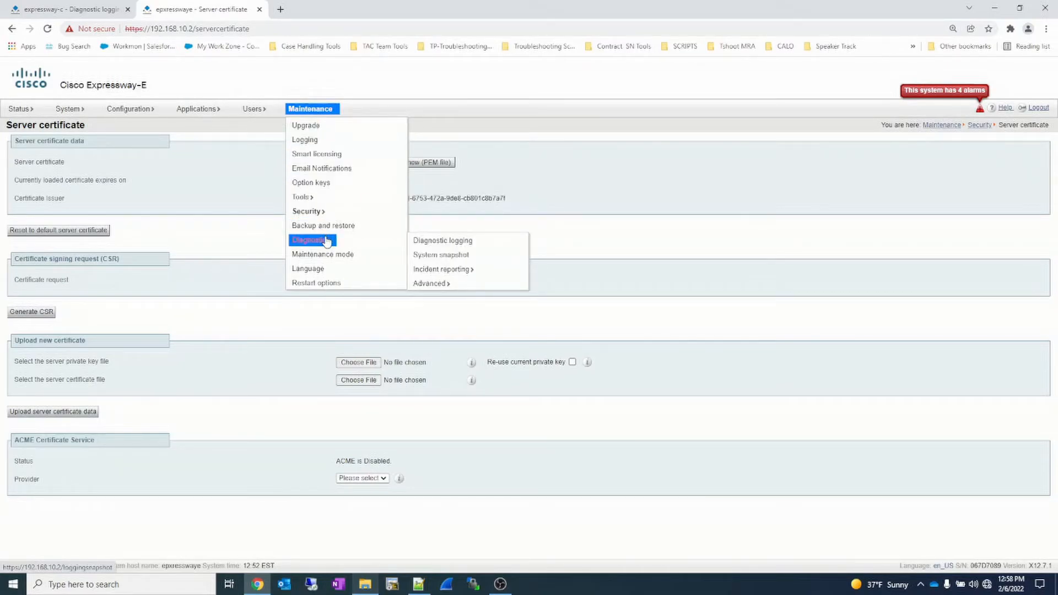
{"action": "left_click", "coordinate": [449, 241]}
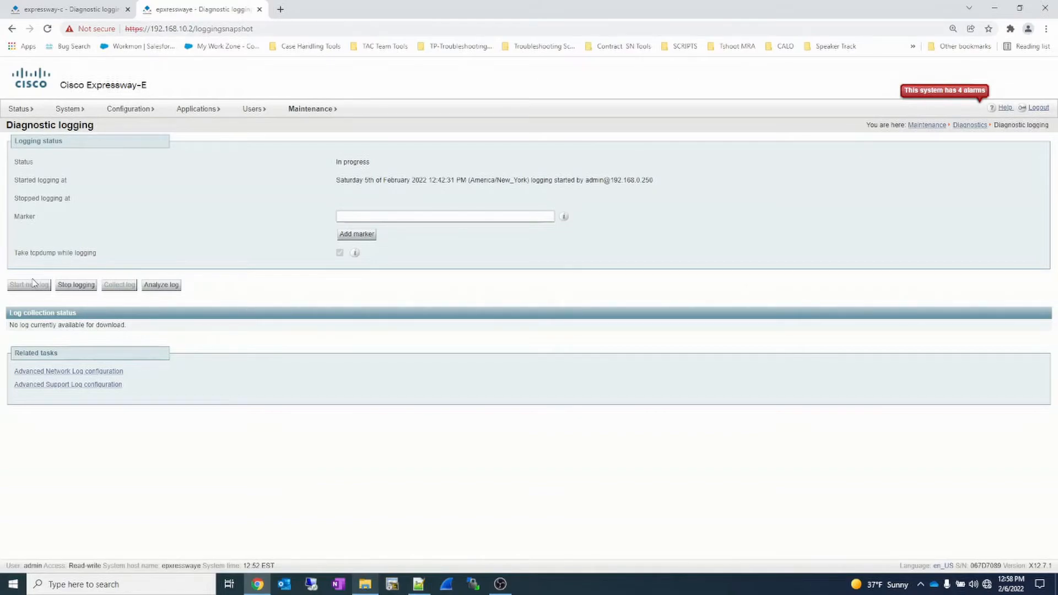
{"action": "left_click", "coordinate": [76, 286]}
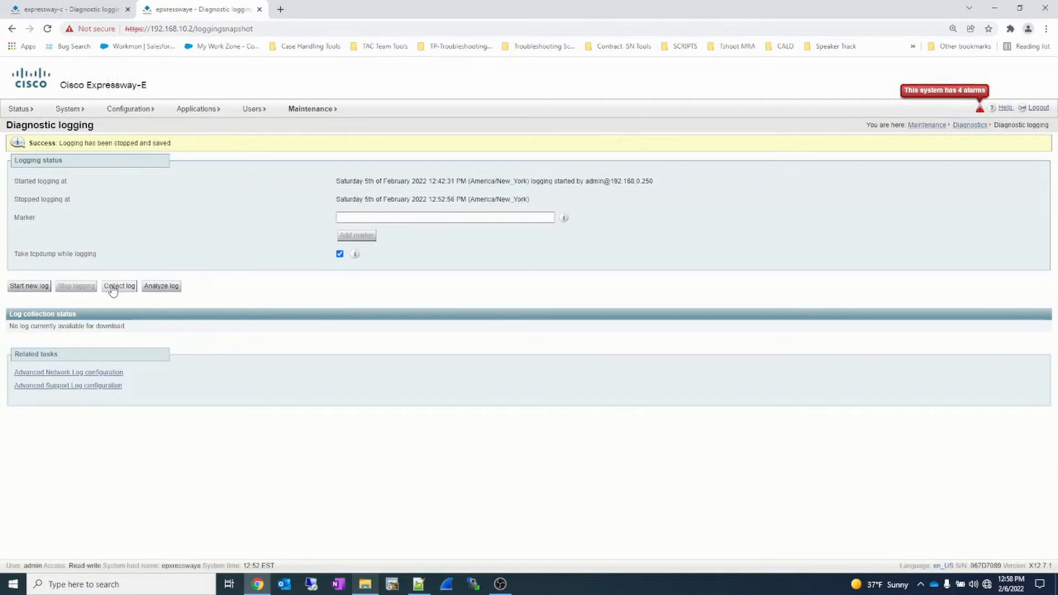
{"action": "left_click", "coordinate": [119, 286]}
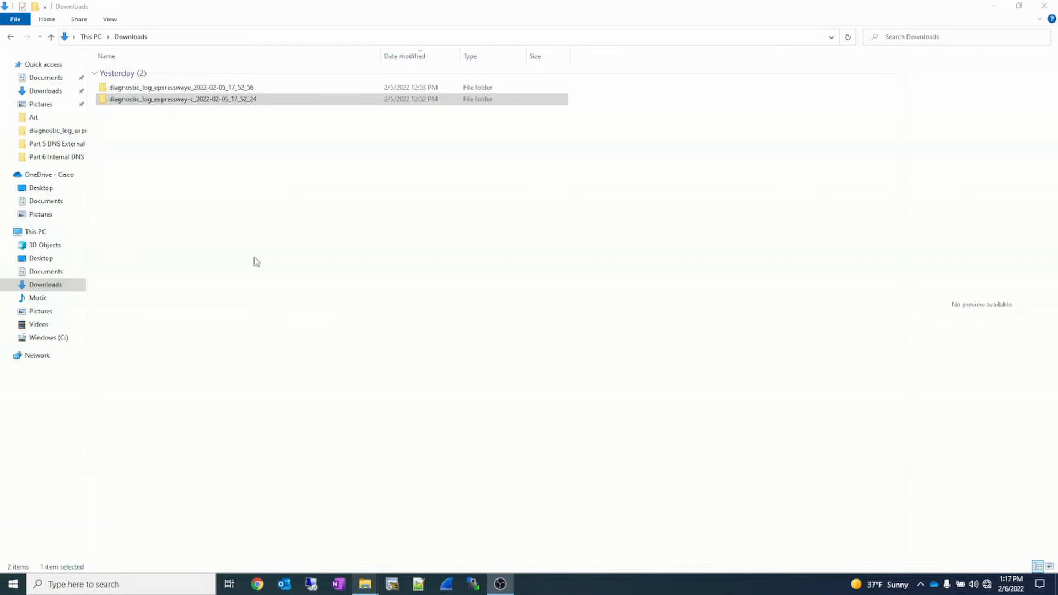
- Open the loggingsnapshot text file from the downloaded diagnostic_log_expressway-c_2022-02-05_17_52_24 folder in Notepad++
{"action": "left_click", "coordinate": [190, 102]}
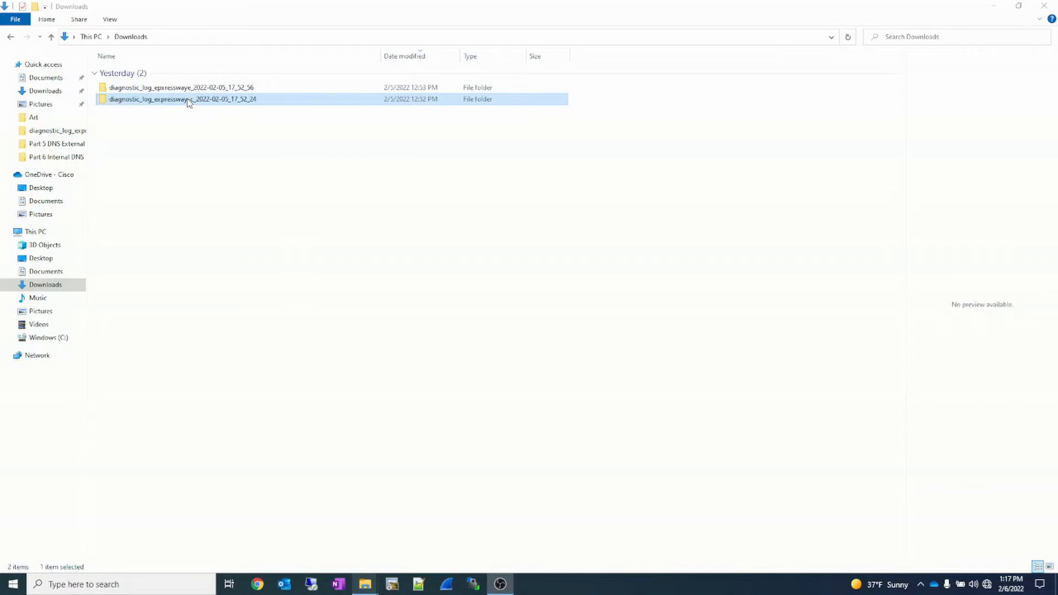
{"action": "double_click", "coordinate": [188, 99]}
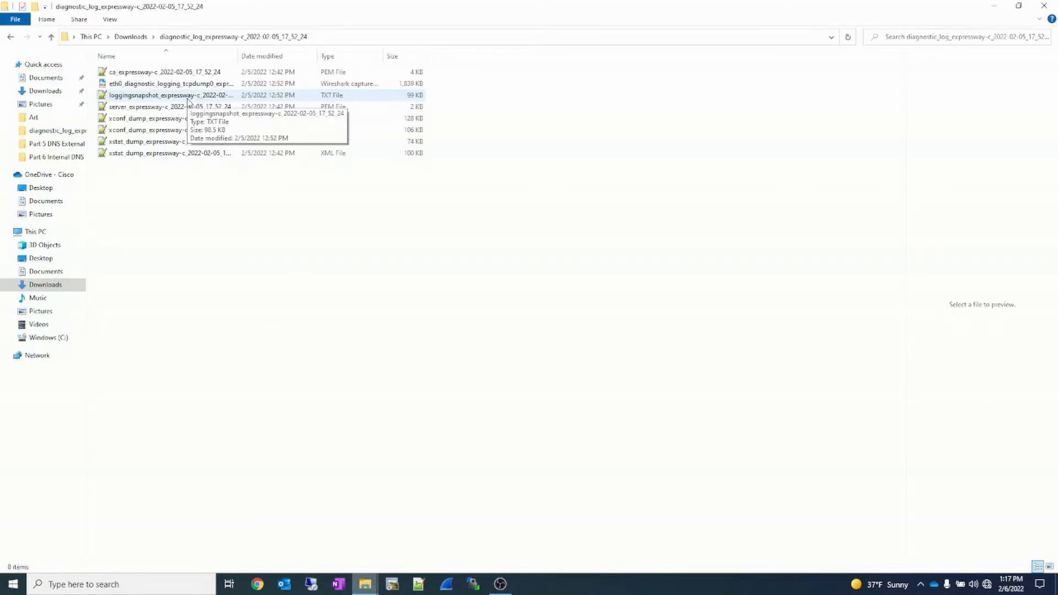
{"action": "left_click", "coordinate": [188, 97]}
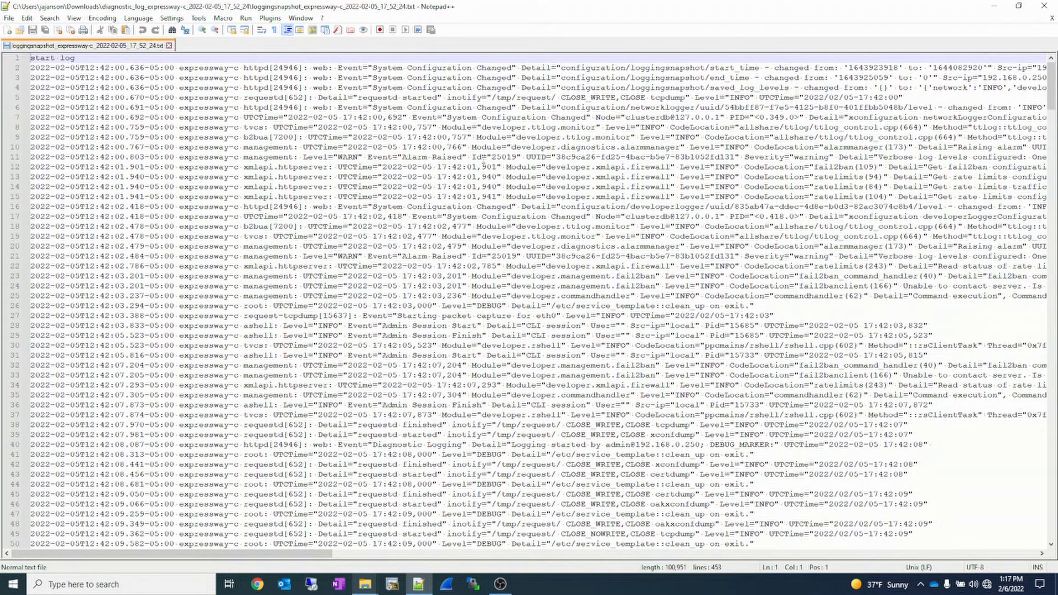
- Find all occurrences of 7001 in the Expressway-C logging snapshot
{"action": "left_click", "coordinate": [470, 157]}
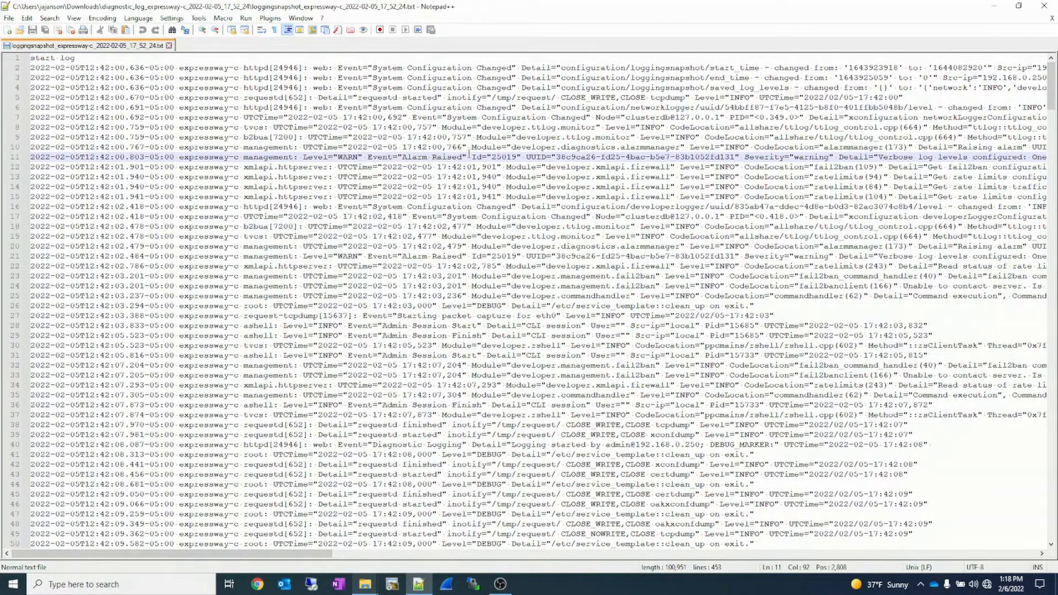
{"action": "key", "text": "ctrl+f"}
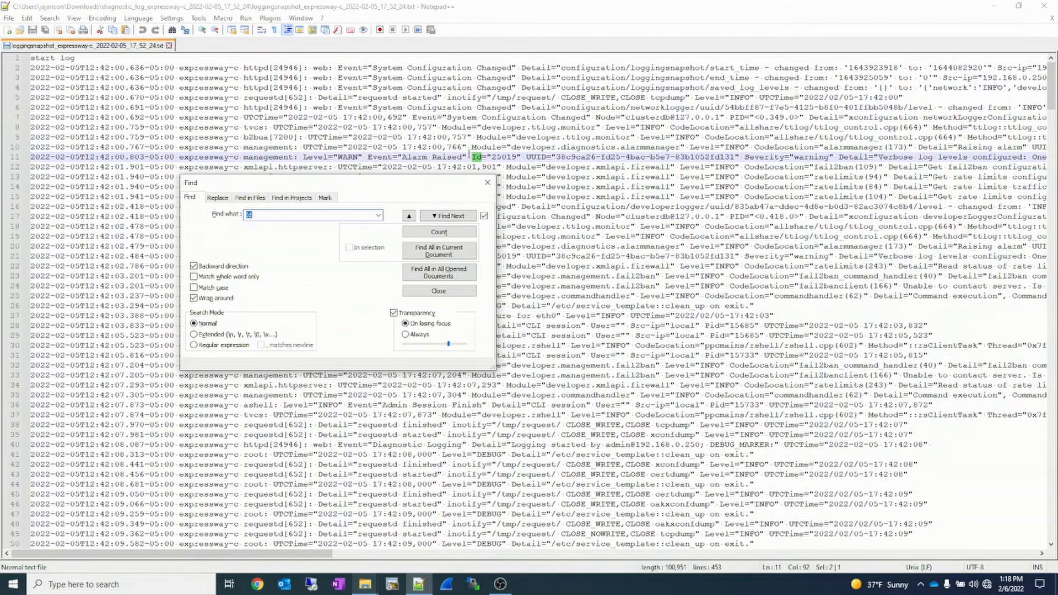
{"action": "type", "text": "7001"}
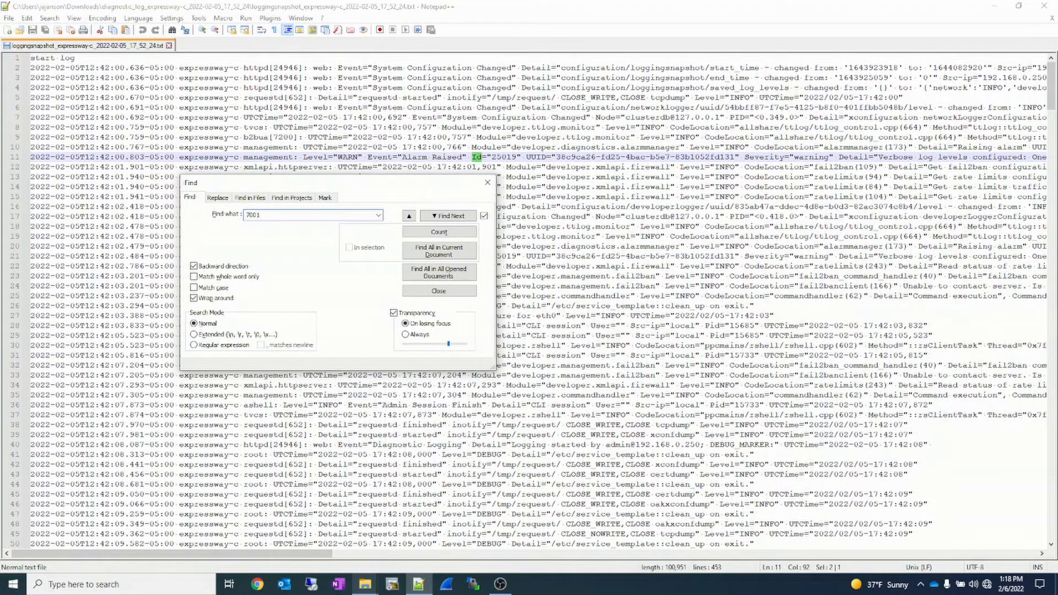
{"action": "left_click", "coordinate": [457, 252]}
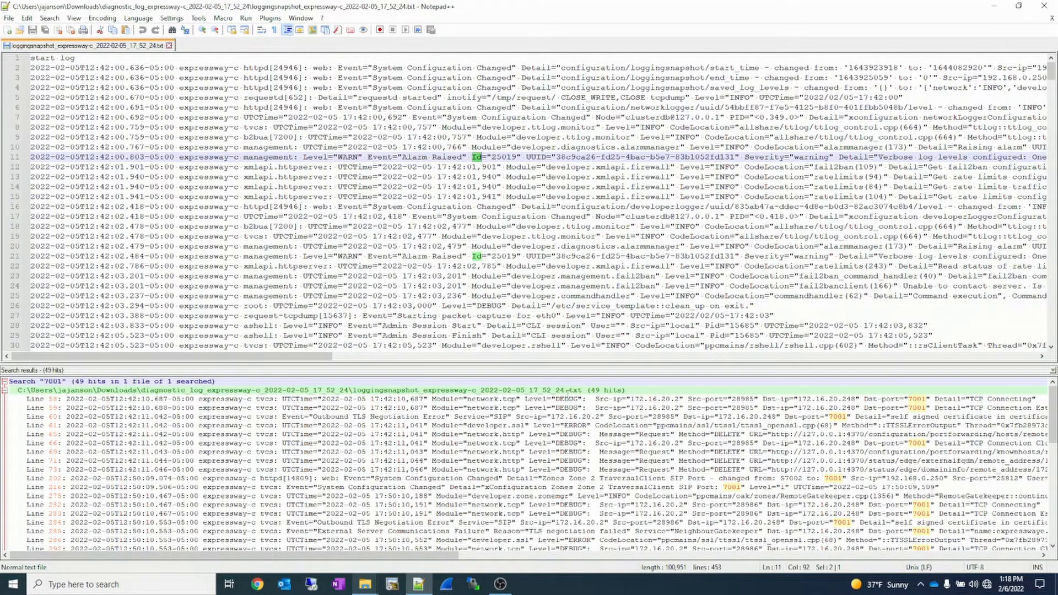
- Go to the first 7001 hit and highlight log lines 58 to 61 with the 1st style
{"action": "double_click", "coordinate": [569, 399]}
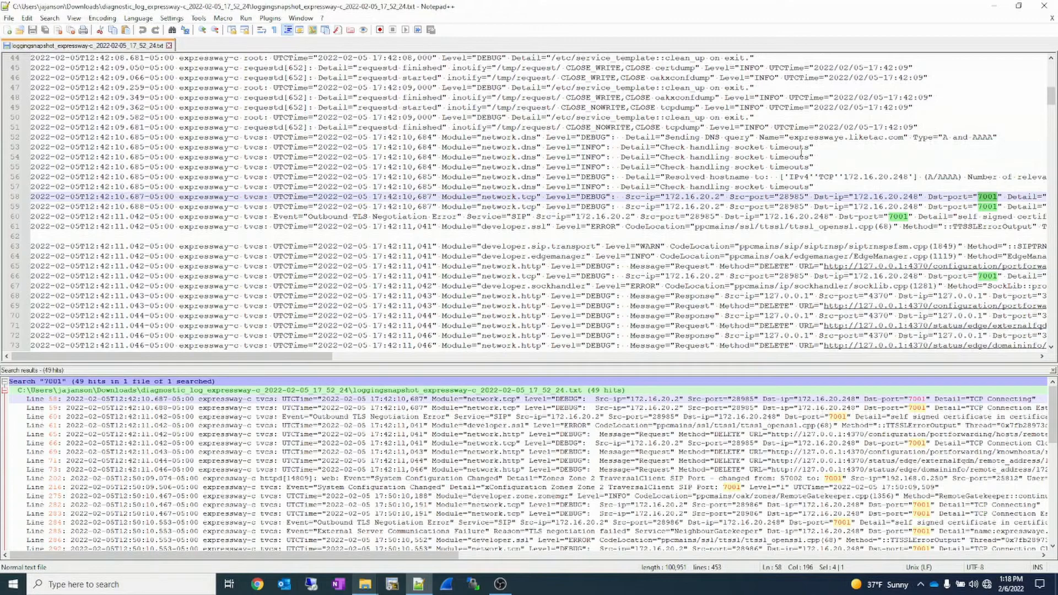
{"action": "left_click", "coordinate": [819, 187]}
{"action": "left_click_drag", "start_coordinate": [825, 210], "coordinate": [823, 240]}
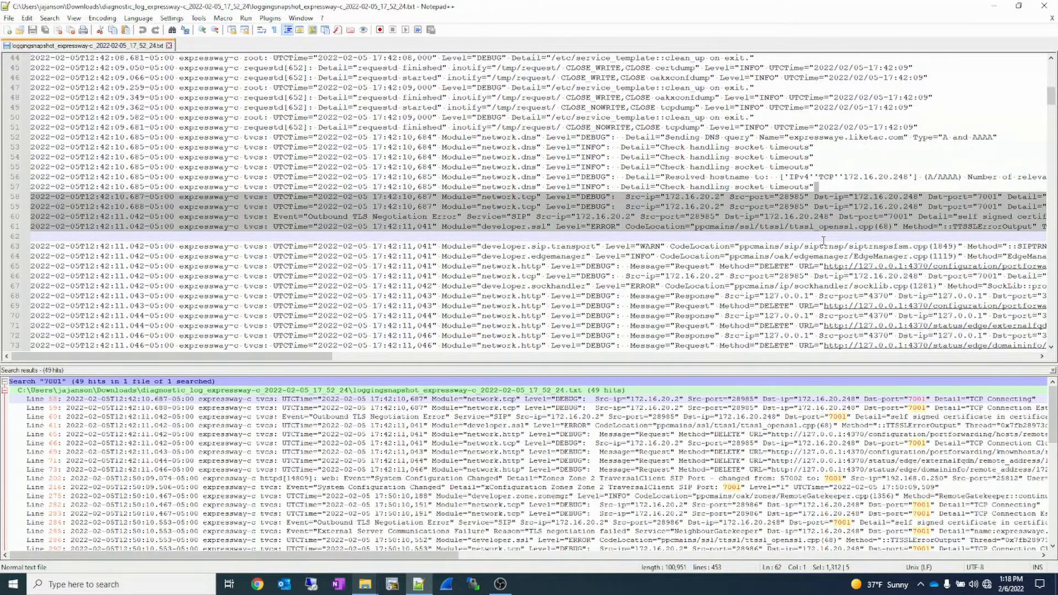
{"action": "right_click", "coordinate": [797, 223]}
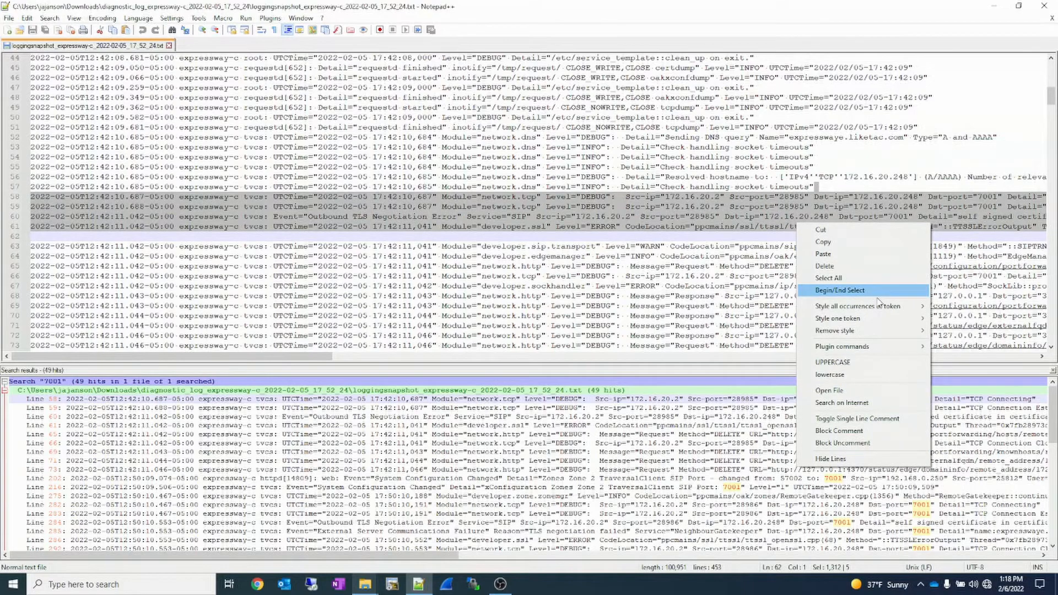
{"action": "mouse_move", "coordinate": [880, 304]}
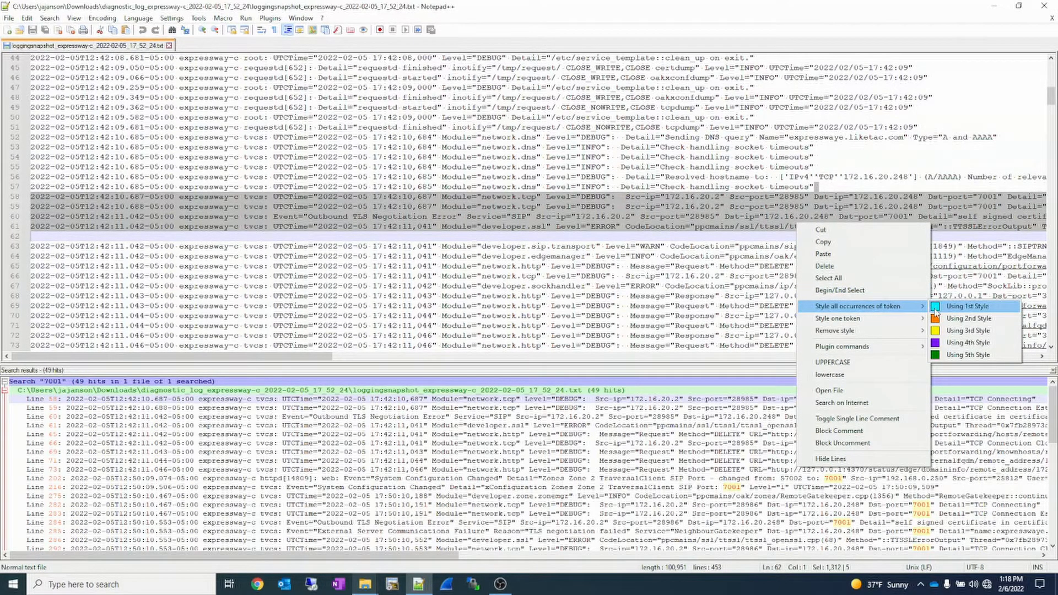
{"action": "left_click", "coordinate": [935, 313]}
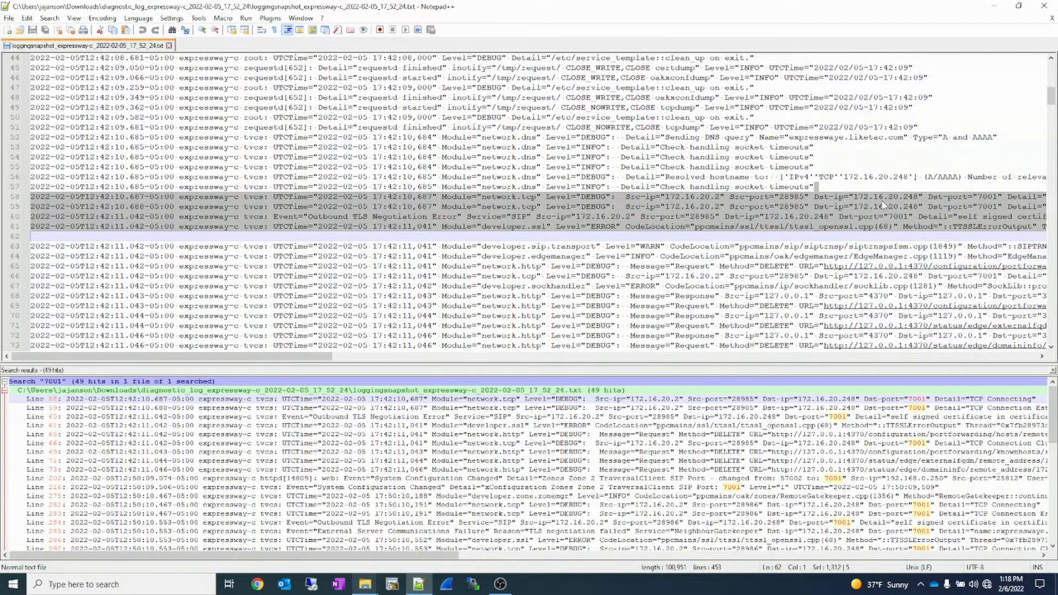
{"action": "right_click", "coordinate": [890, 212]}
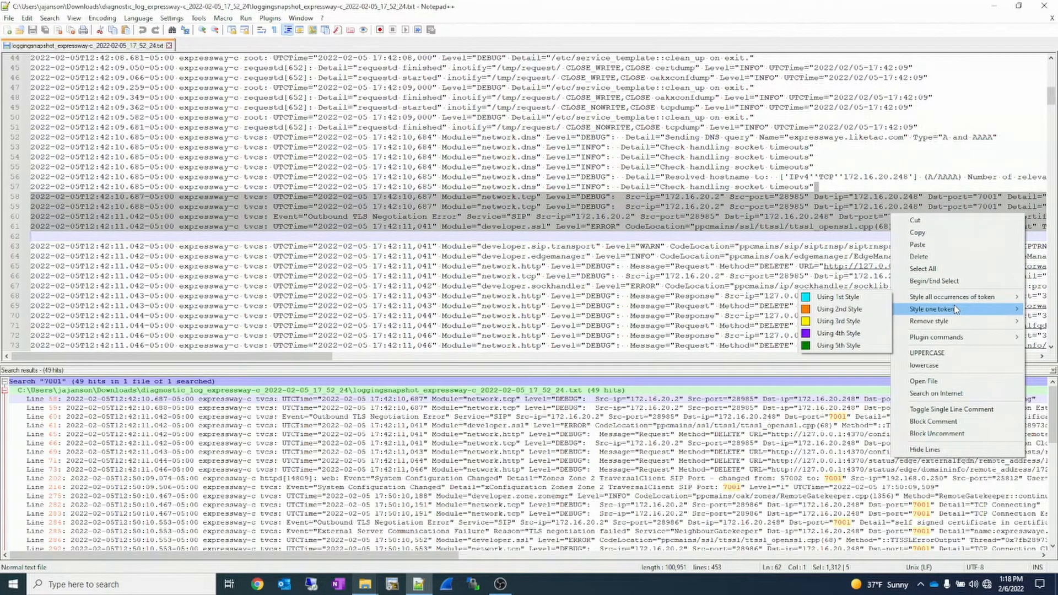
{"action": "mouse_move", "coordinate": [914, 310]}
{"action": "left_click", "coordinate": [876, 313]}
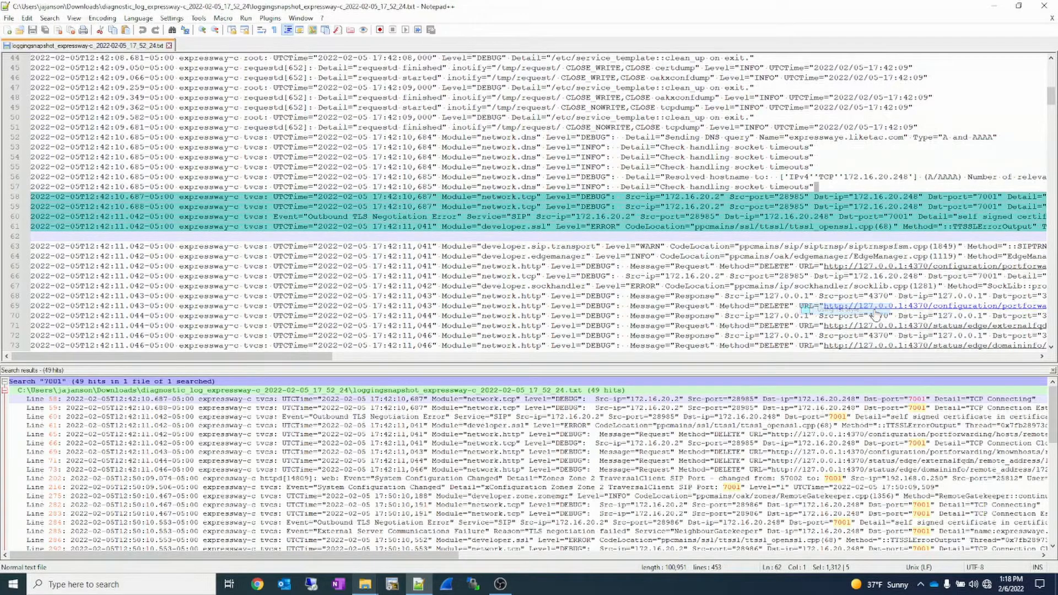
- Examine the network module, source, destination, port 7001 and connection detail in the TCP entry on line 58
{"action": "scroll", "coordinate": [441, 238], "scroll_direction": "up", "scroll_amount": 1}
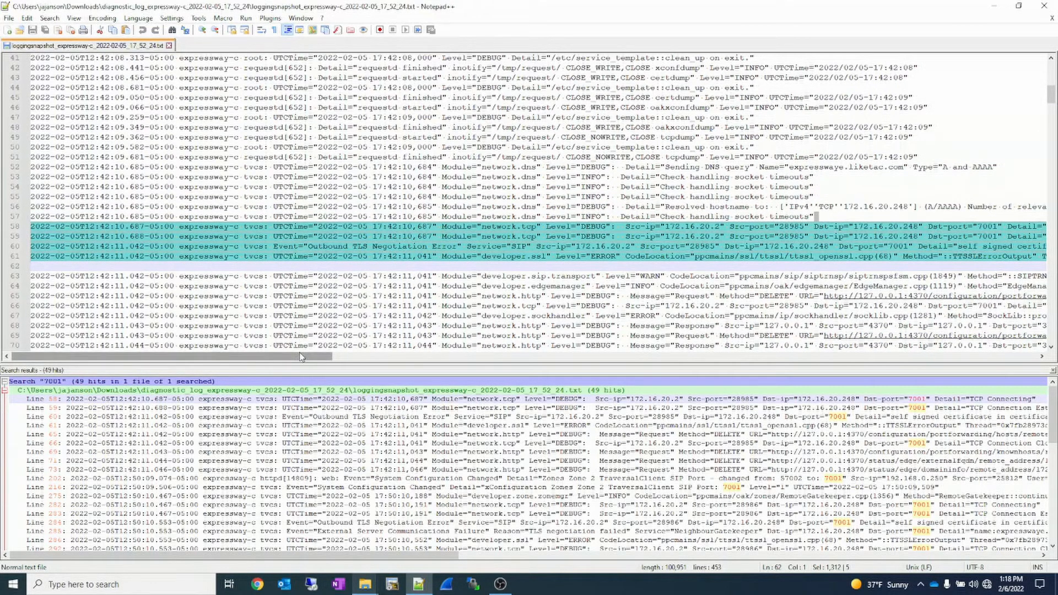
{"action": "left_click_drag", "start_coordinate": [301, 357], "coordinate": [349, 358]}
{"action": "double_click", "coordinate": [348, 227]}
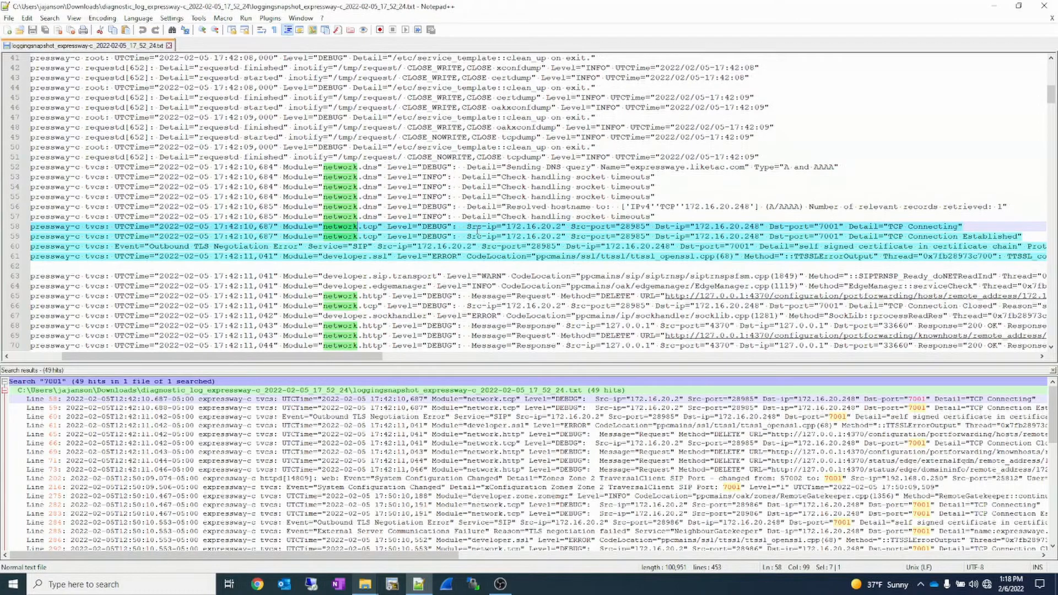
{"action": "double_click", "coordinate": [475, 227]}
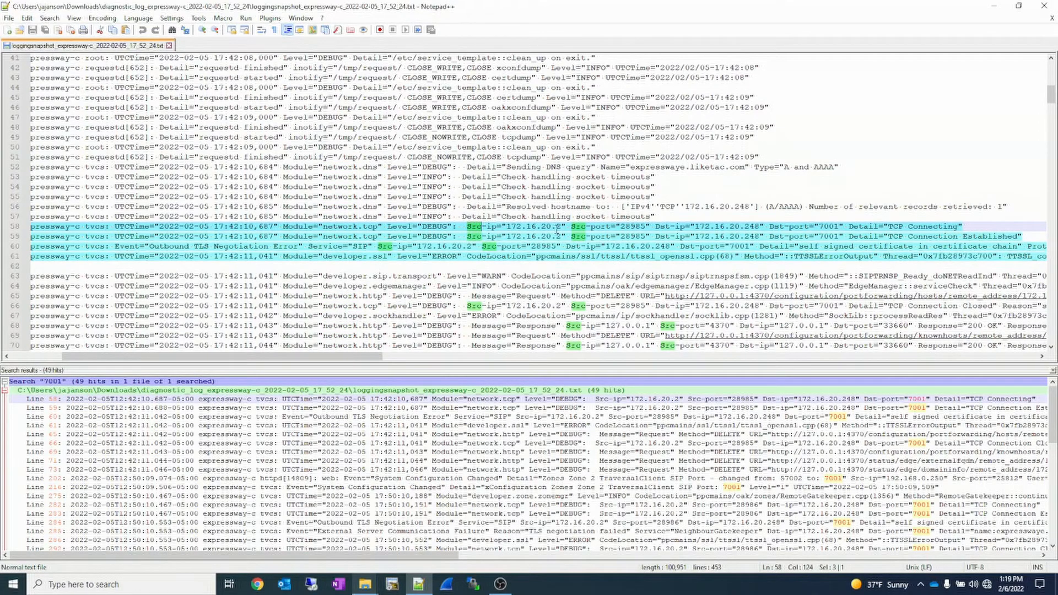
{"action": "double_click", "coordinate": [663, 227]}
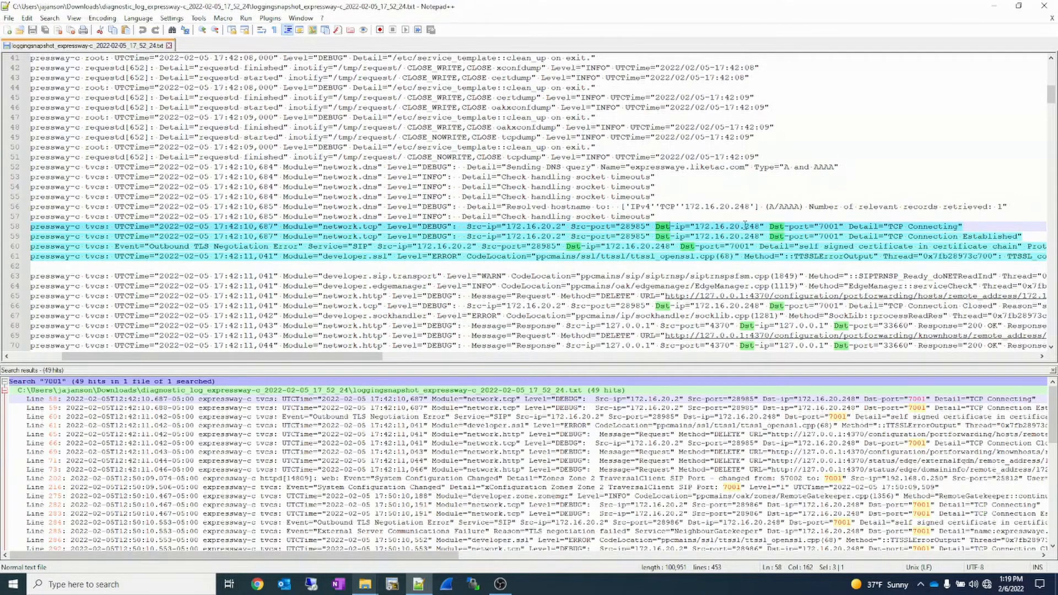
{"action": "double_click", "coordinate": [826, 227]}
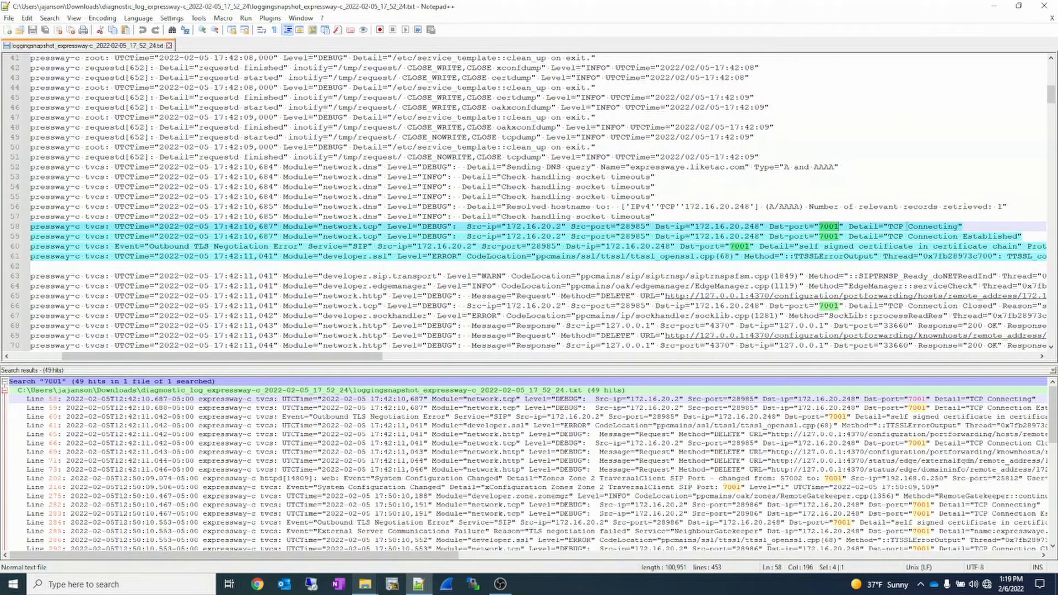
{"action": "left_click_drag", "start_coordinate": [963, 227], "coordinate": [848, 226]}
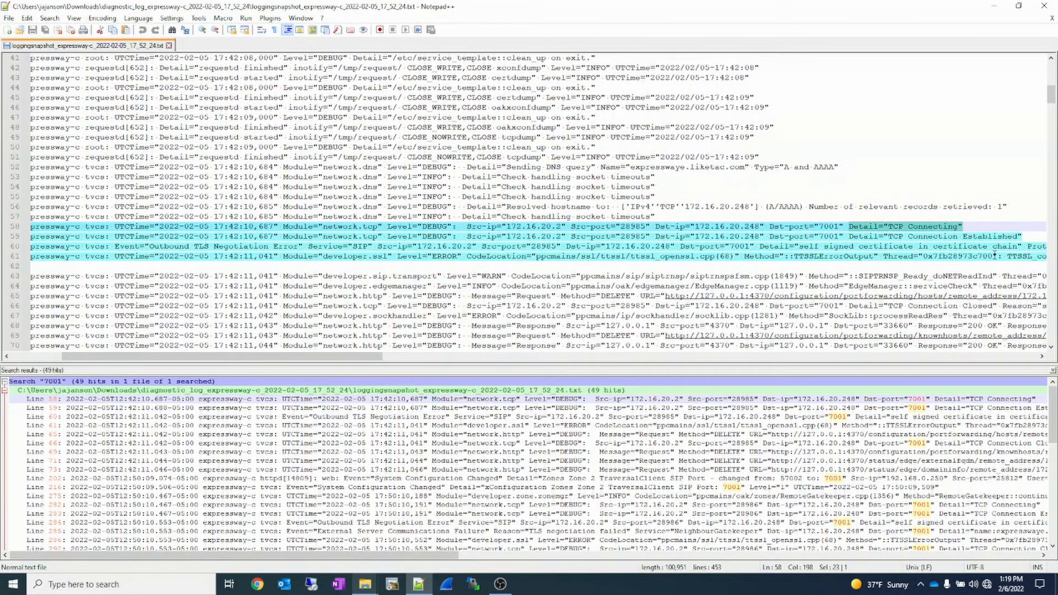
- Examine the connection detail on line 59 and the common name in the TLS negotiation error on line 60
{"action": "left_click_drag", "start_coordinate": [1026, 237], "coordinate": [841, 237]}
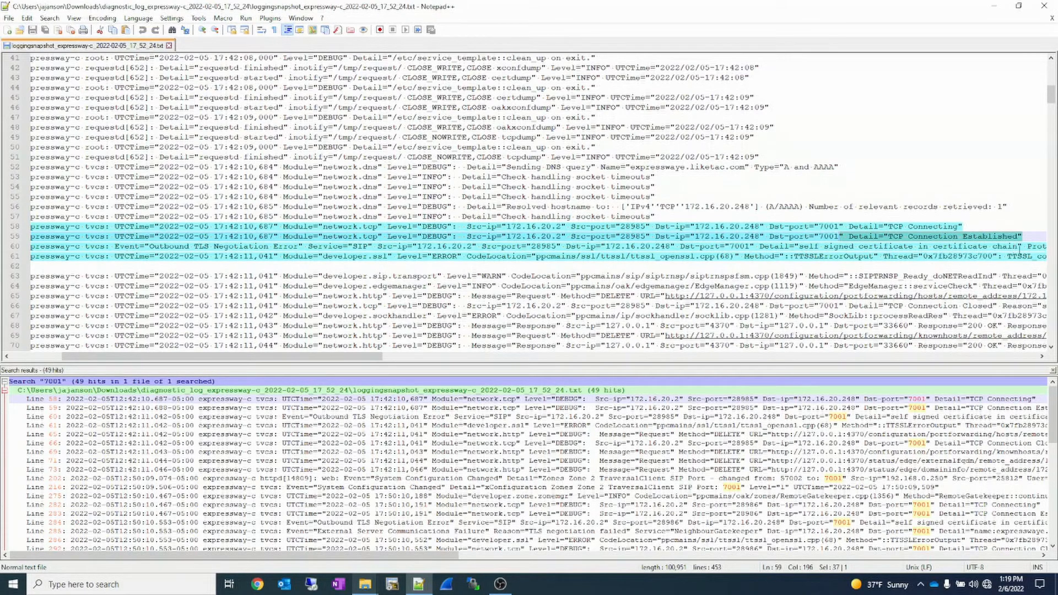
{"action": "left_click_drag", "start_coordinate": [331, 357], "coordinate": [363, 367]}
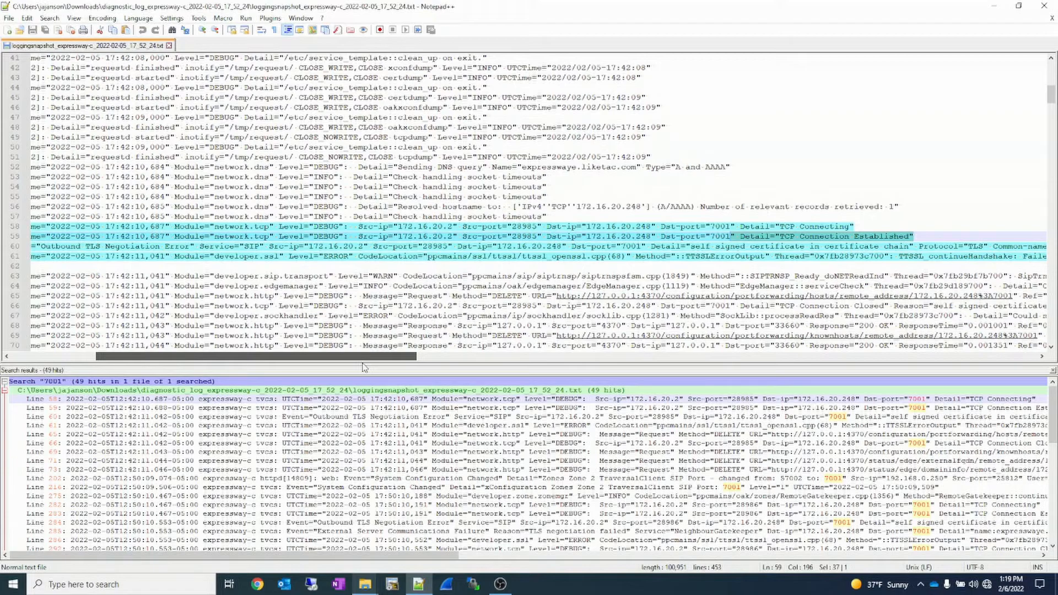
{"action": "left_click_drag", "start_coordinate": [364, 367], "coordinate": [416, 381]}
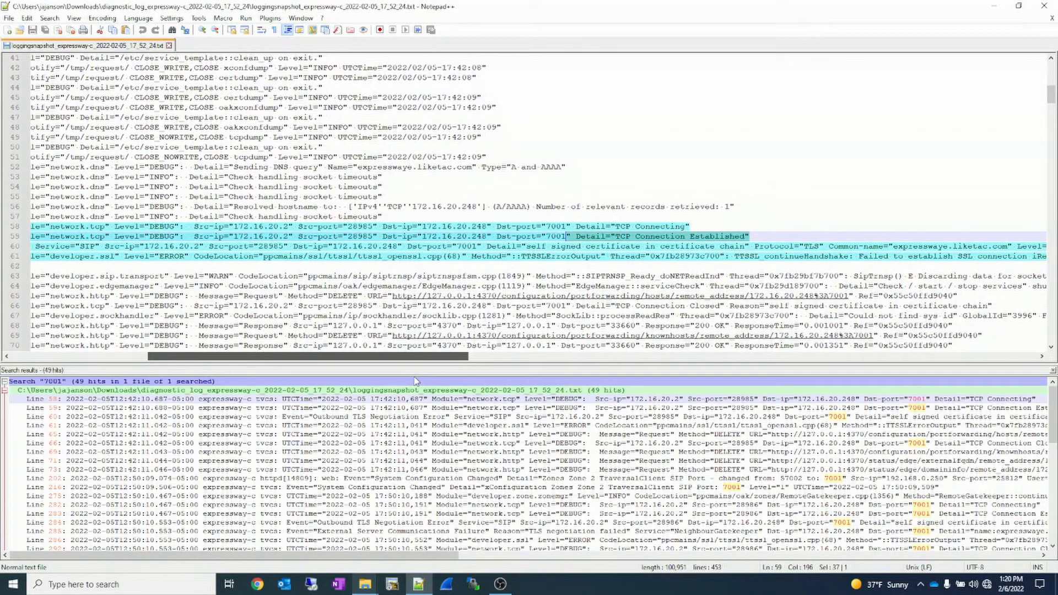
{"action": "left_click_drag", "start_coordinate": [416, 382], "coordinate": [431, 384]}
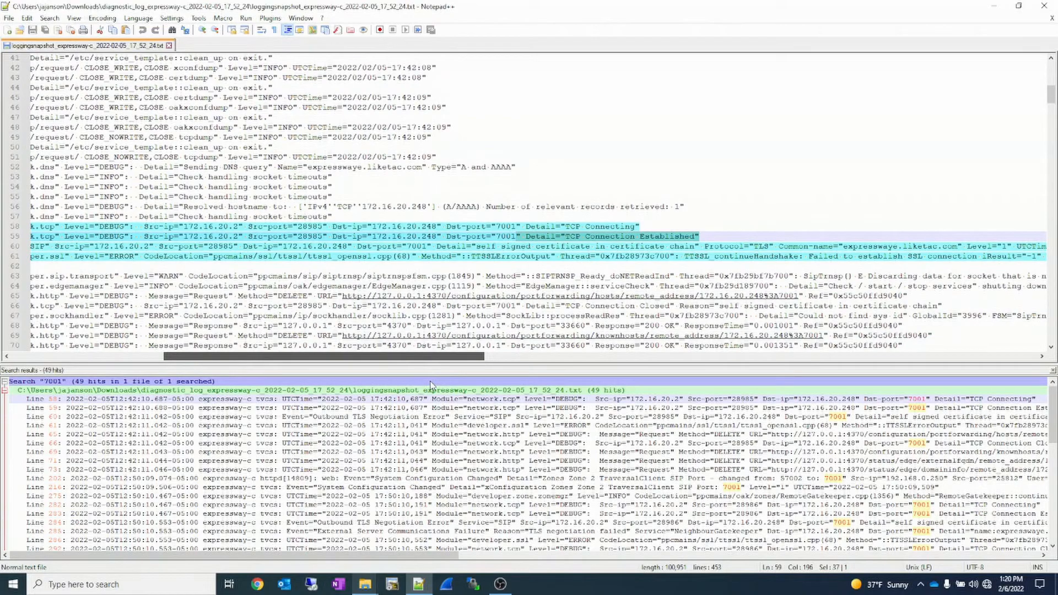
{"action": "left_click_drag", "start_coordinate": [431, 385], "coordinate": [484, 396]}
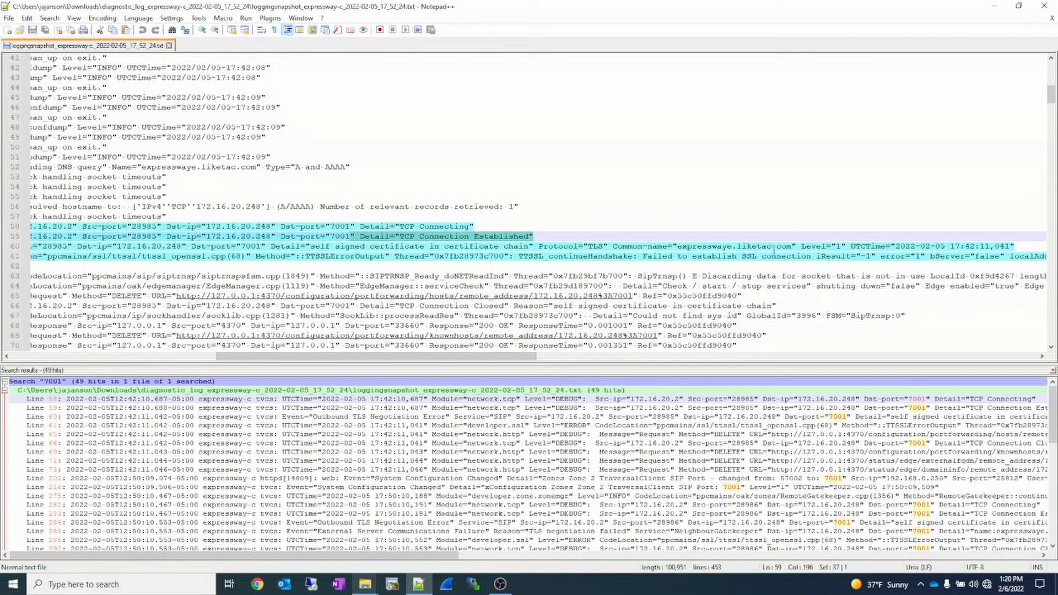
{"action": "left_click_drag", "start_coordinate": [792, 246], "coordinate": [609, 242]}
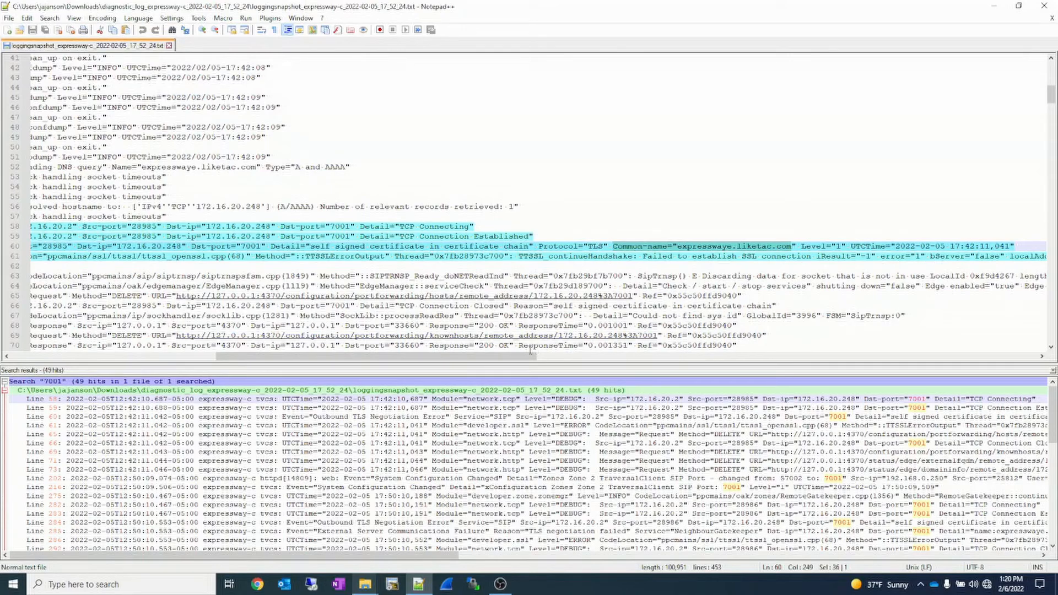
- Examine the local and remote addresses and the SSL error reason at the end of line 61
{"action": "left_click_drag", "start_coordinate": [509, 359], "coordinate": [833, 398]}
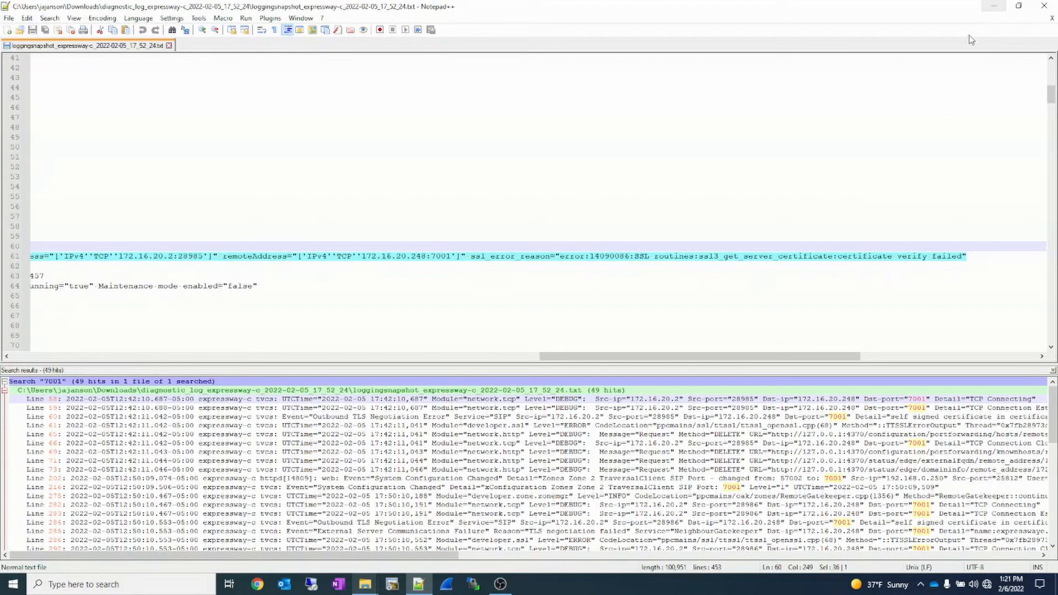
- Open the Expressway-E logging snapshot text file from the diagnostic log folder ending 17_52_56 in Downloads
{"action": "mouse_move", "coordinate": [368, 588]}
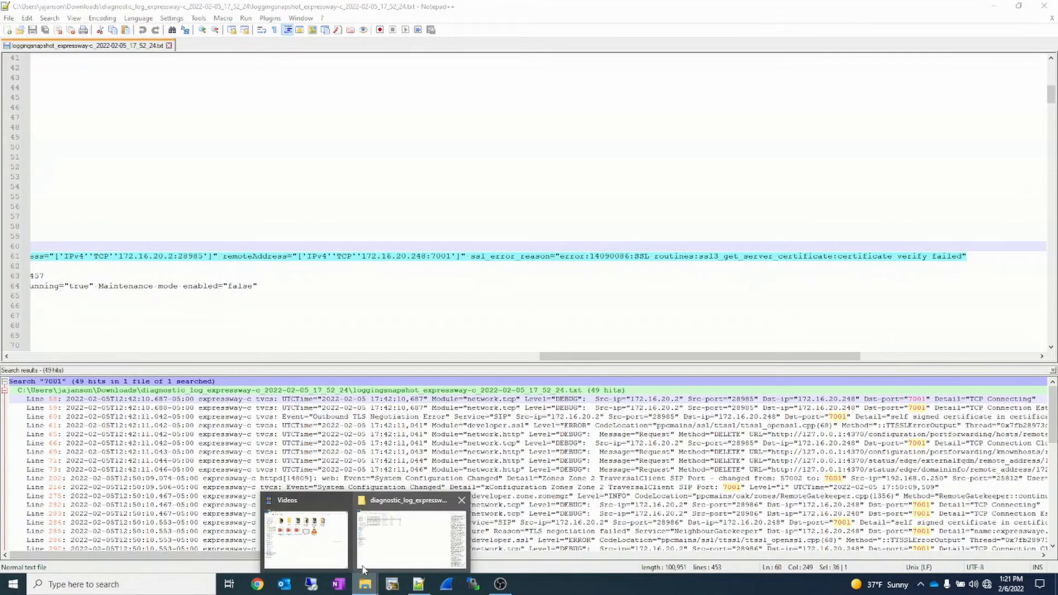
{"action": "left_click", "coordinate": [387, 561]}
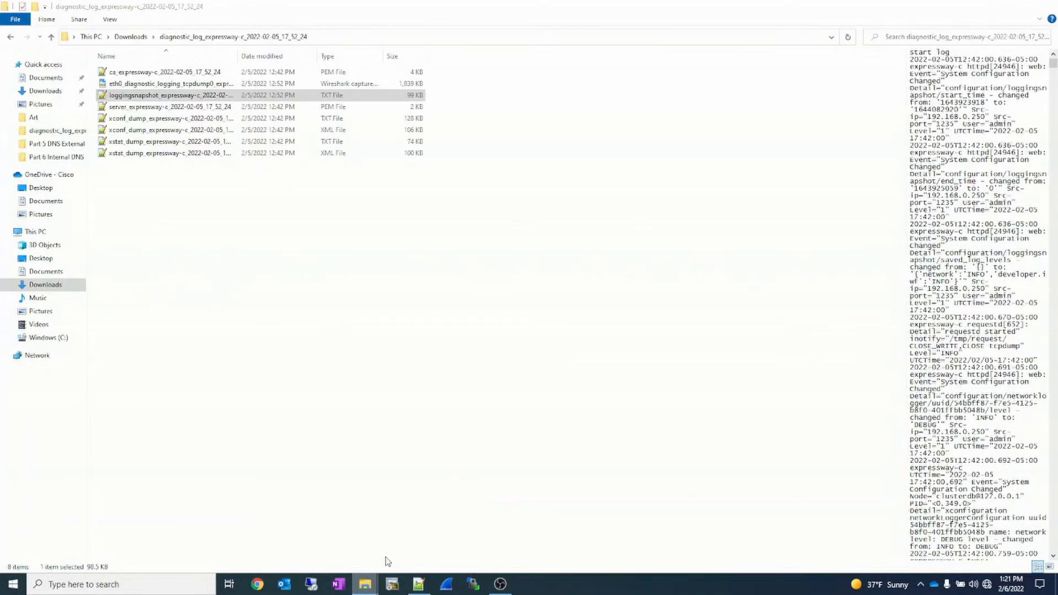
{"action": "left_click", "coordinate": [131, 37]}
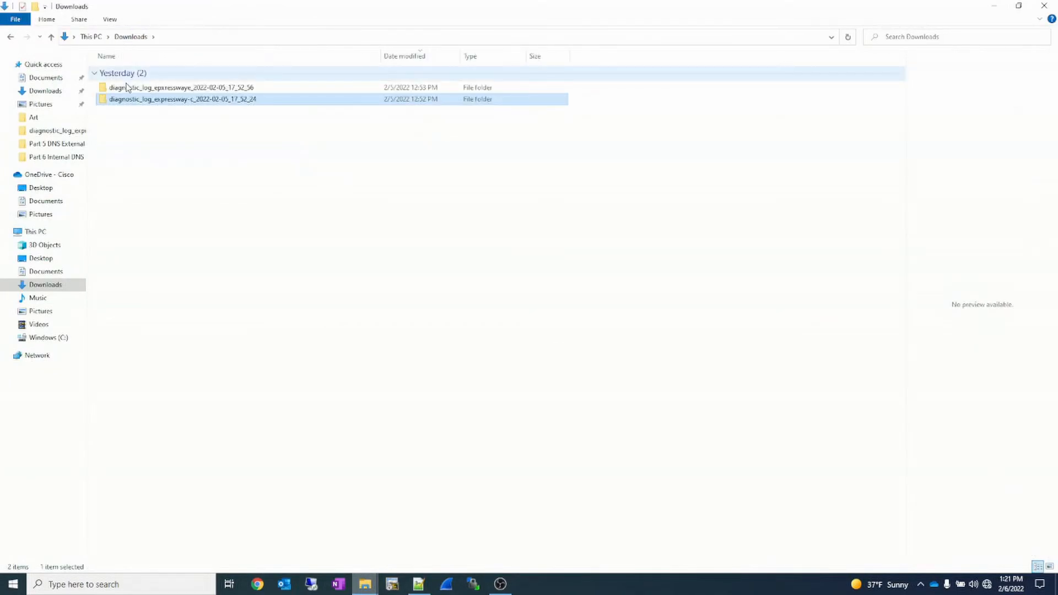
{"action": "double_click", "coordinate": [129, 88]}
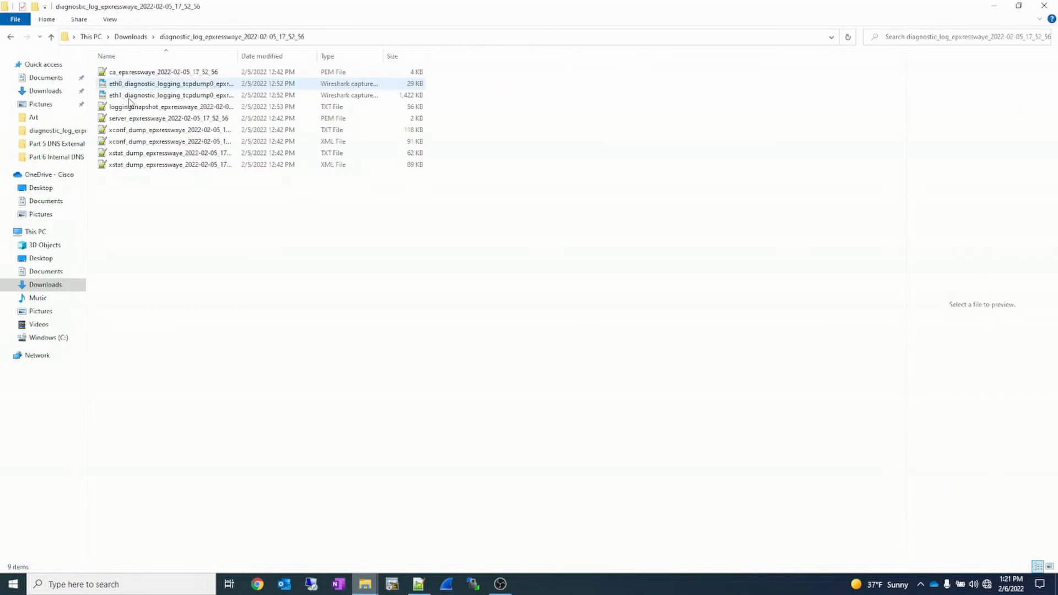
{"action": "left_click", "coordinate": [130, 105]}
{"action": "double_click", "coordinate": [130, 110]}
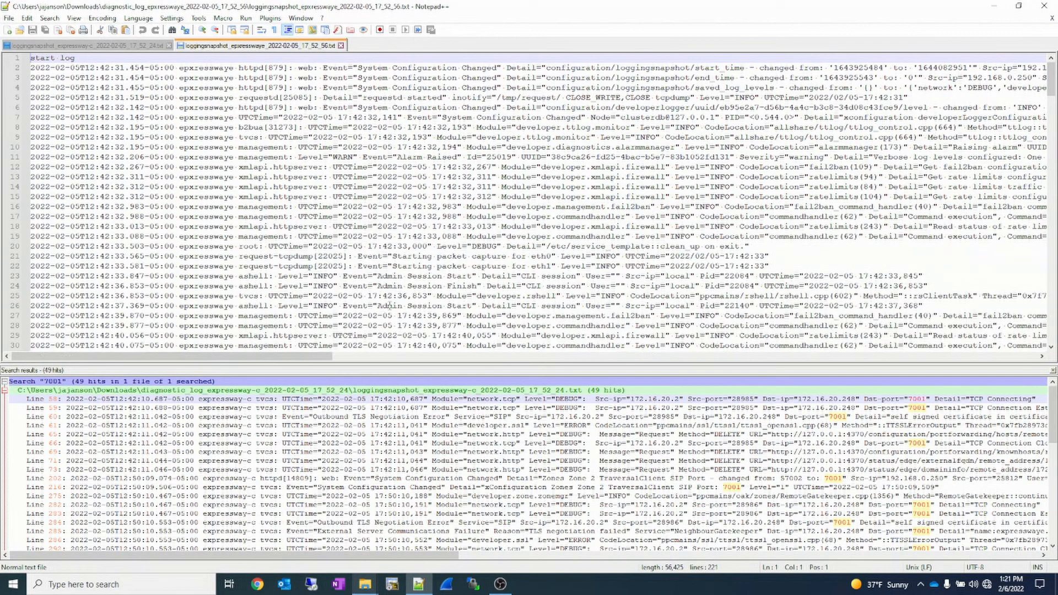
- Find all occurrences of 7001 in the Expressway-E logging snapshot
{"action": "left_click", "coordinate": [392, 236]}
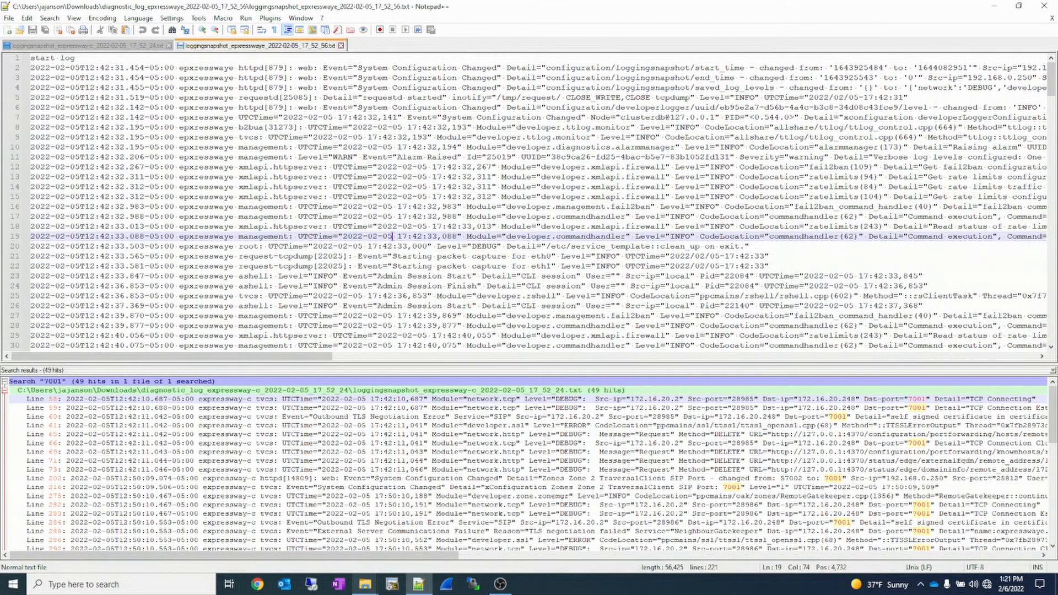
{"action": "key", "text": "ctrl+f"}
{"action": "type", "text": "7001"}
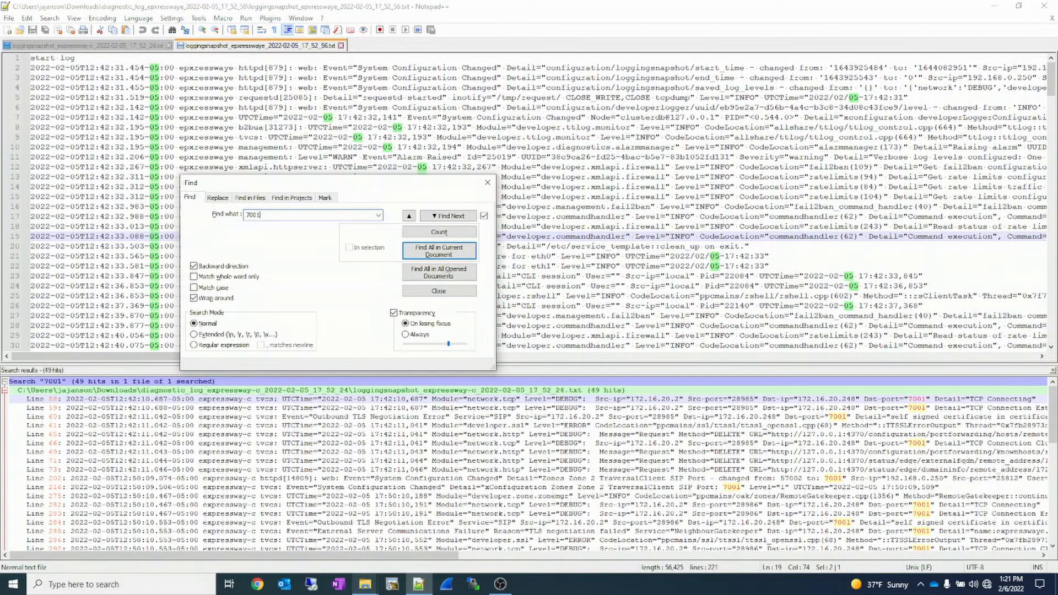
{"action": "left_click", "coordinate": [439, 251]}
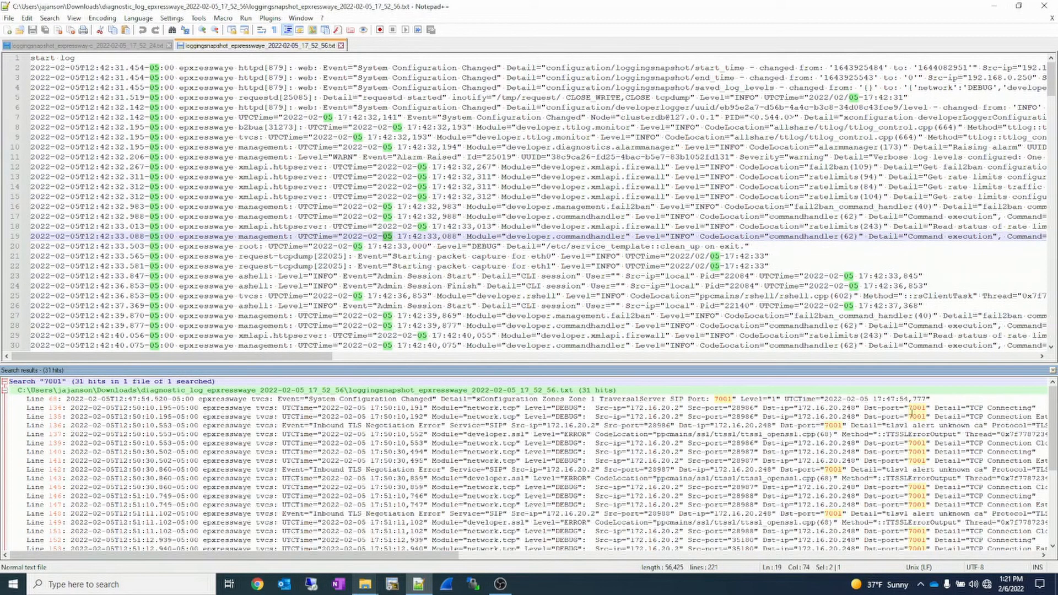
- Go to the 7001 hit on line 134 and highlight log lines 134 to 137 with the 1st style
{"action": "double_click", "coordinate": [923, 406]}
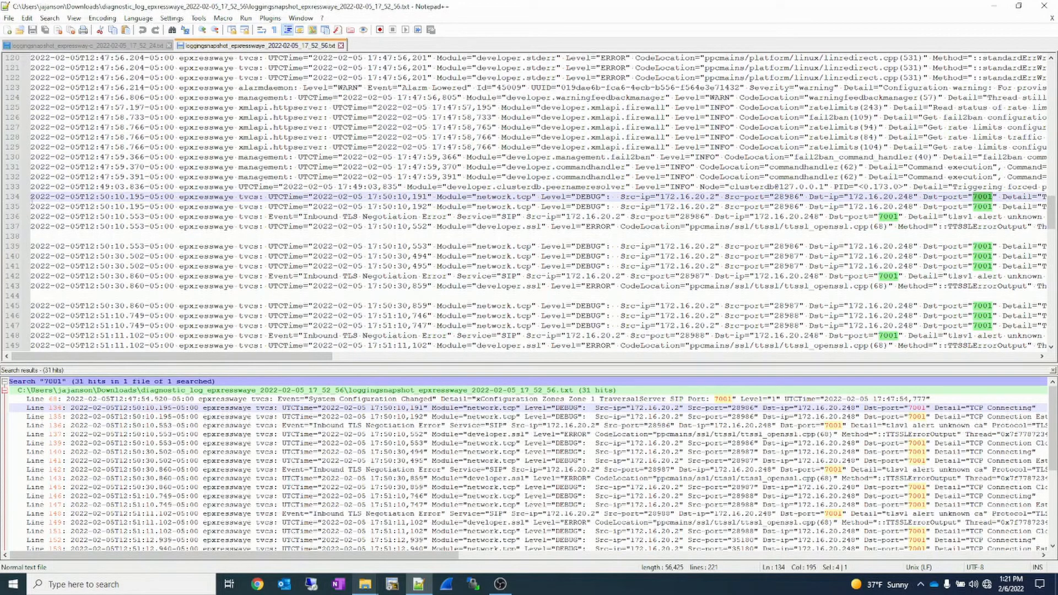
{"action": "left_click_drag", "start_coordinate": [30, 197], "coordinate": [25, 244]}
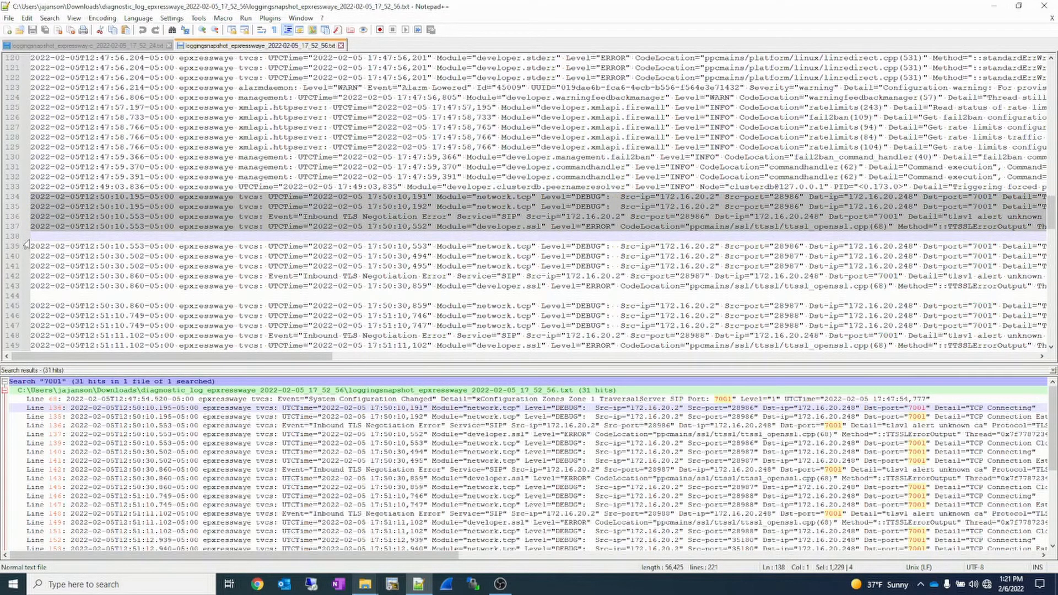
{"action": "right_click", "coordinate": [240, 210]}
{"action": "mouse_move", "coordinate": [320, 292]}
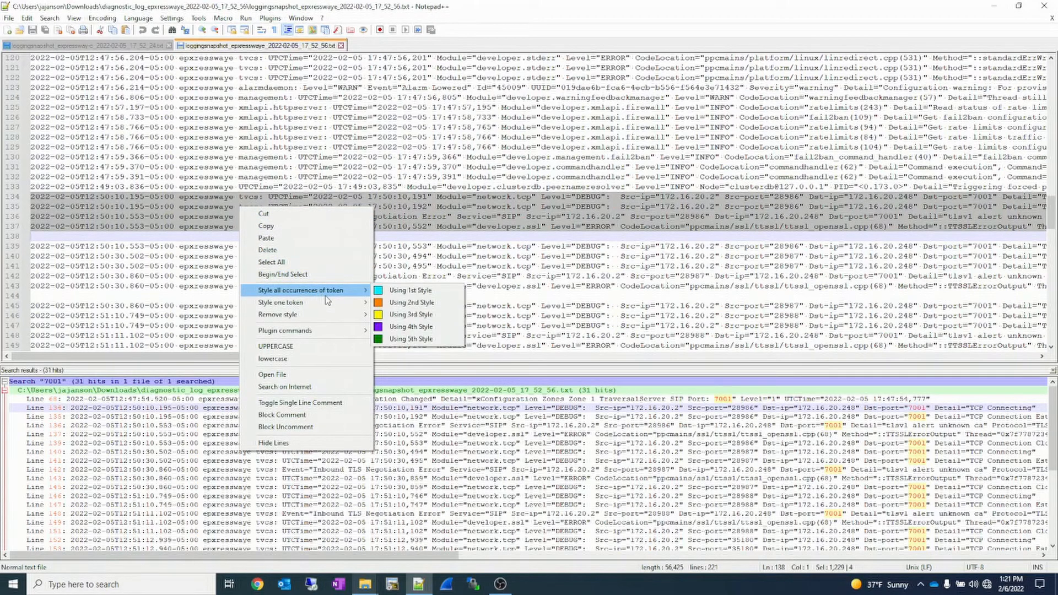
{"action": "left_click", "coordinate": [379, 302]}
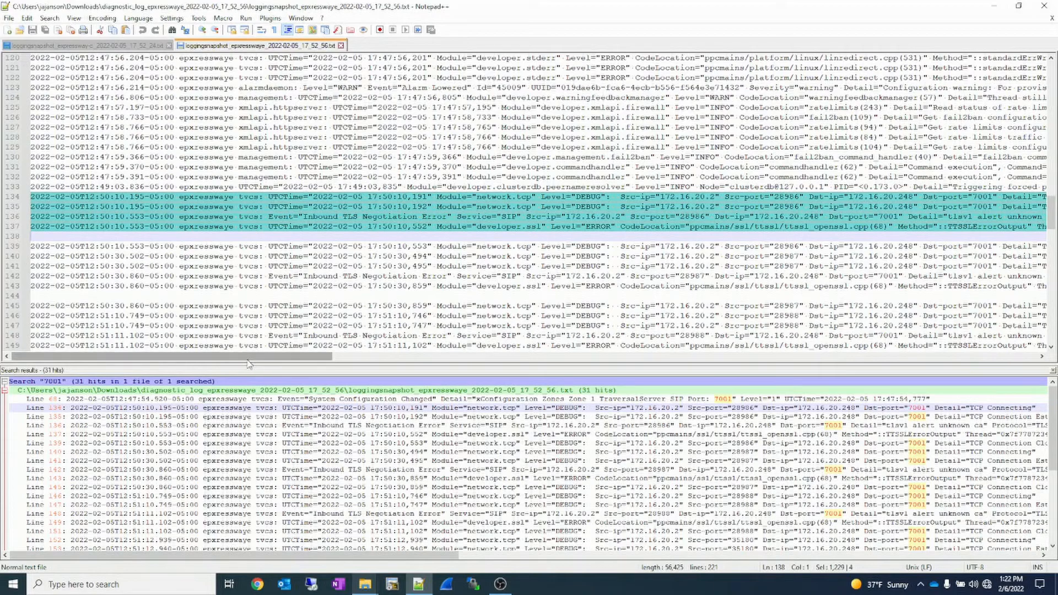
- Examine the network module and TCP connection details on lines 134 and 135, the TLS negotiation error on line 136, and the SSL error reason on line 137
{"action": "left_click_drag", "start_coordinate": [248, 364], "coordinate": [318, 365]}
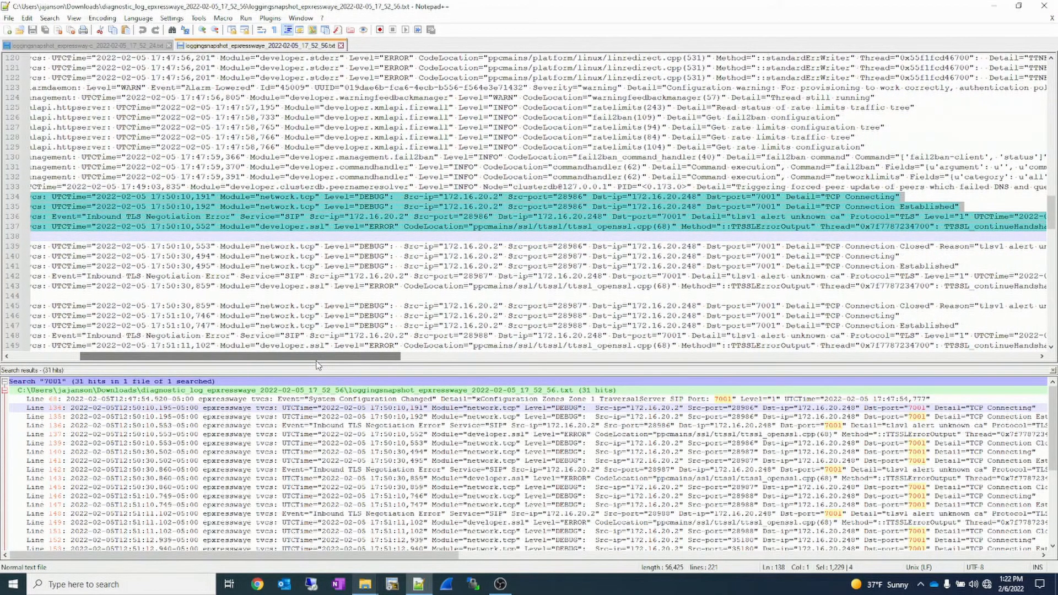
{"action": "double_click", "coordinate": [274, 200]}
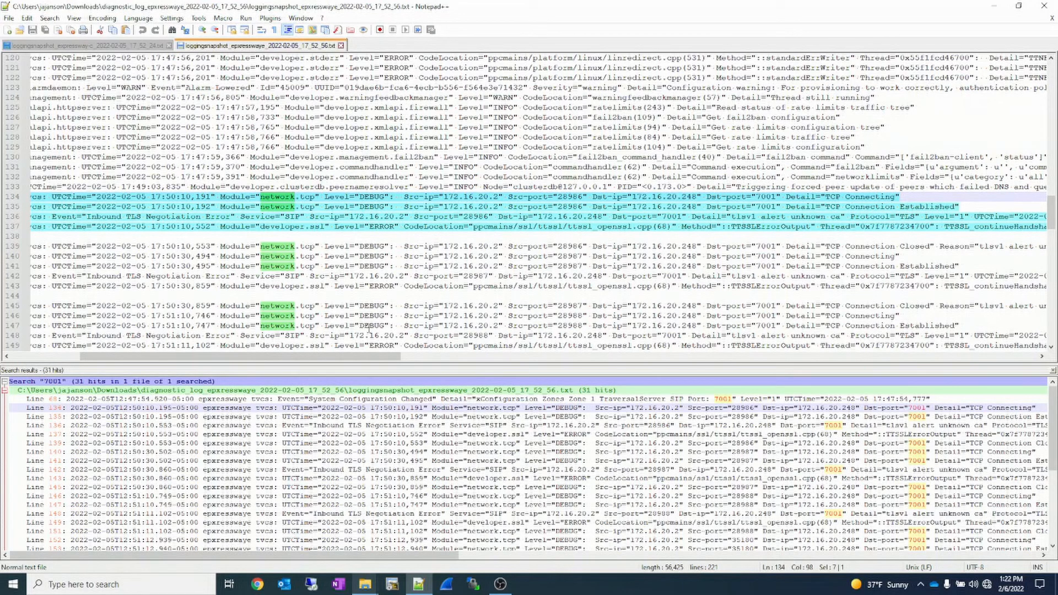
{"action": "left_click_drag", "start_coordinate": [378, 357], "coordinate": [461, 365]}
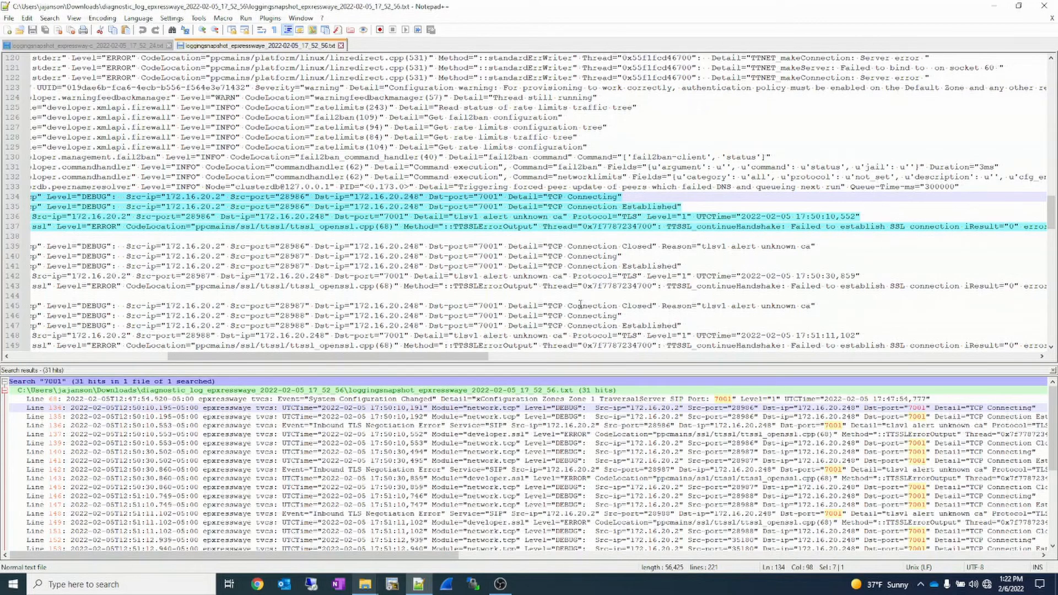
{"action": "left_click_drag", "start_coordinate": [485, 363], "coordinate": [714, 374]}
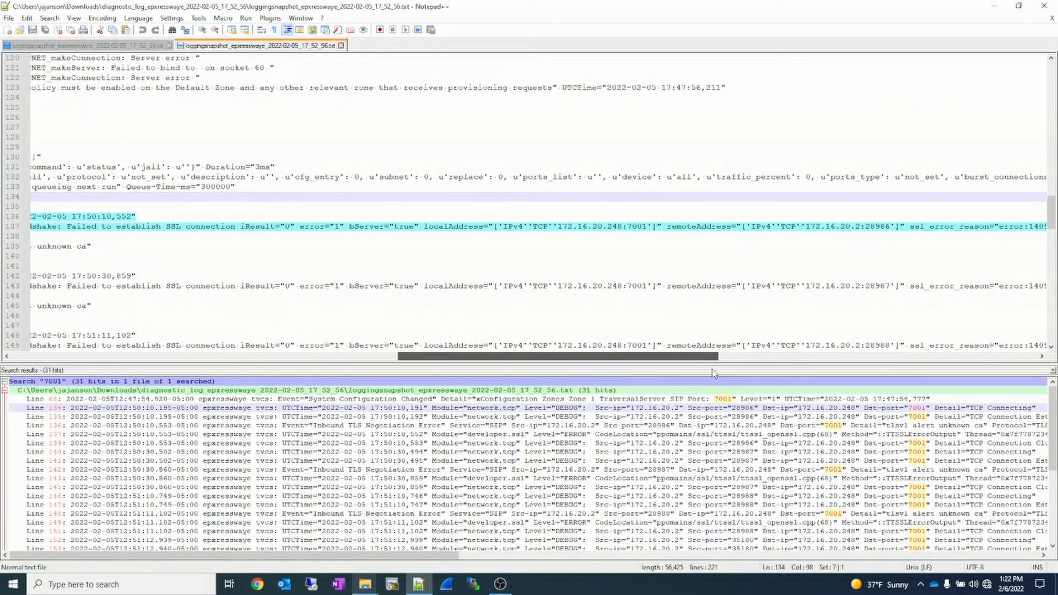
{"action": "left_click_drag", "start_coordinate": [714, 374], "coordinate": [823, 376]}
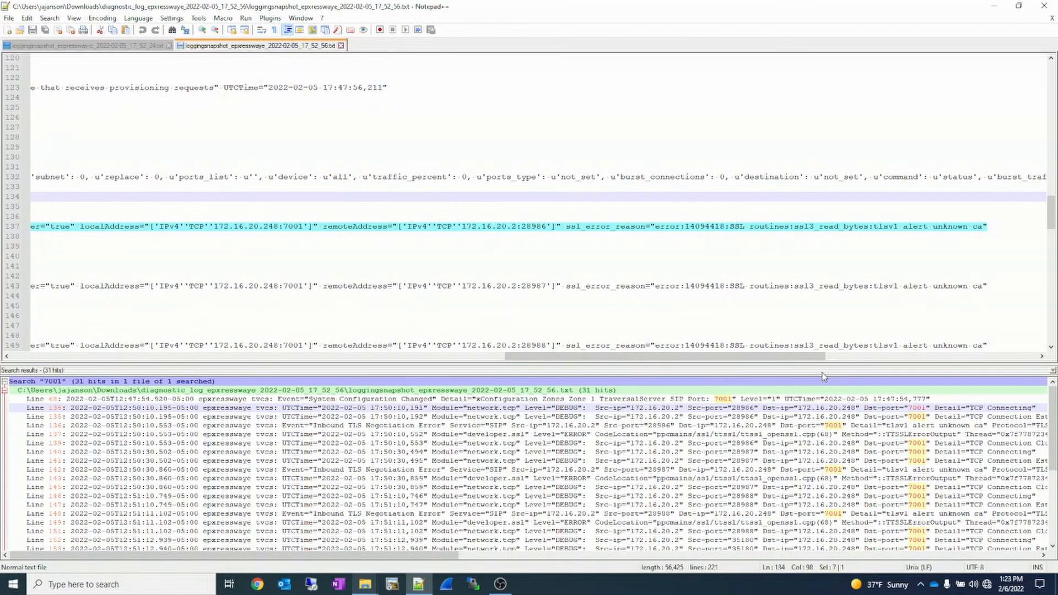